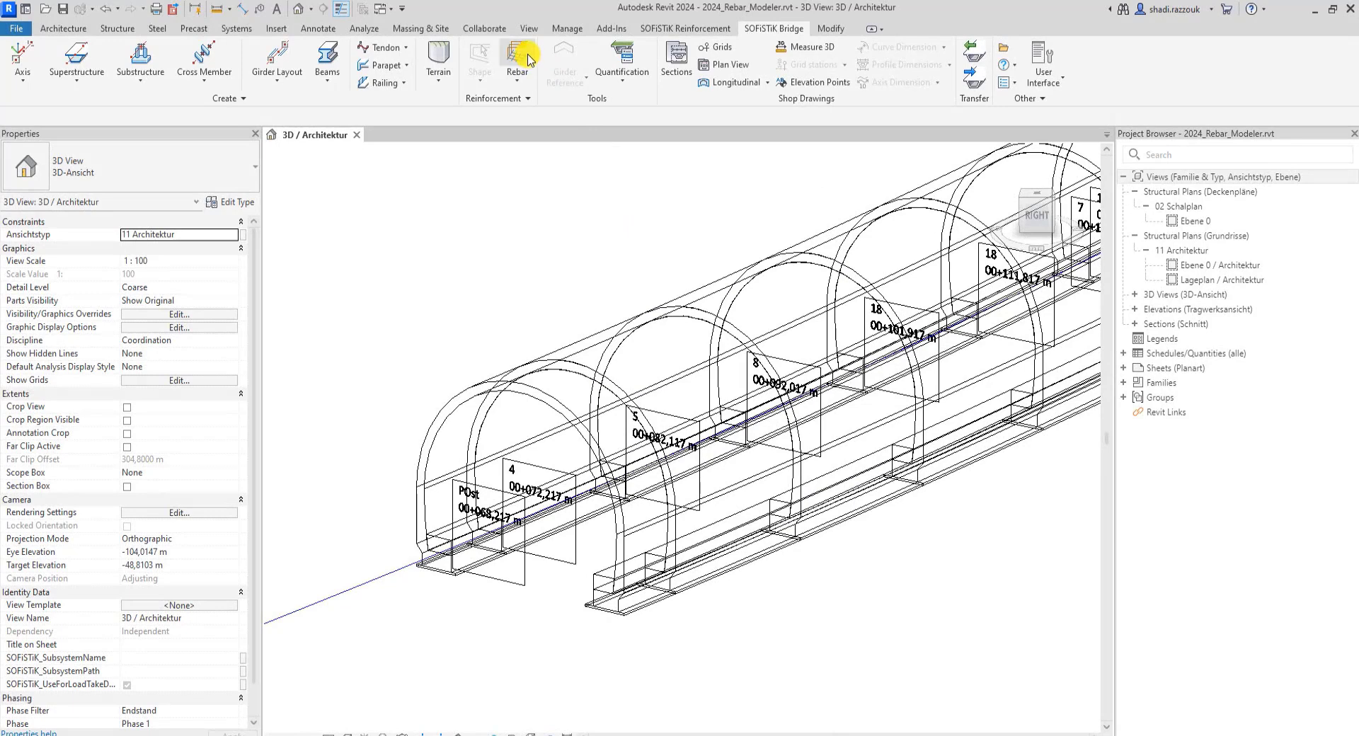
- Start a SOFiSTiK rebar along the tunnel axis line, creating transverse set SRebar000
click(522, 58)
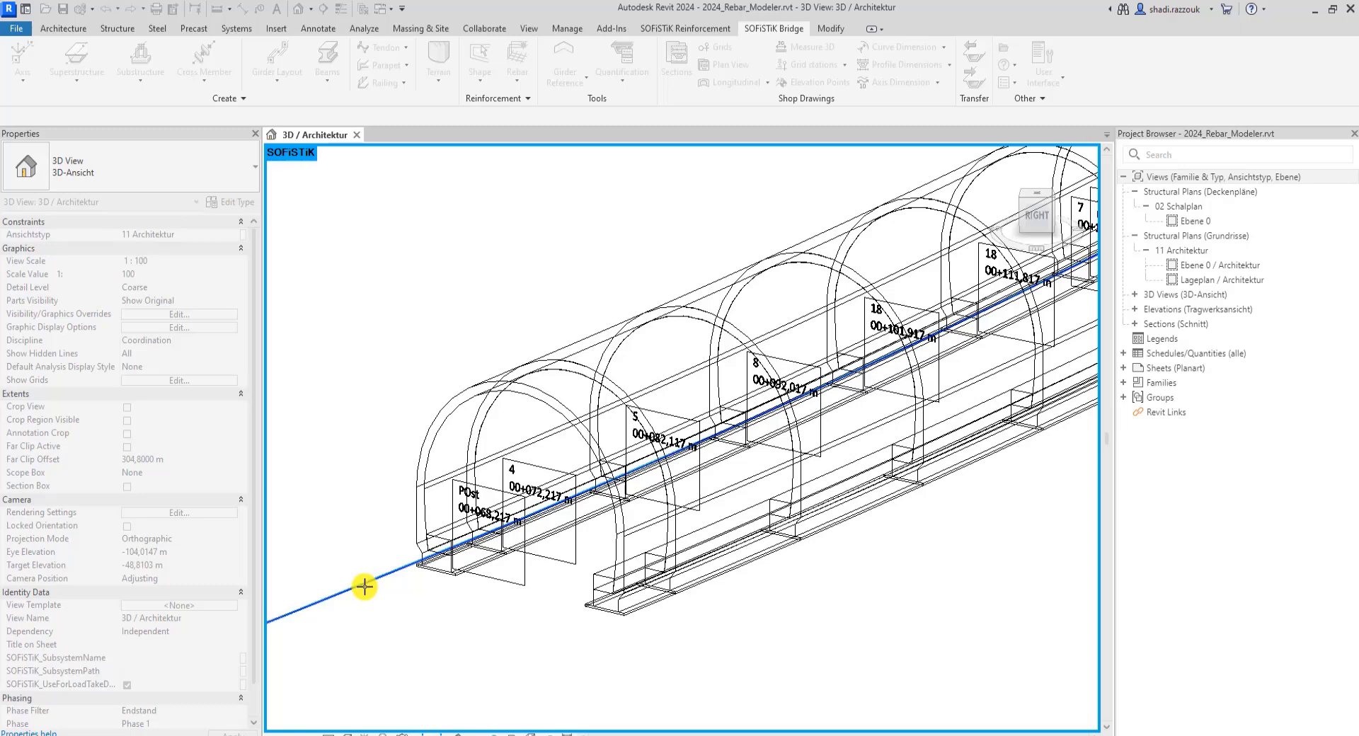
click(364, 586)
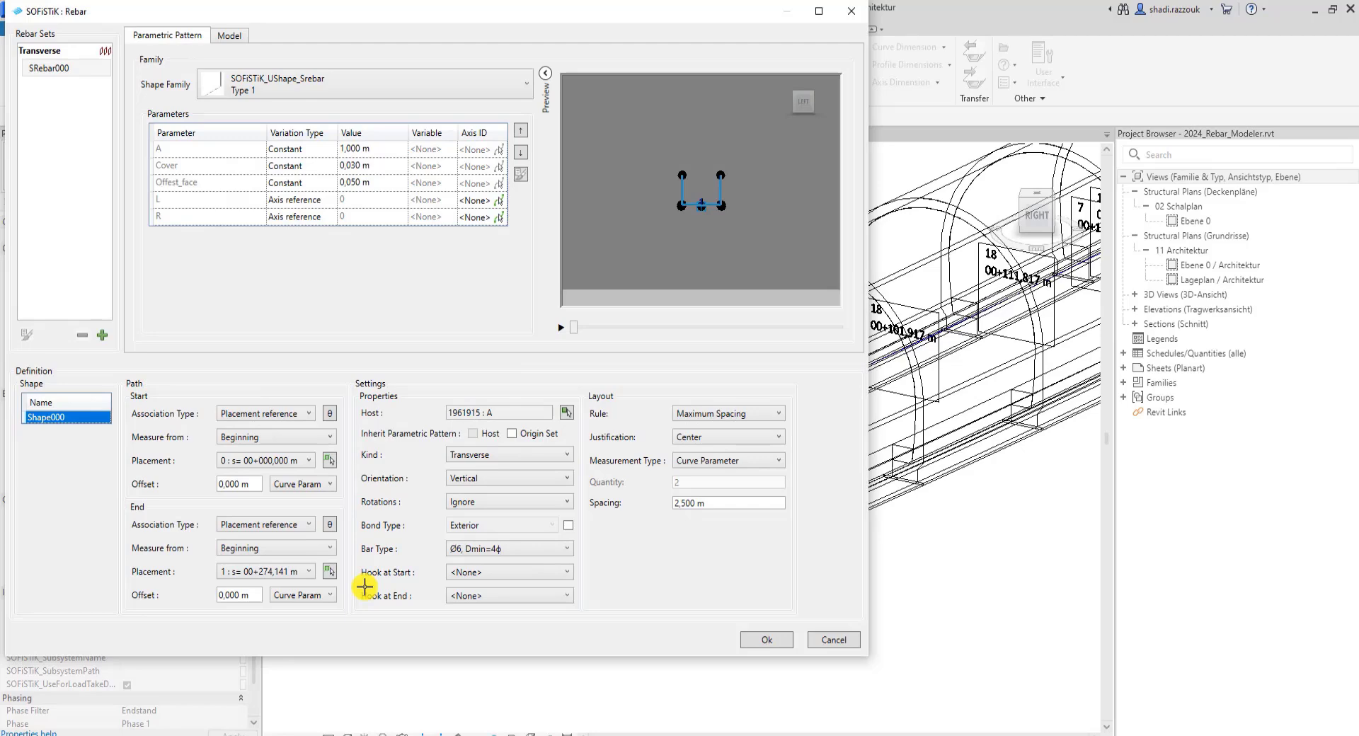
- Use the 2024_Eisenbahntunnel_SRebar shape from POst to section 4, offsets 0,050 m and -0,050 m
click(500, 99)
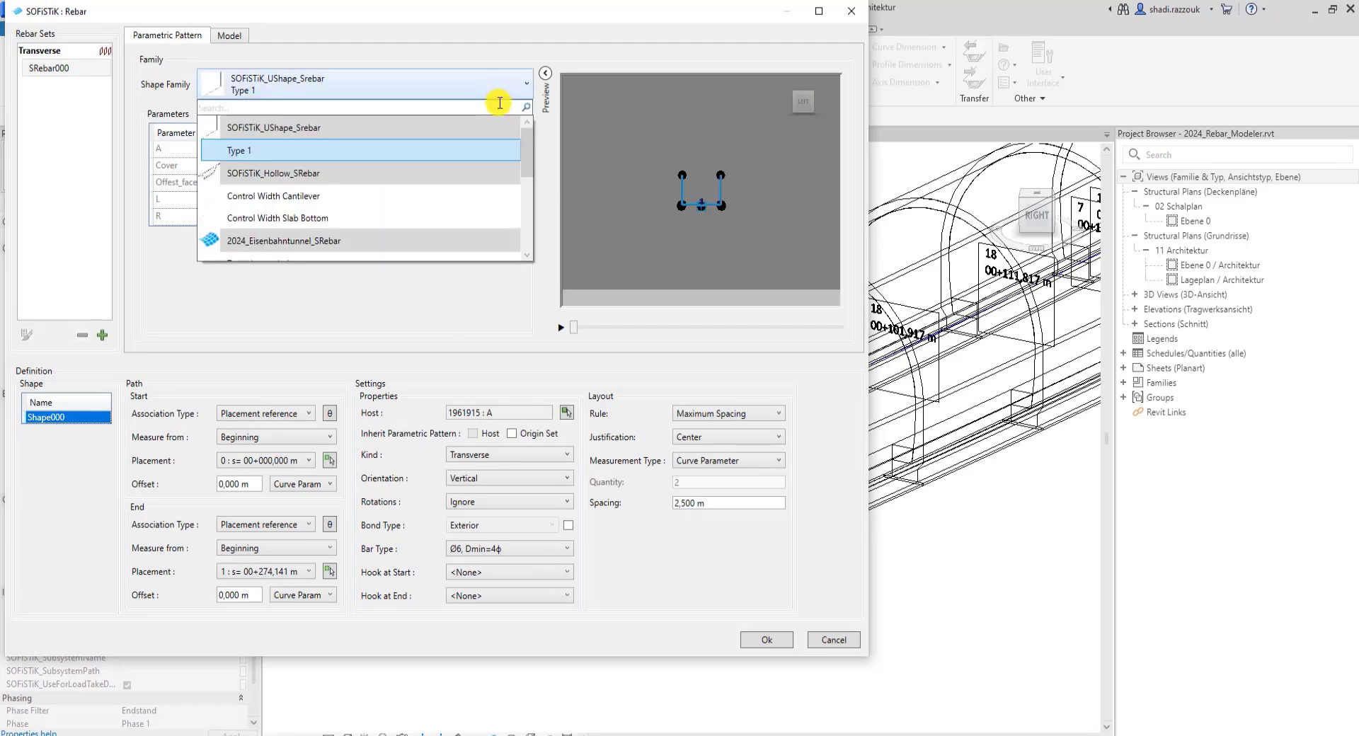
drag(521, 143, 523, 217)
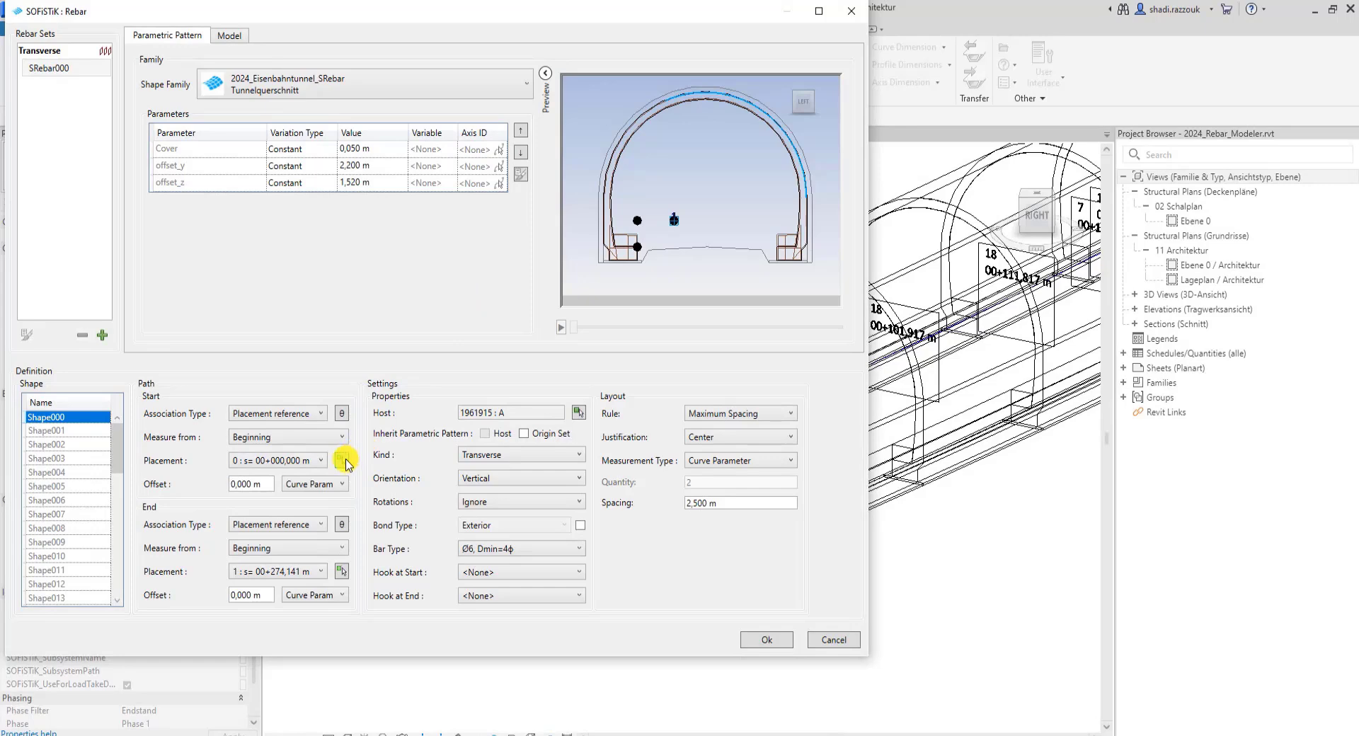
click(343, 461)
click(489, 577)
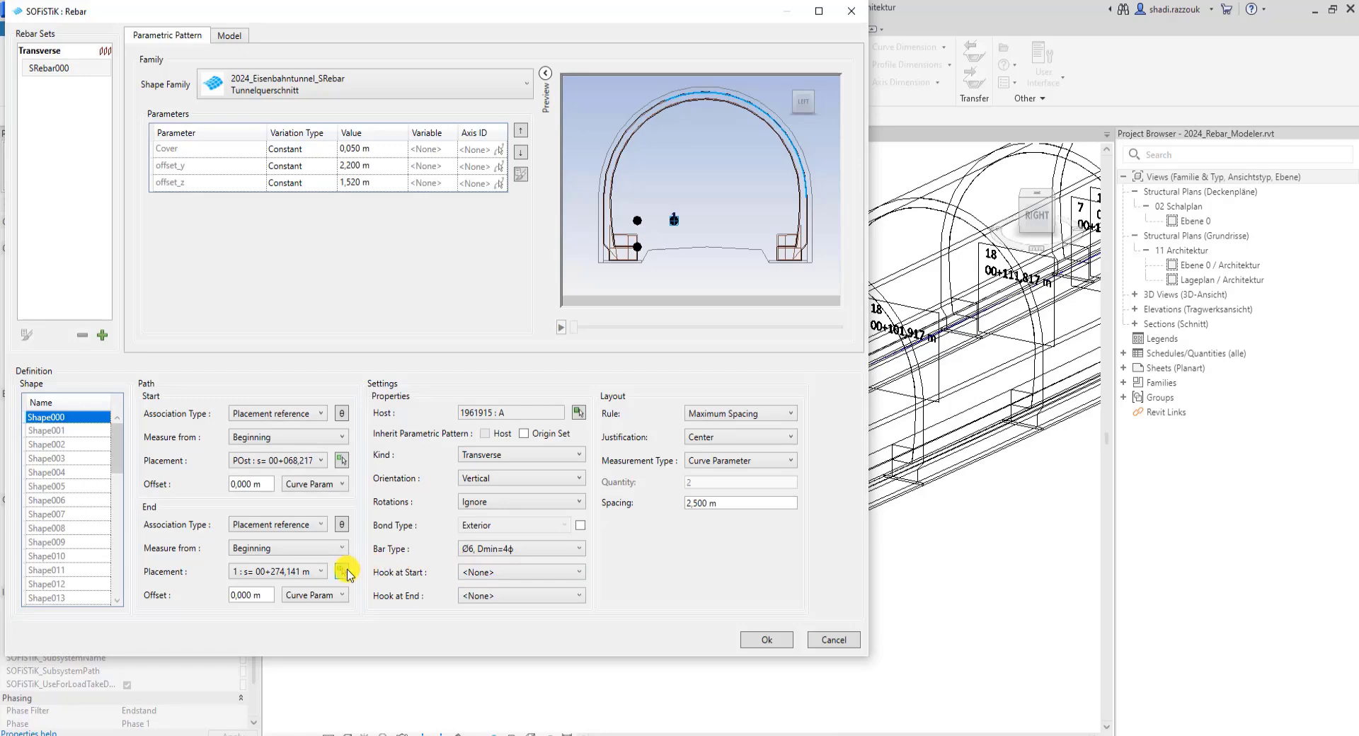
click(343, 571)
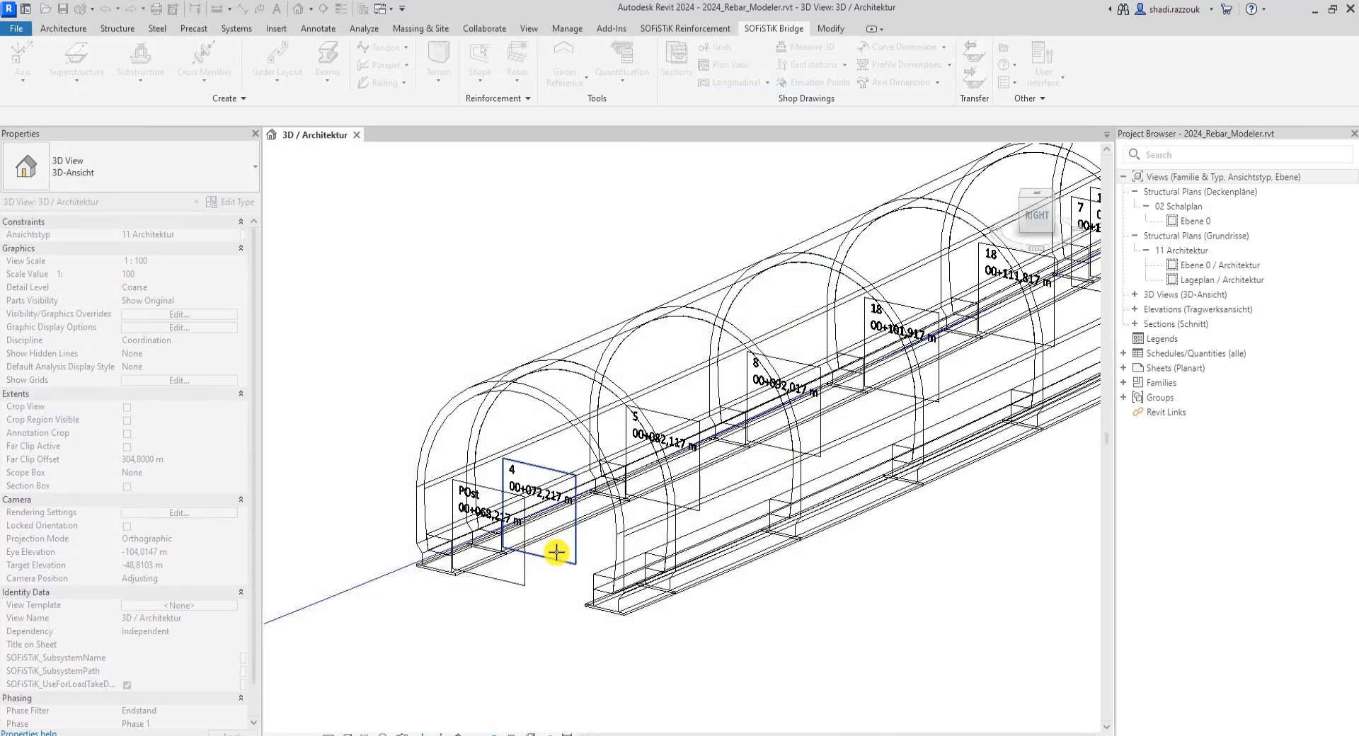
click(558, 552)
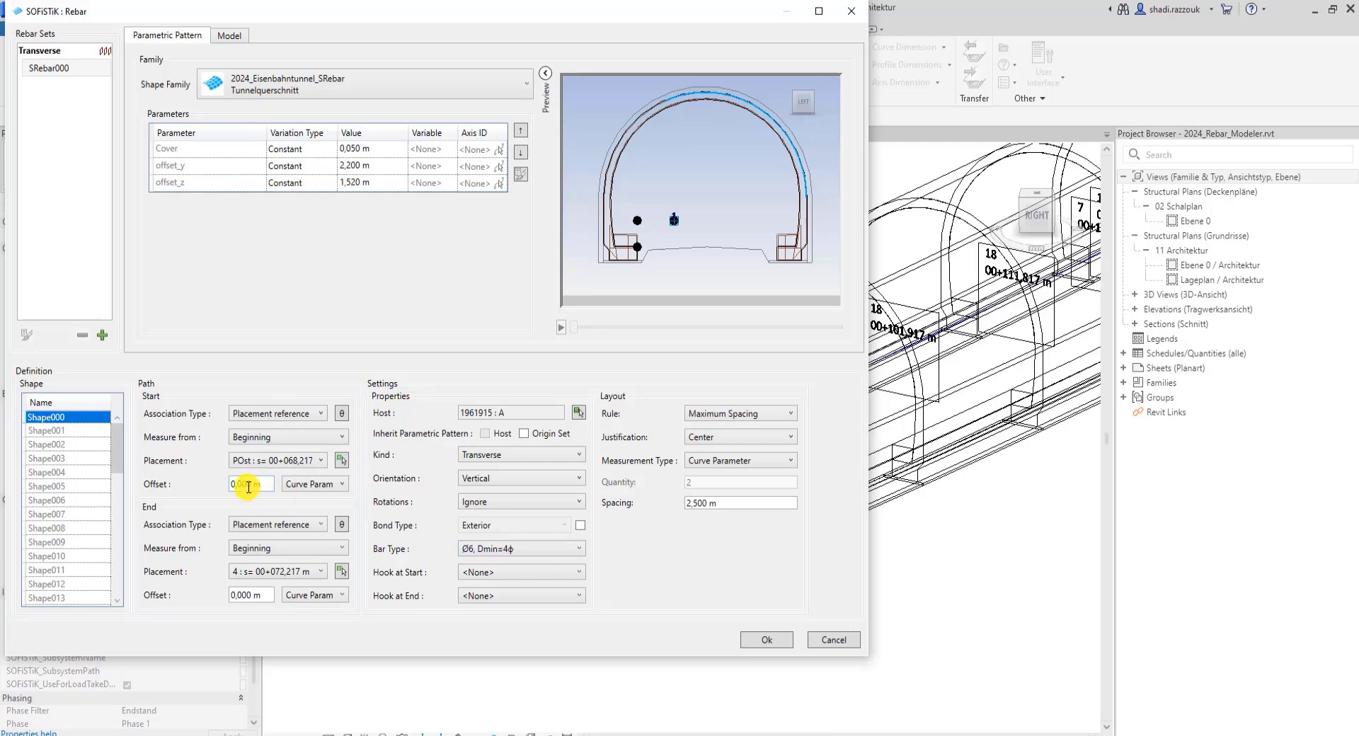
drag(267, 481, 215, 489)
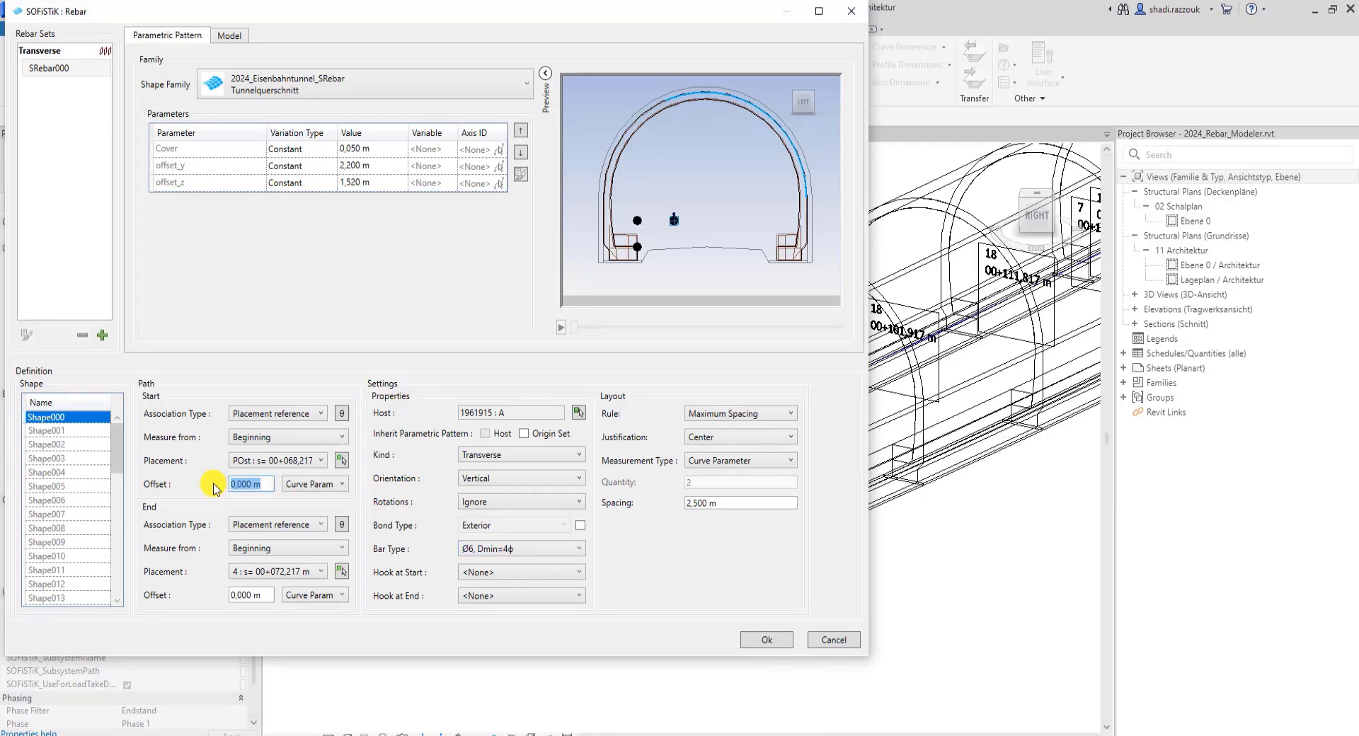
text(0,050 m)
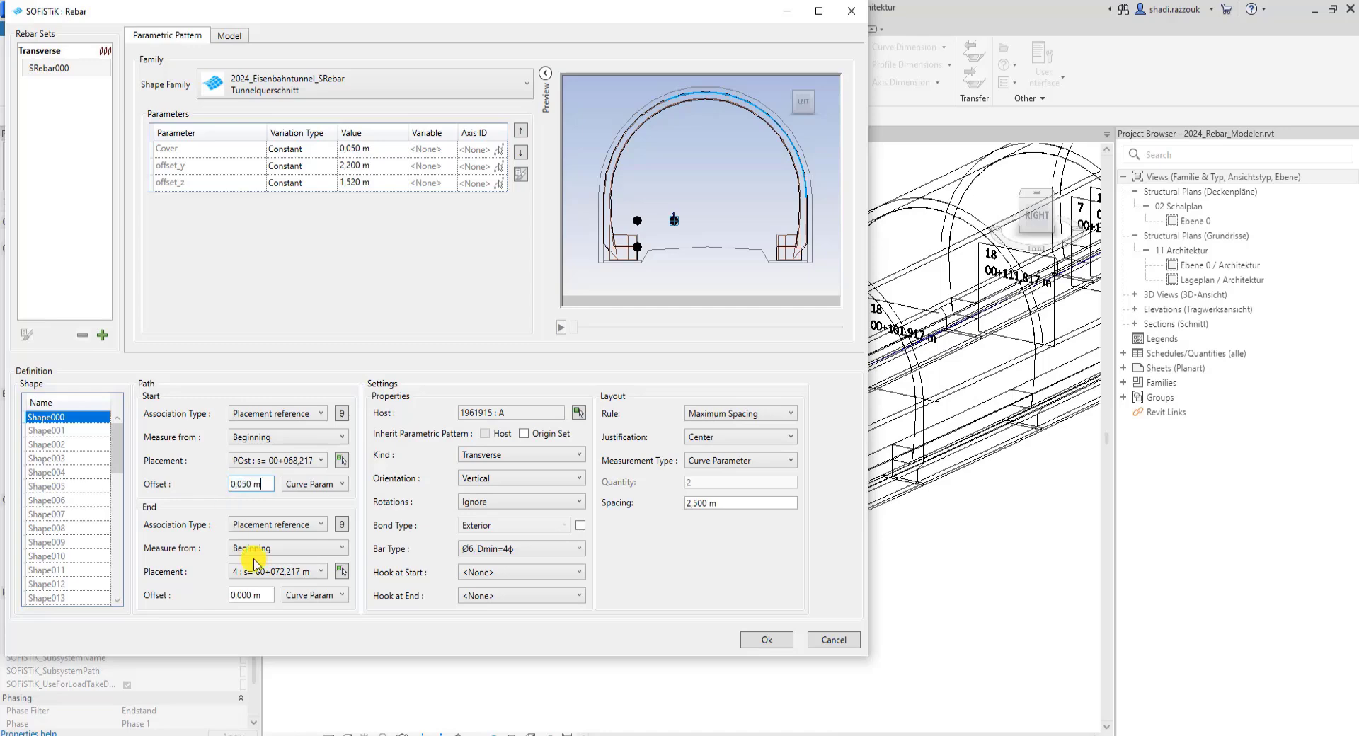
drag(273, 596, 226, 604)
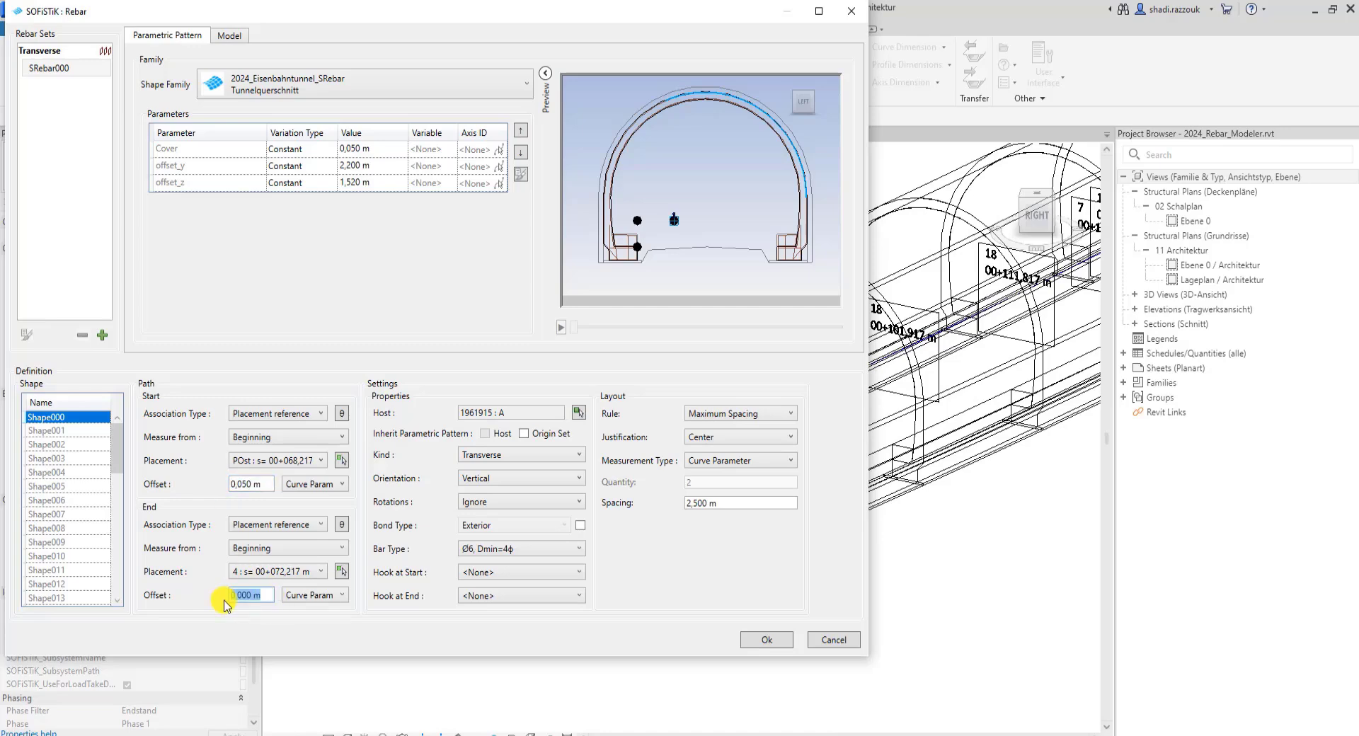
text(-0,050 m)
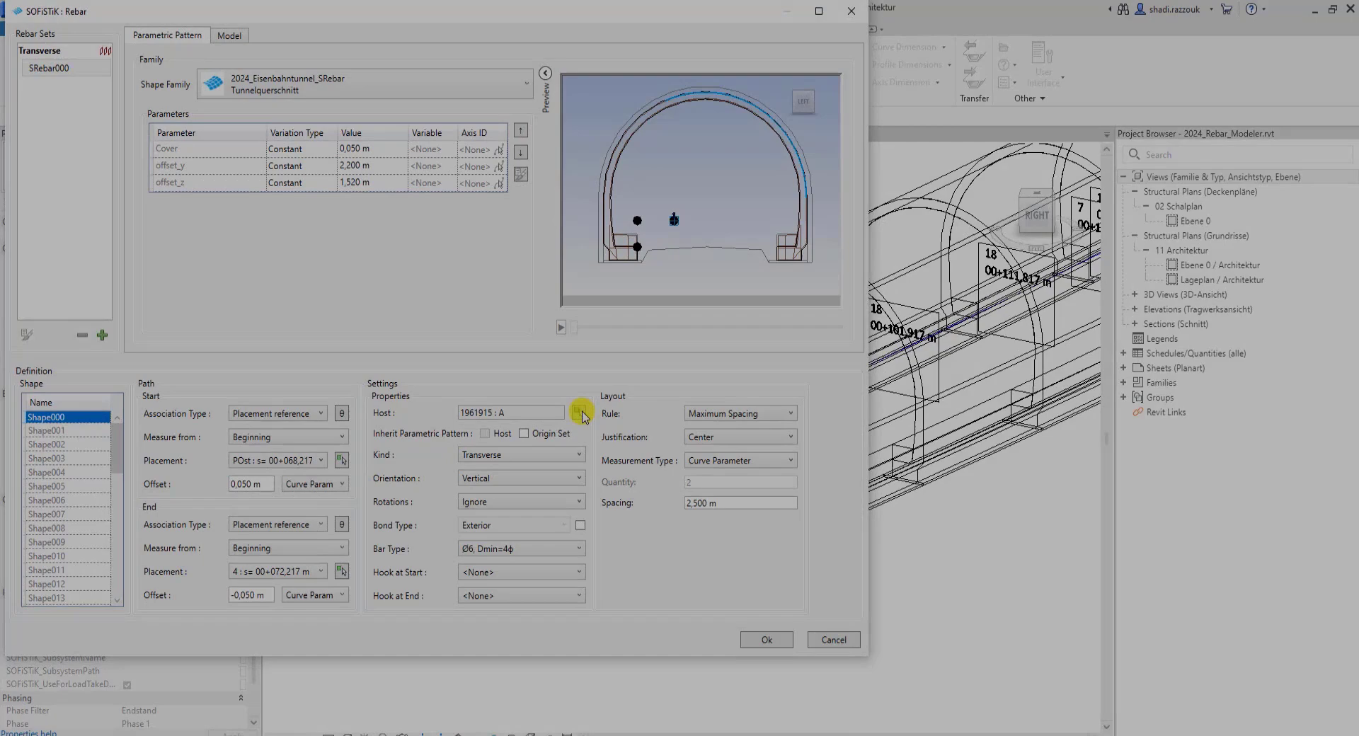
- Host the set on the tunnel arch with Ø20 bars at 0,2 m spacing
click(581, 413)
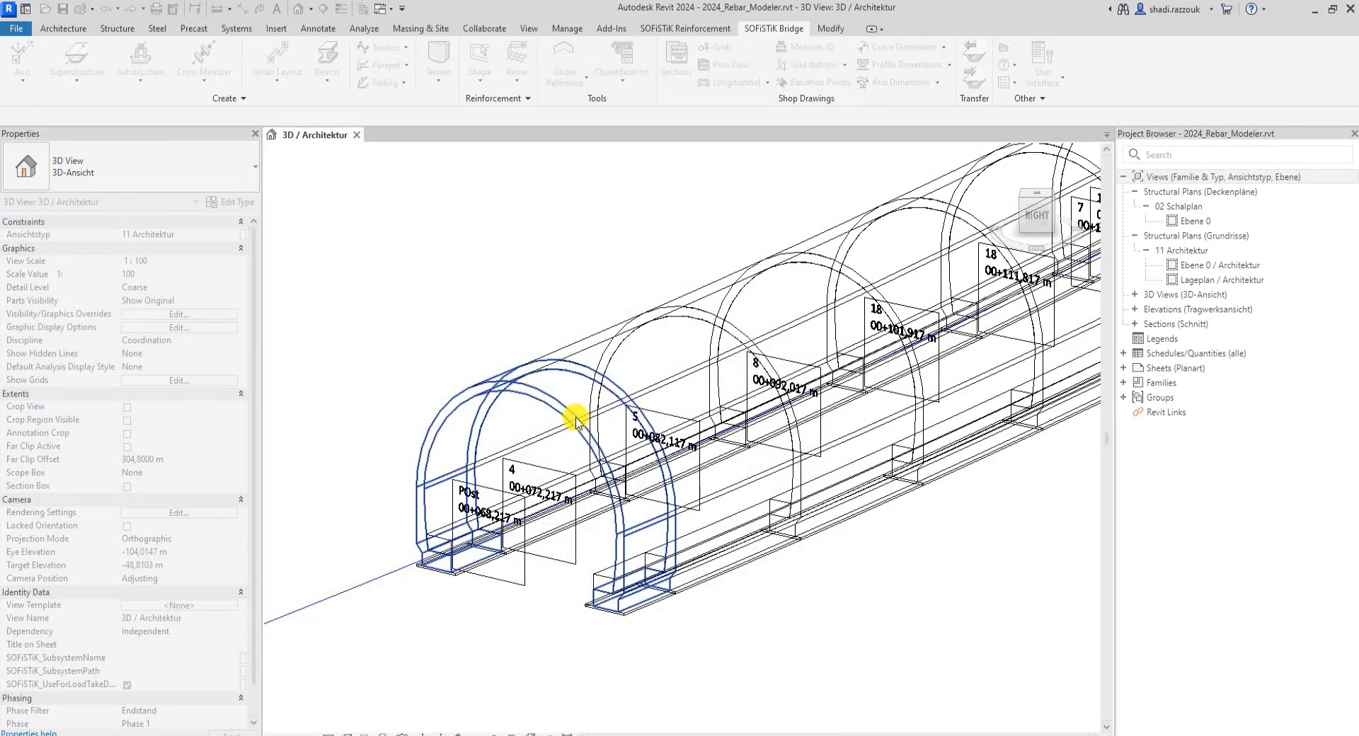
click(577, 419)
click(562, 548)
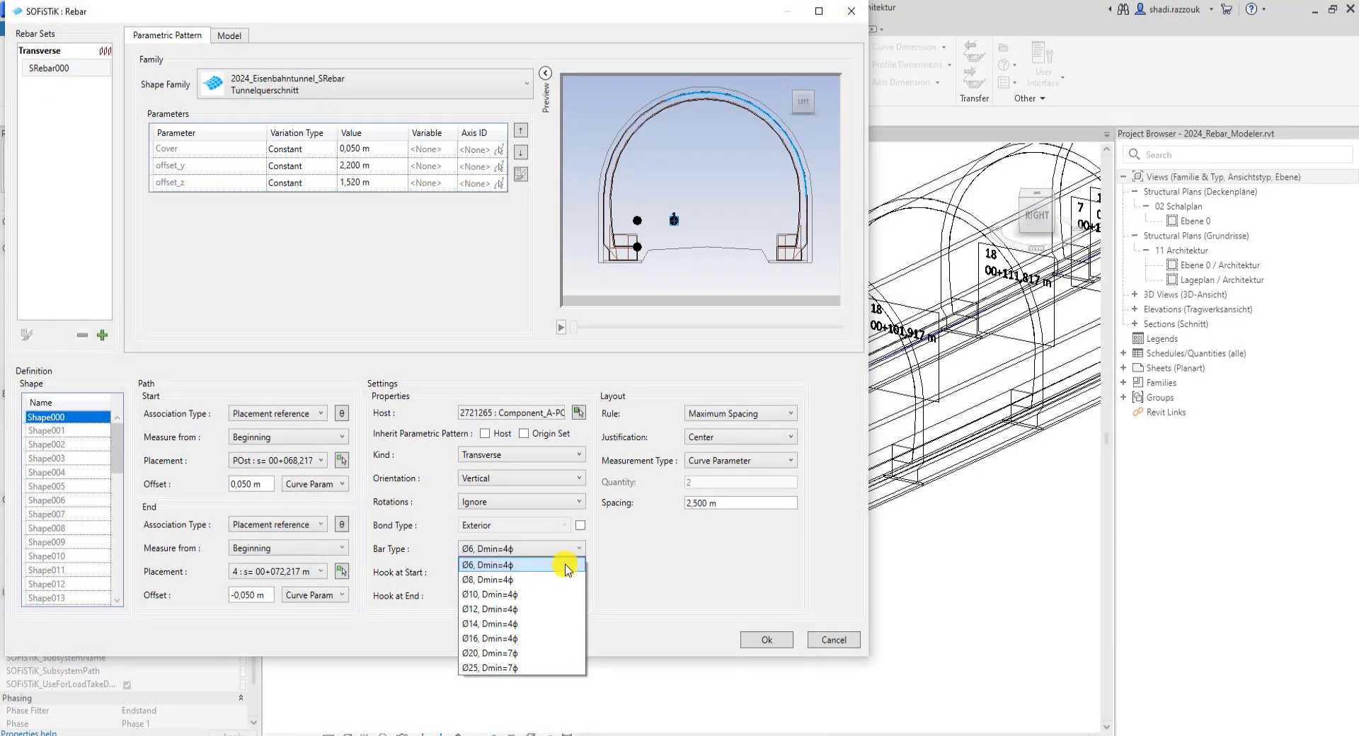
click(532, 653)
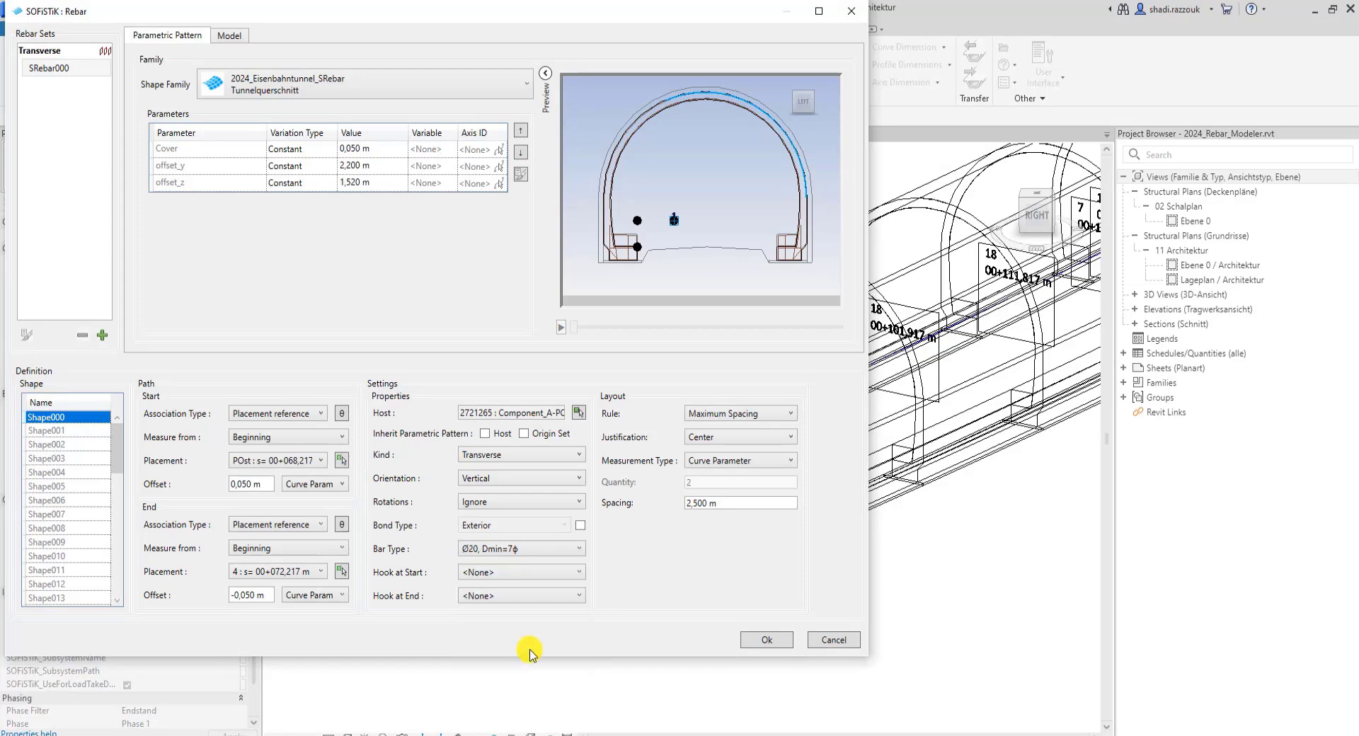
drag(731, 505, 632, 510)
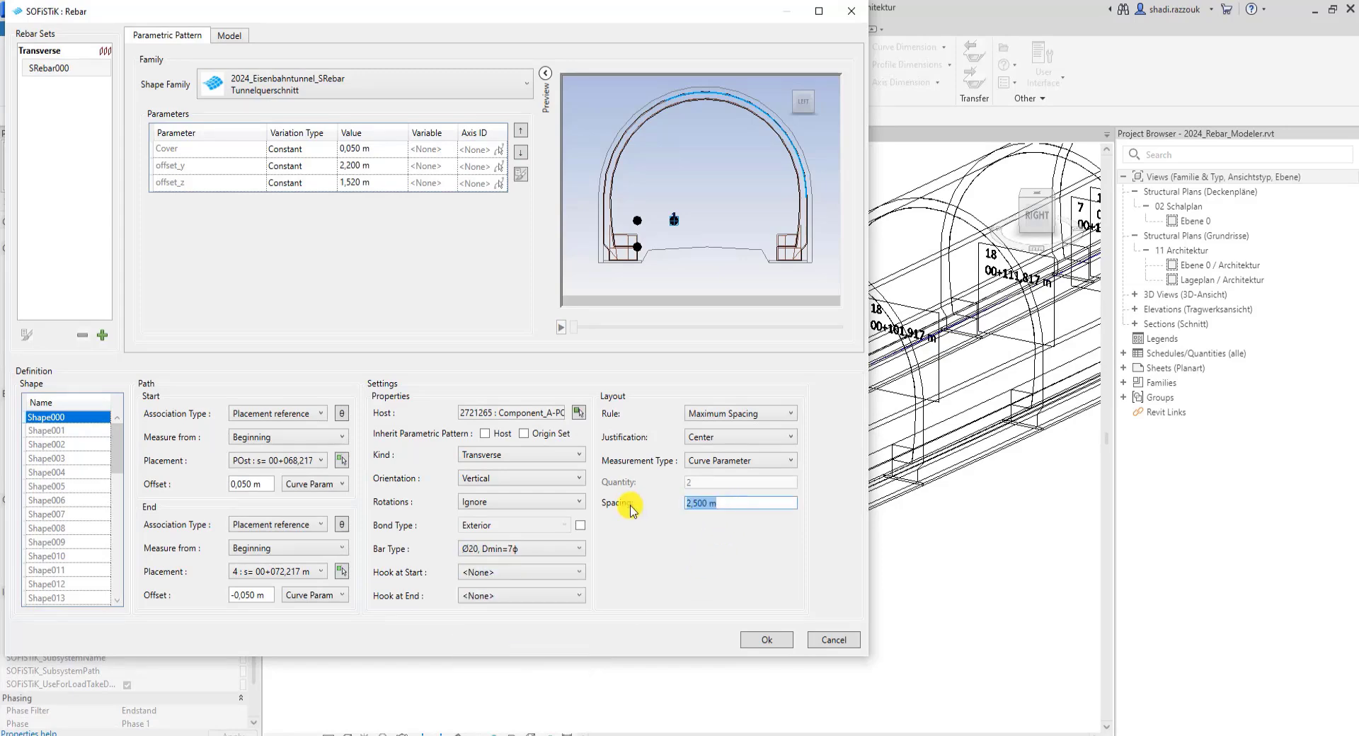
text(0,2)
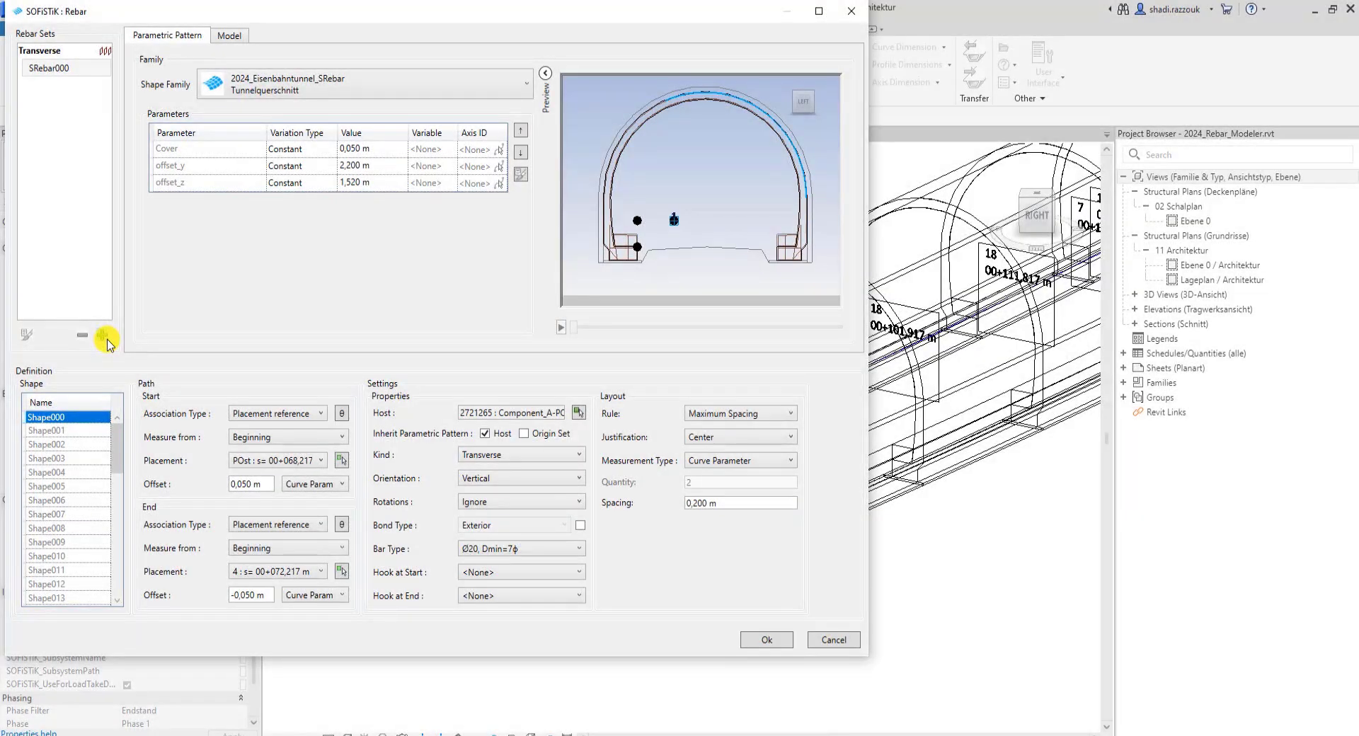
- Add set SRebar001 and make Shape001 longitudinal with Ø16 bars, adjusting its spacing
click(105, 338)
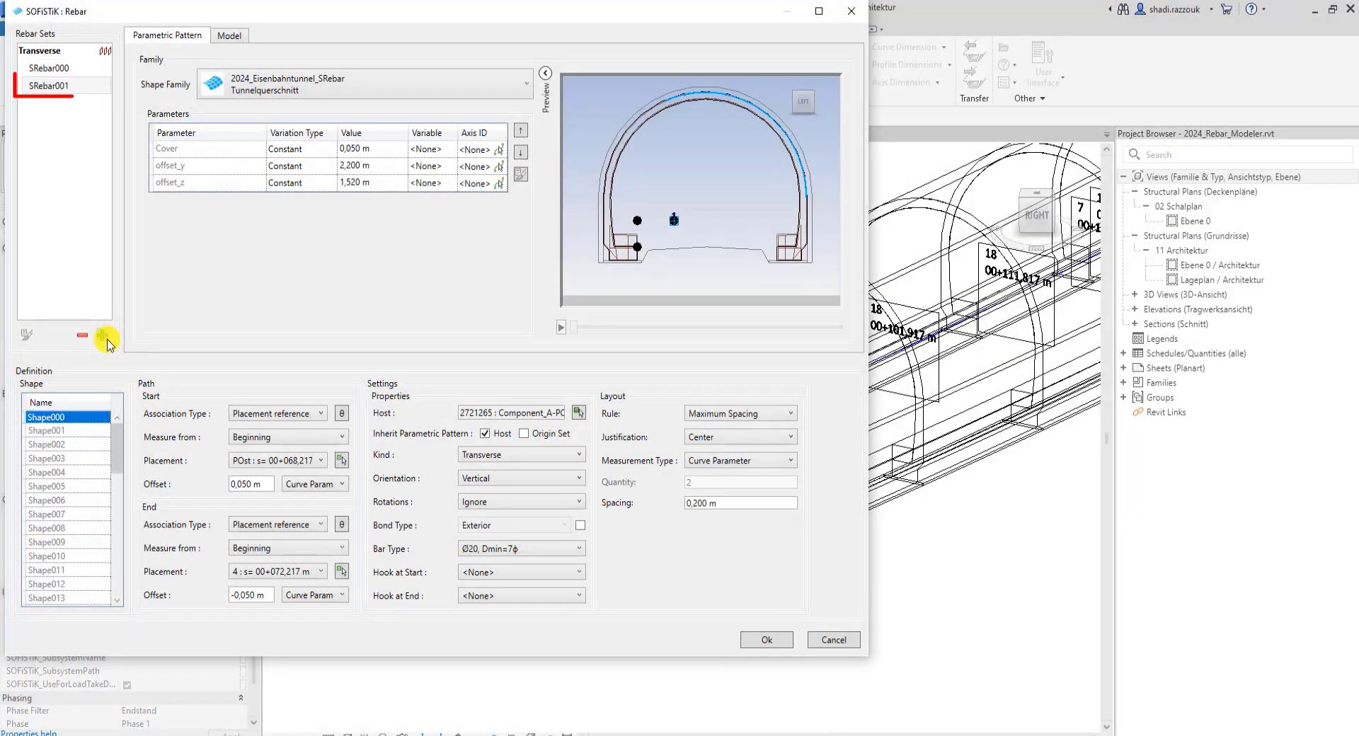
click(79, 432)
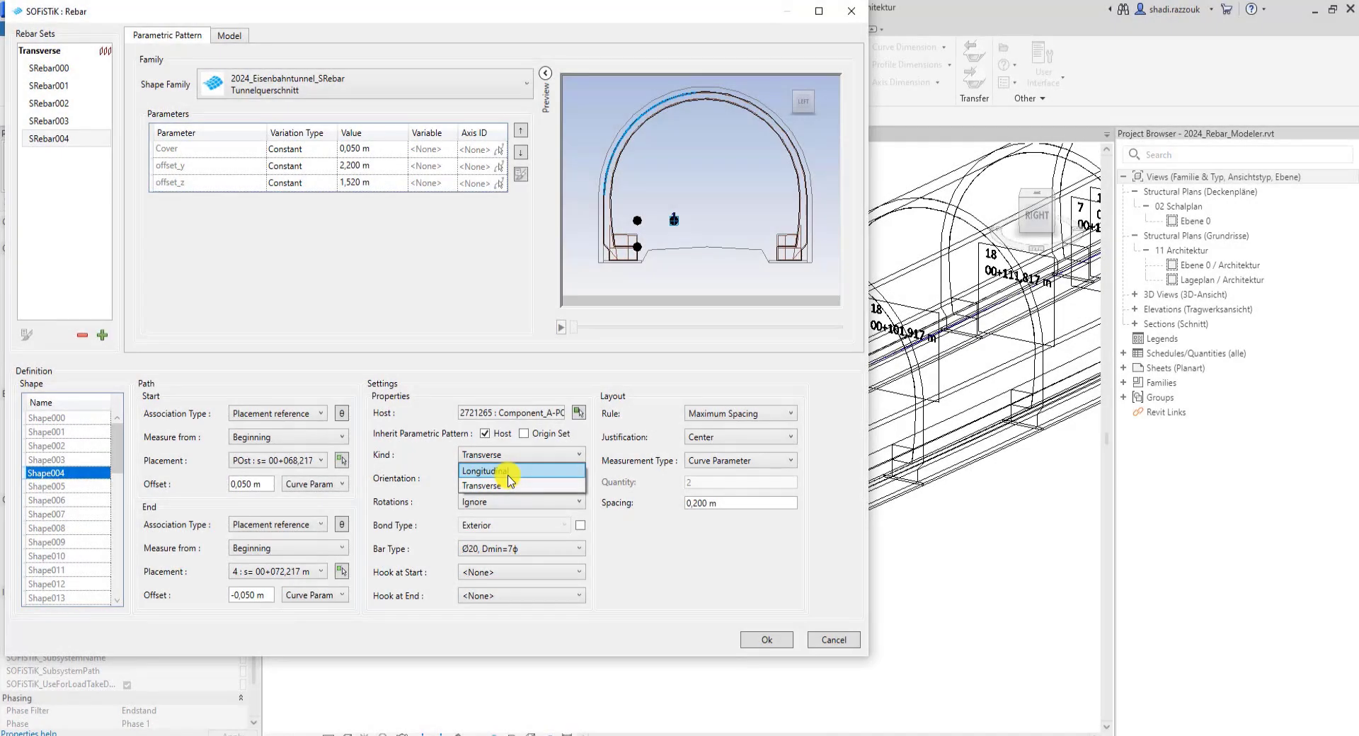
click(510, 478)
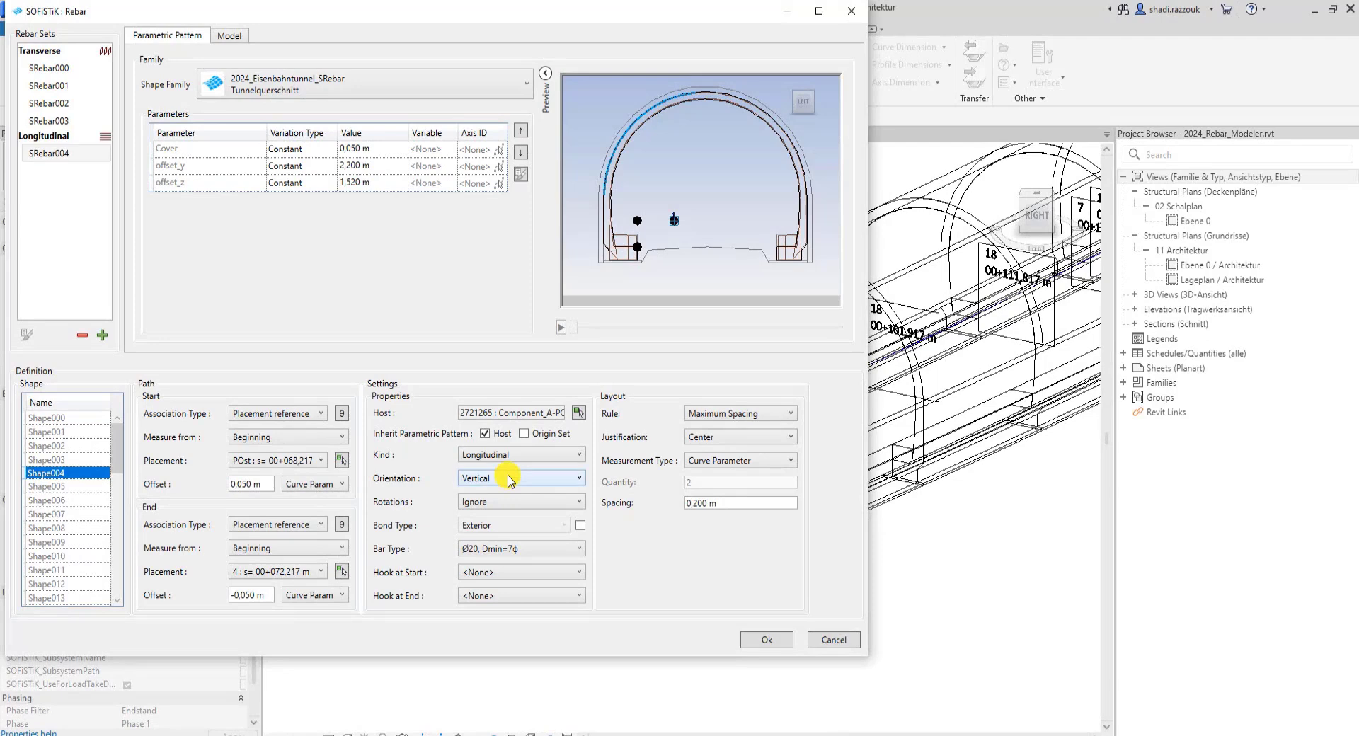
click(521, 549)
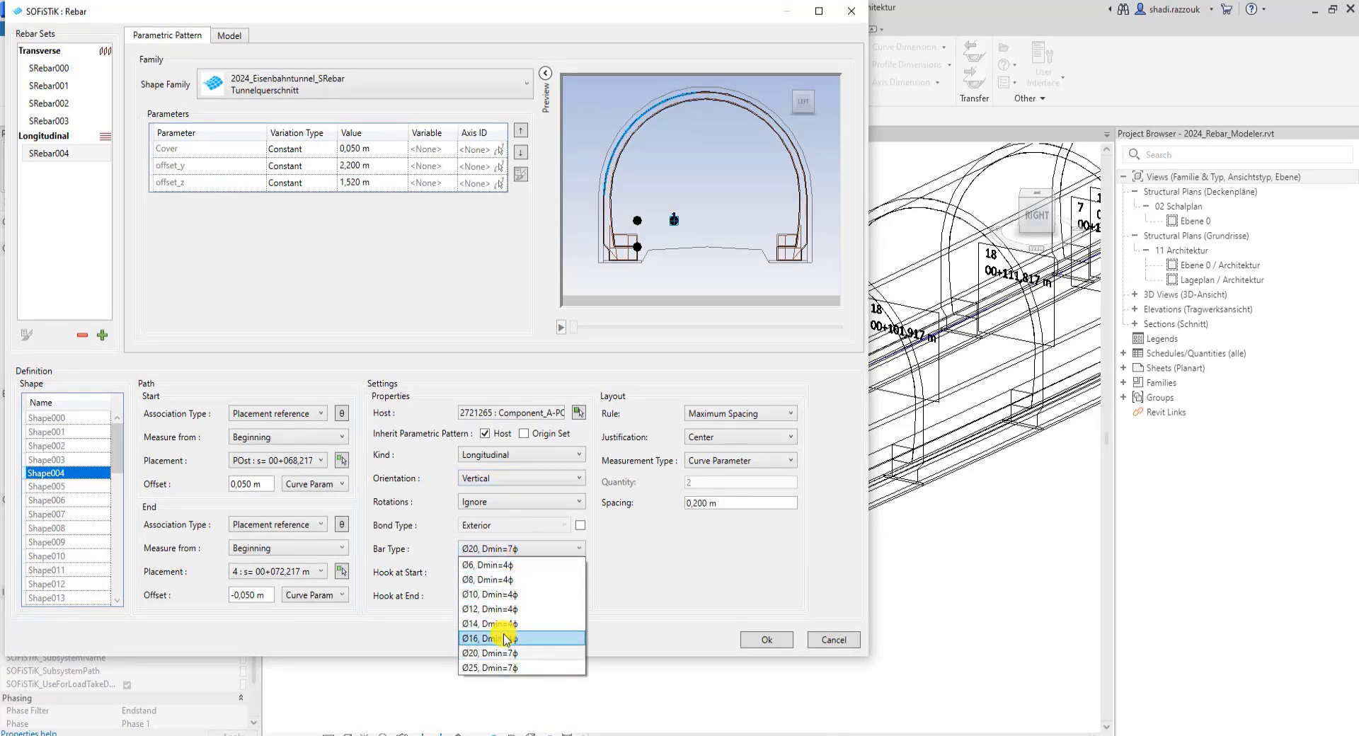
click(509, 639)
drag(724, 502, 688, 504)
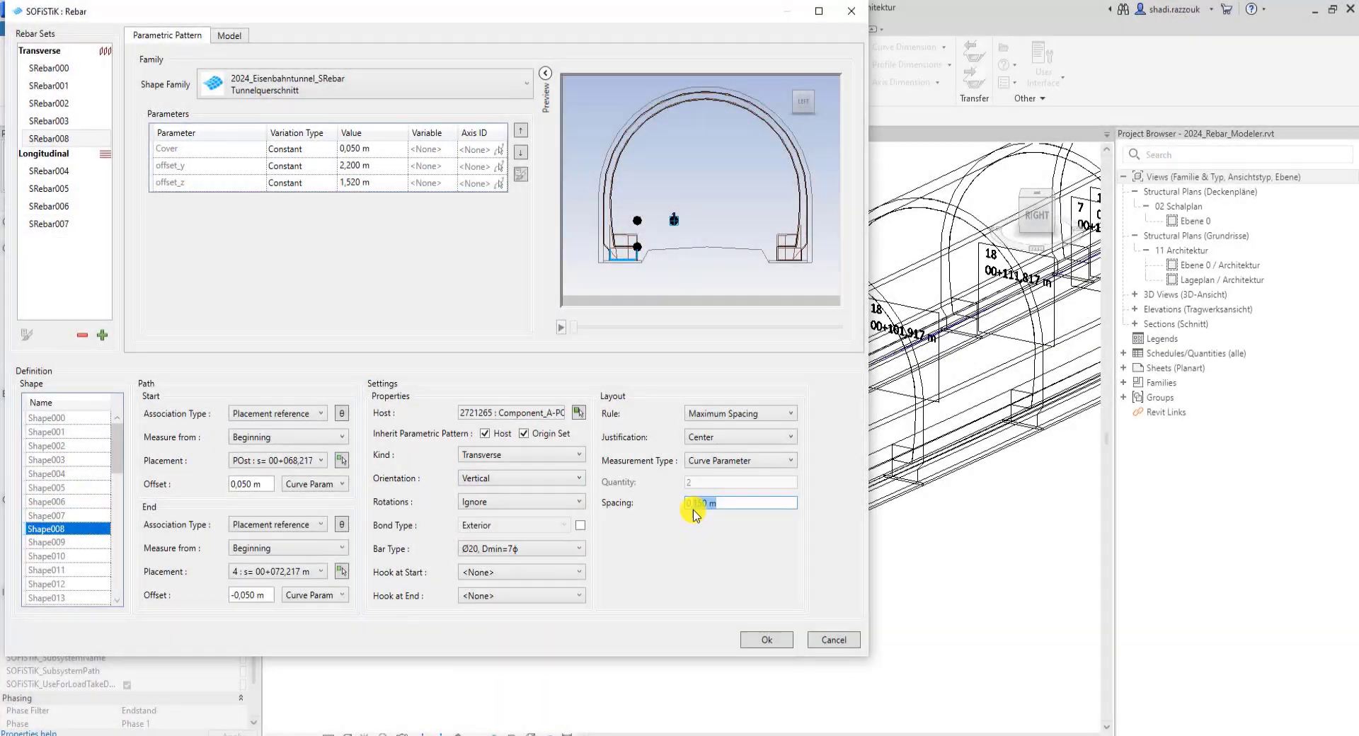
- Add further rebar sets, assigning them Shape021 and Shape060
click(102, 335)
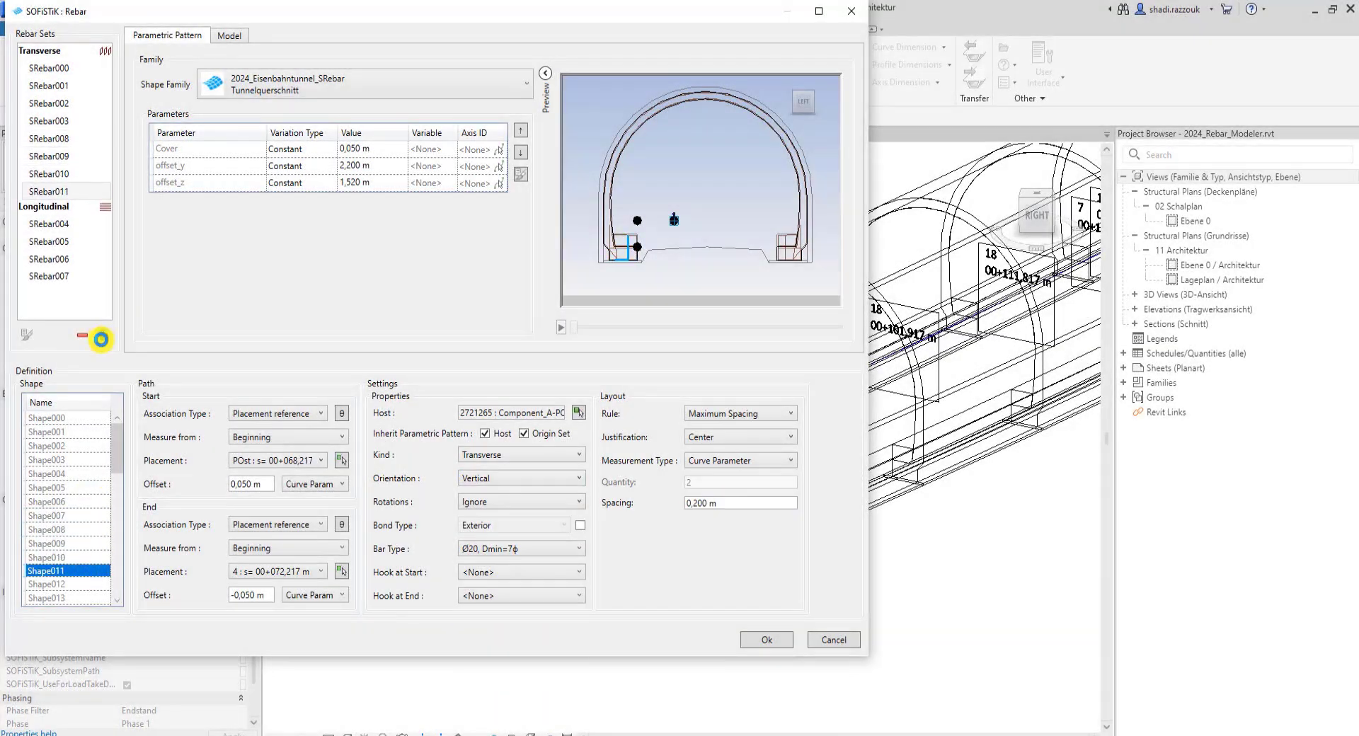
click(103, 335)
click(100, 542)
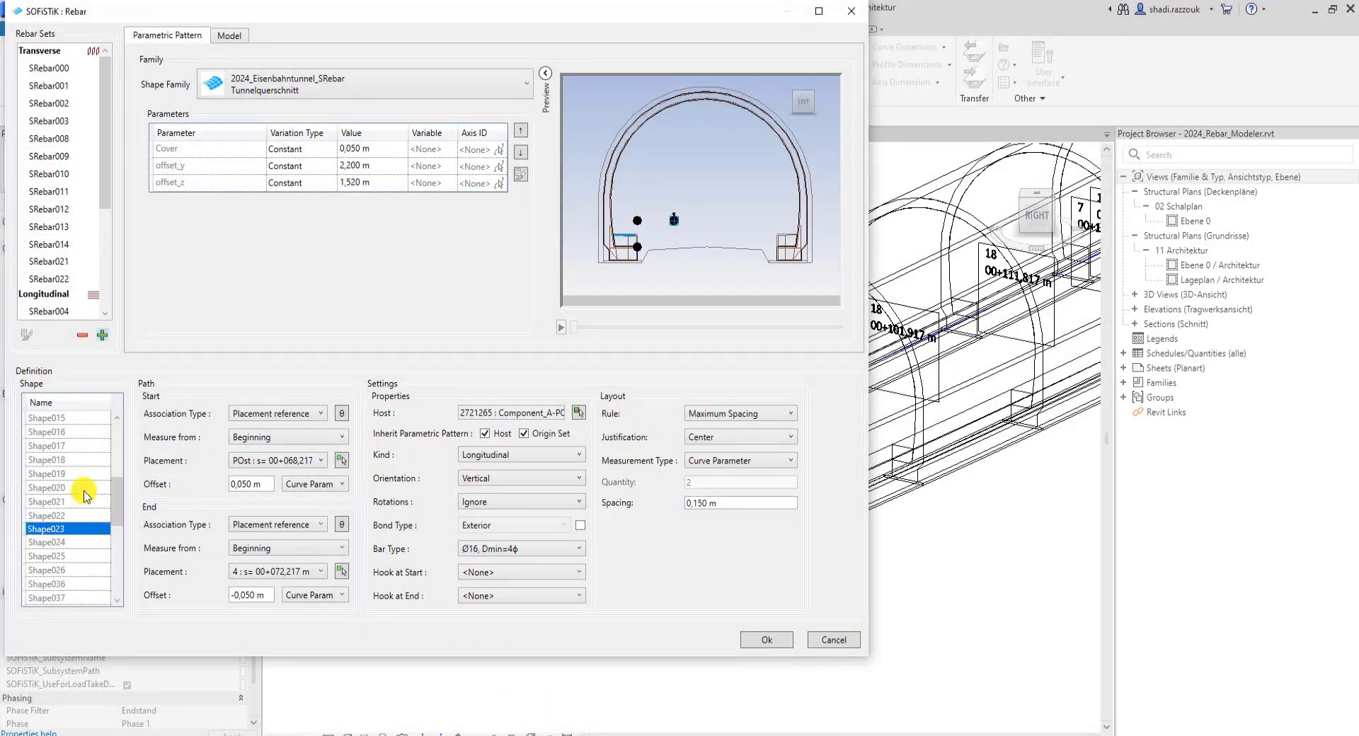
click(520, 549)
click(480, 643)
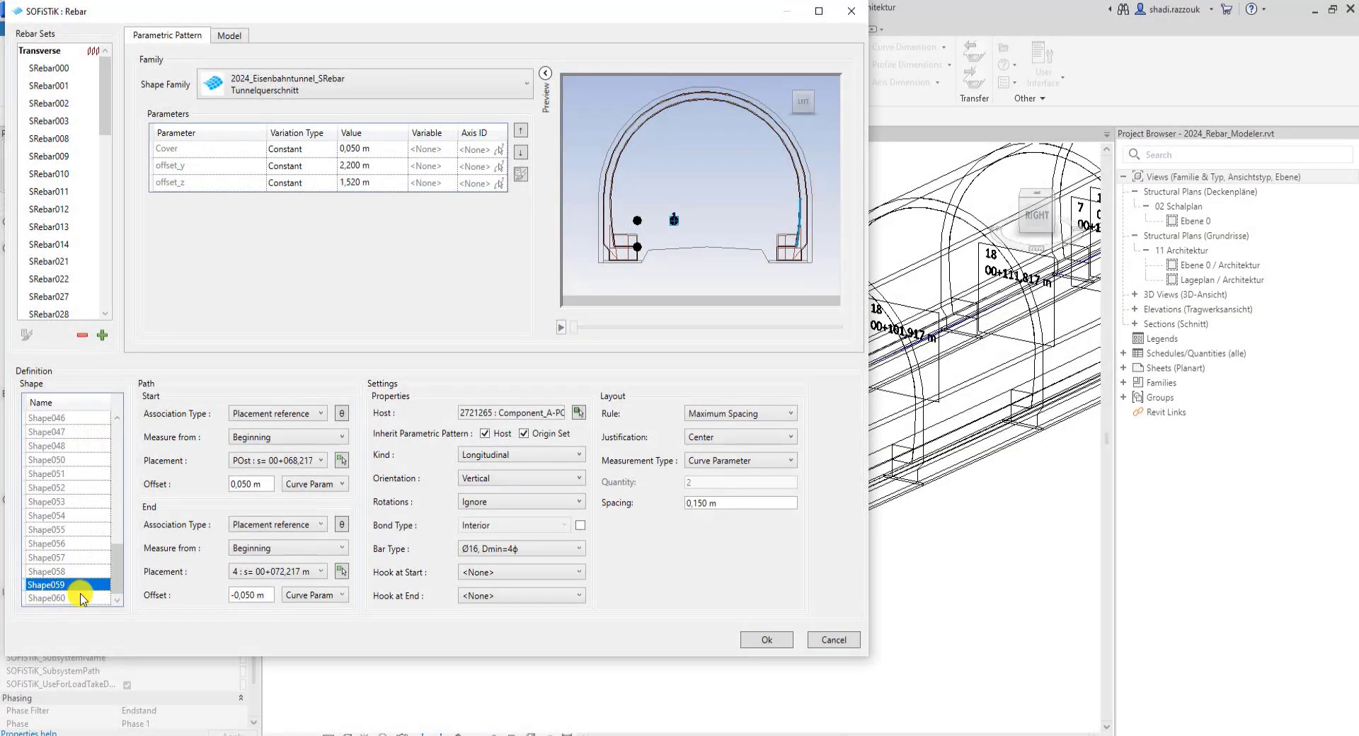
click(83, 599)
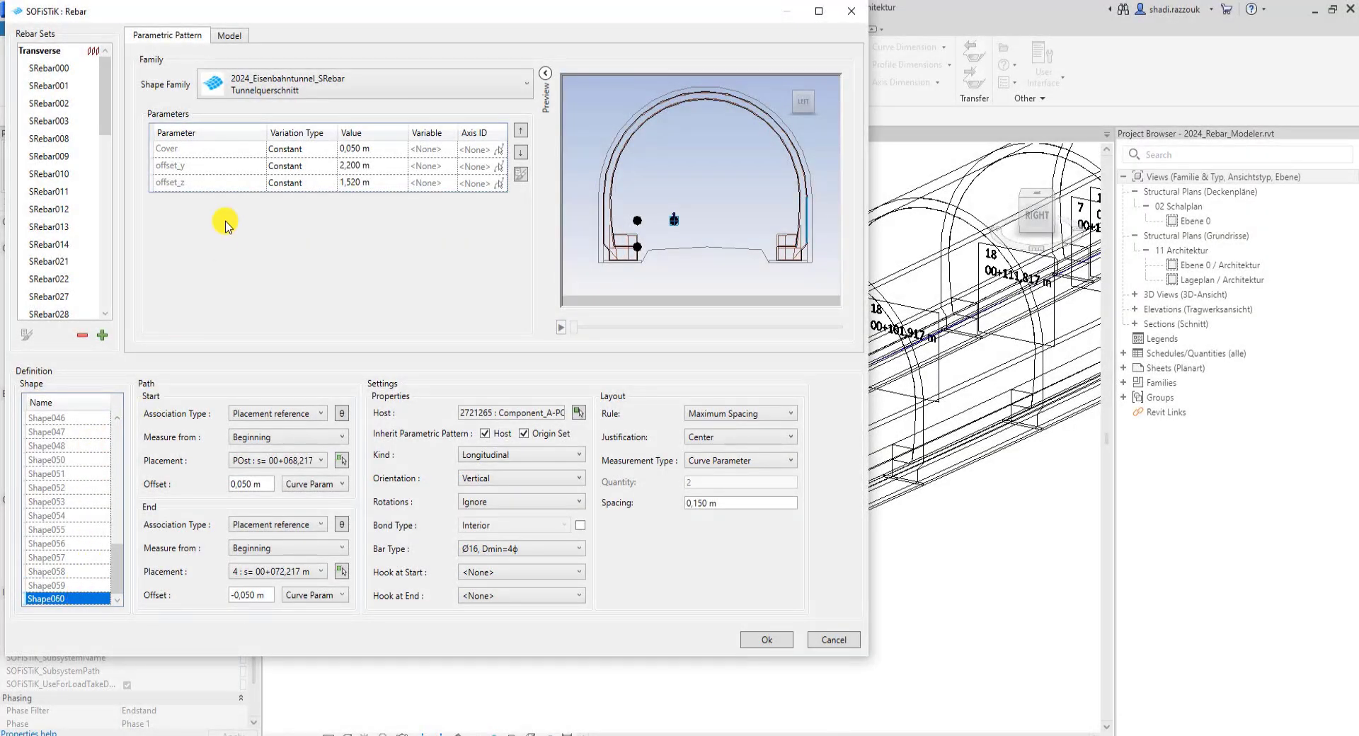
- Preview the tunnel rebar cage in the Model tab, zooming and orbiting to inspect it
click(243, 41)
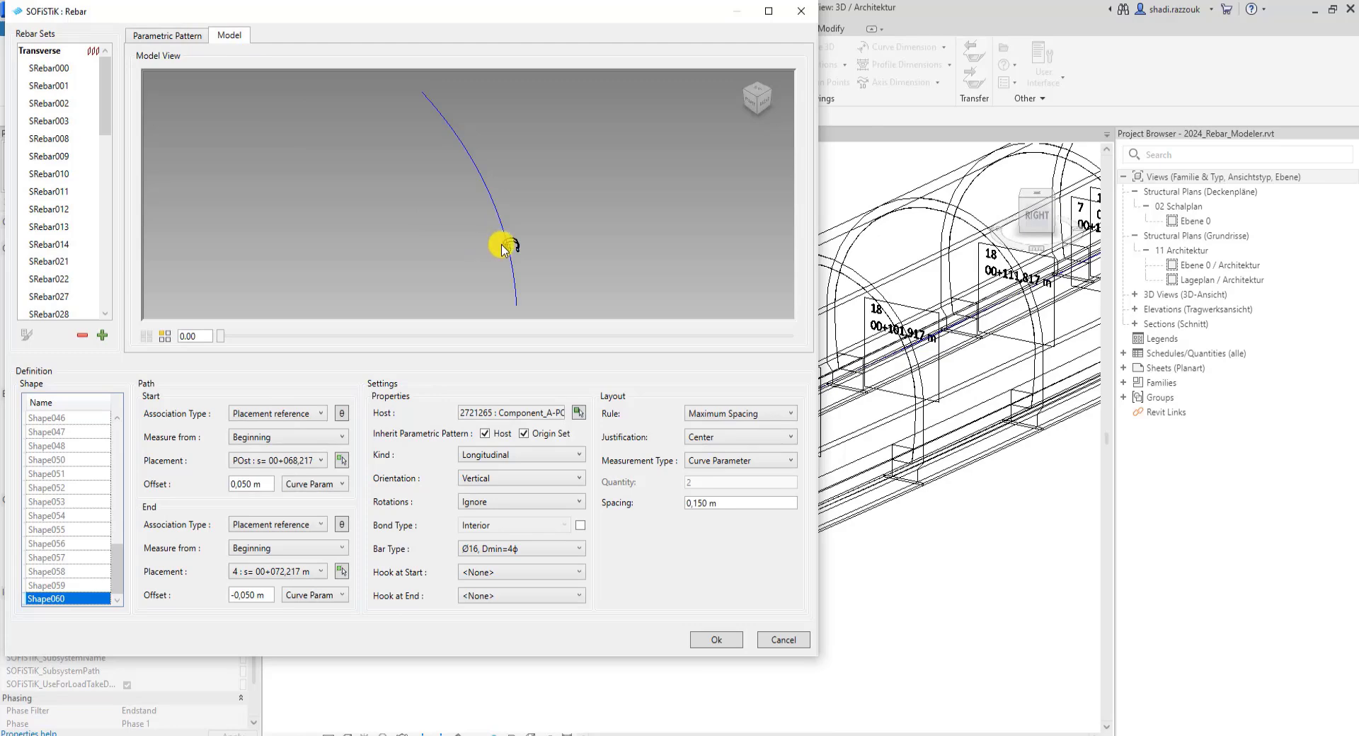
scroll(504, 248, up, 6)
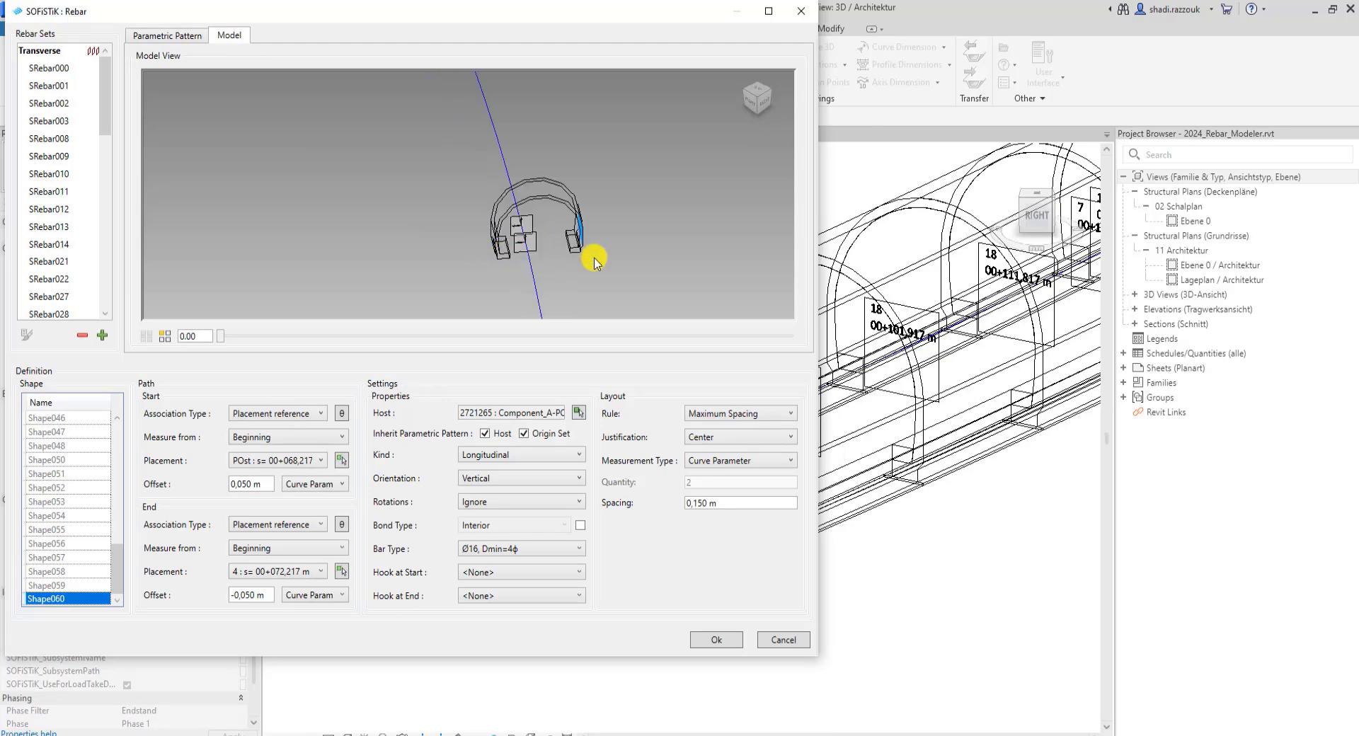
middle_drag(616, 264, 622, 255)
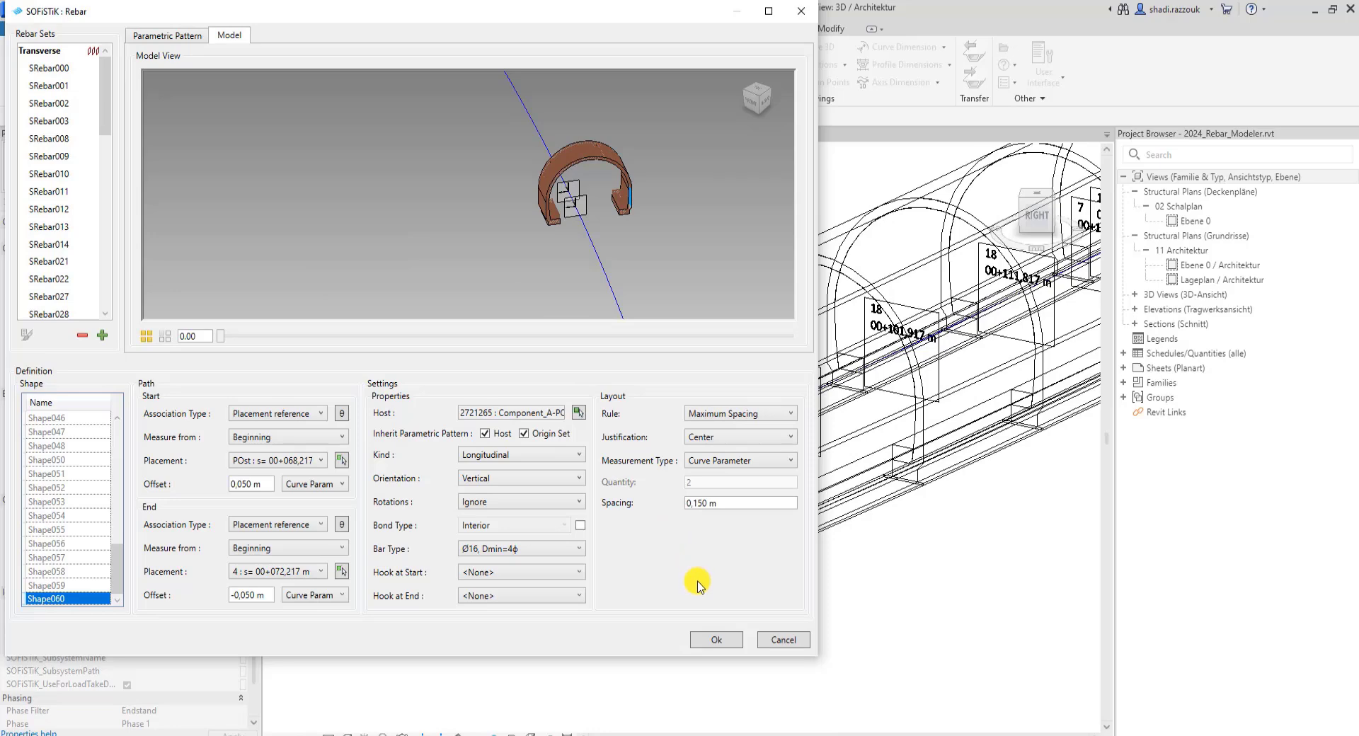
- Place the rebar sets in the model, then isolate the two bent base-slab sets in view
click(711, 640)
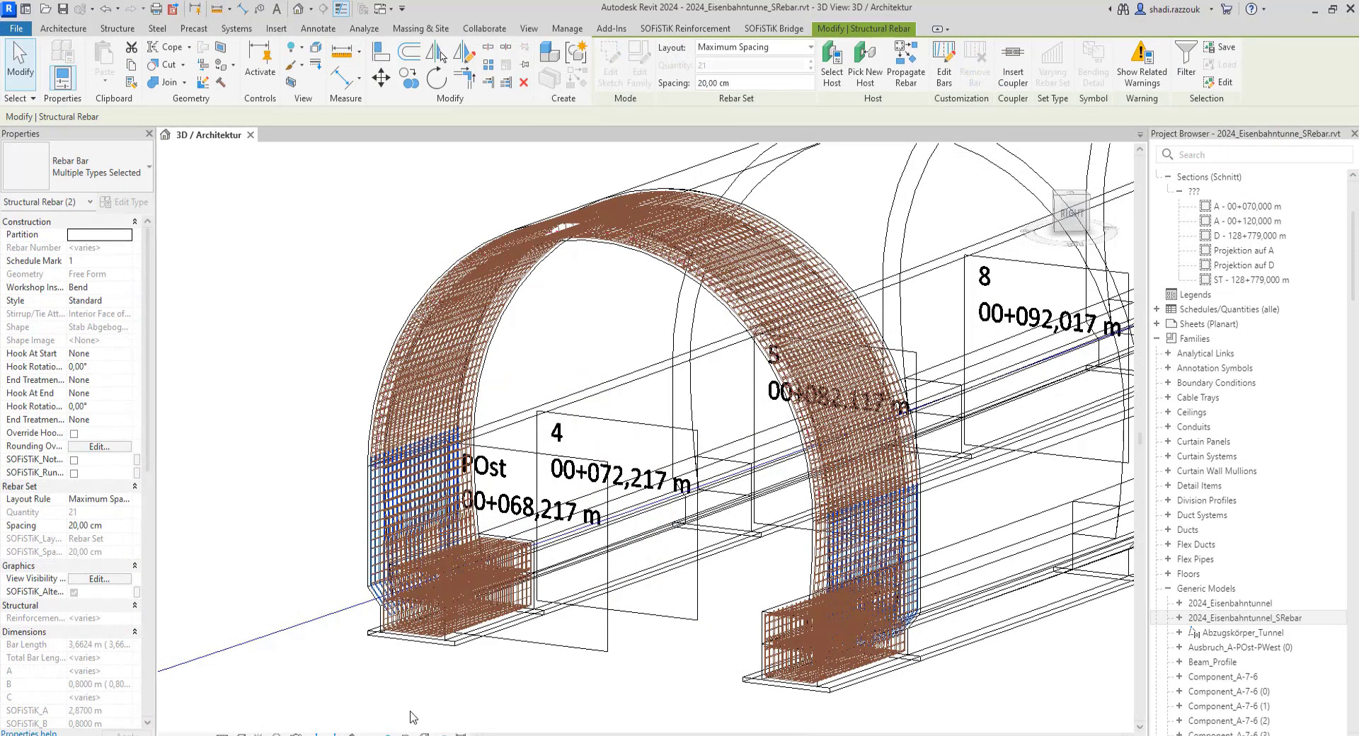
right_click(364, 629)
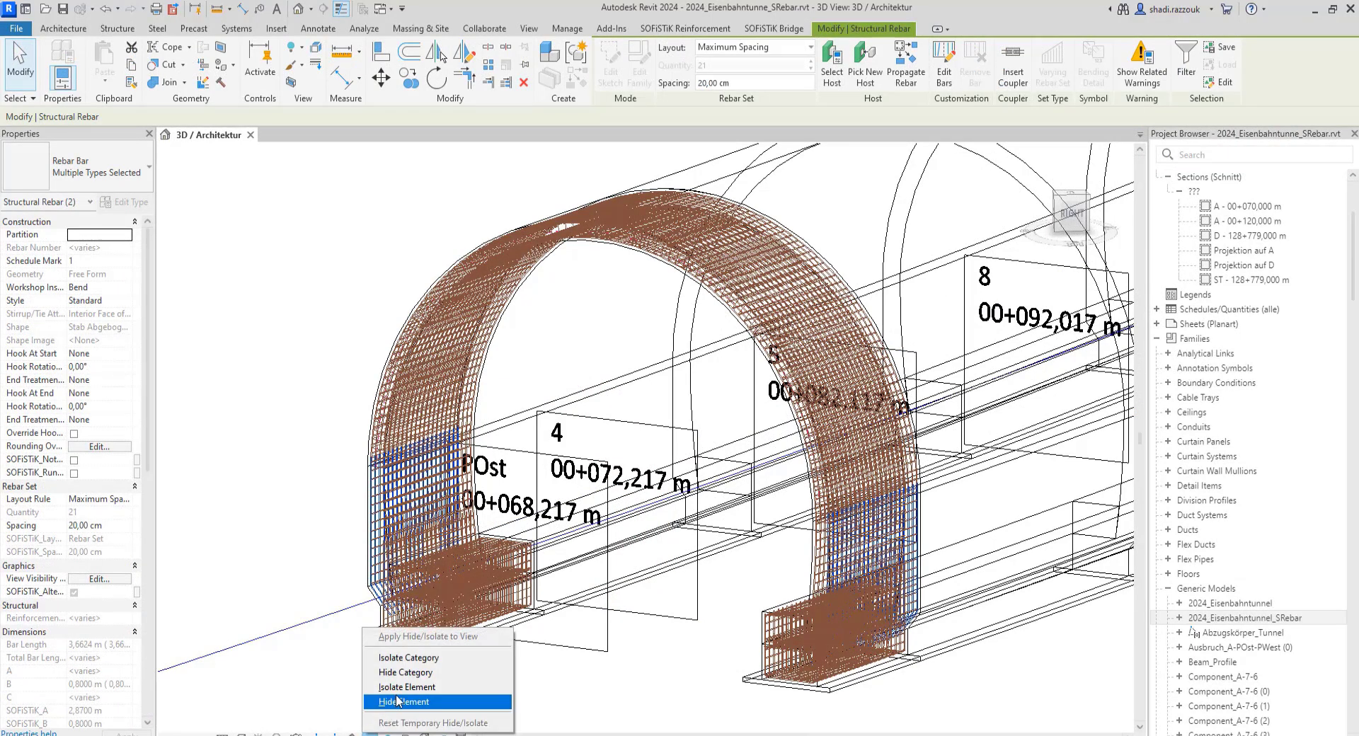
click(400, 691)
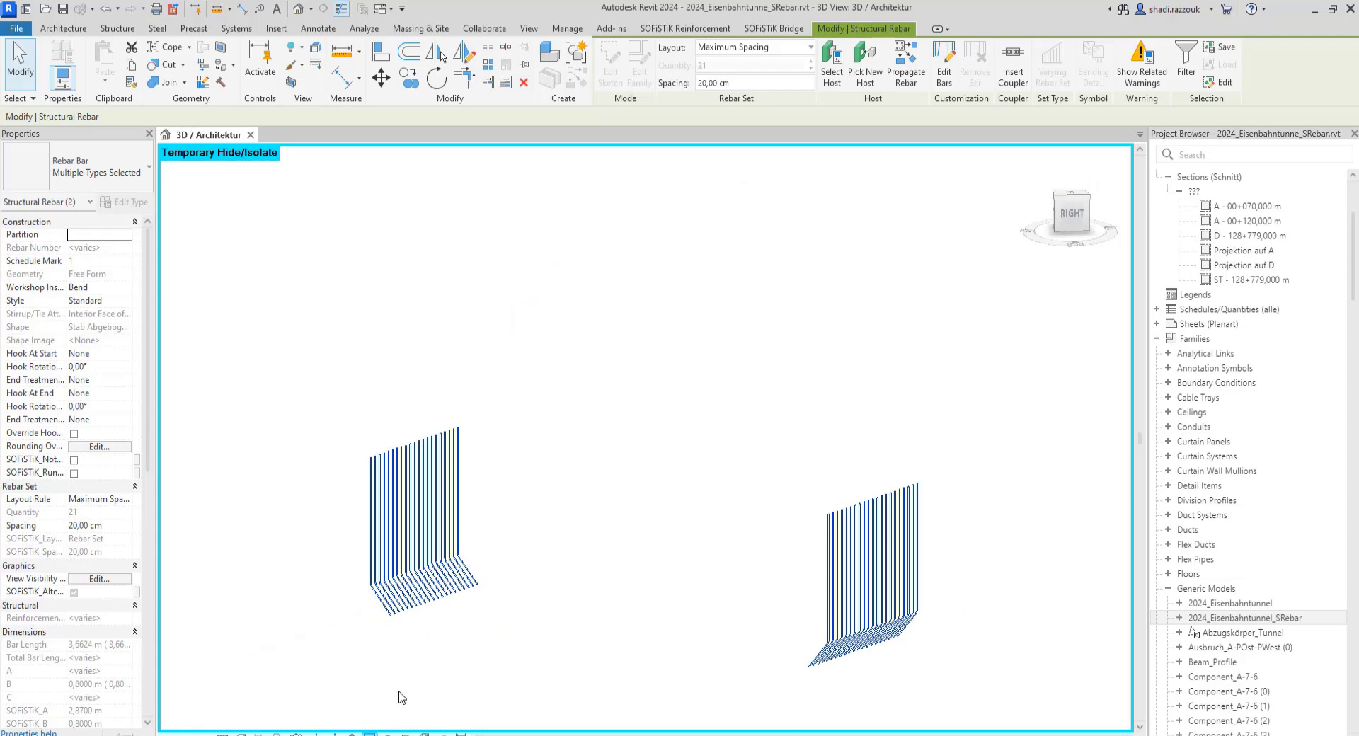
click(401, 697)
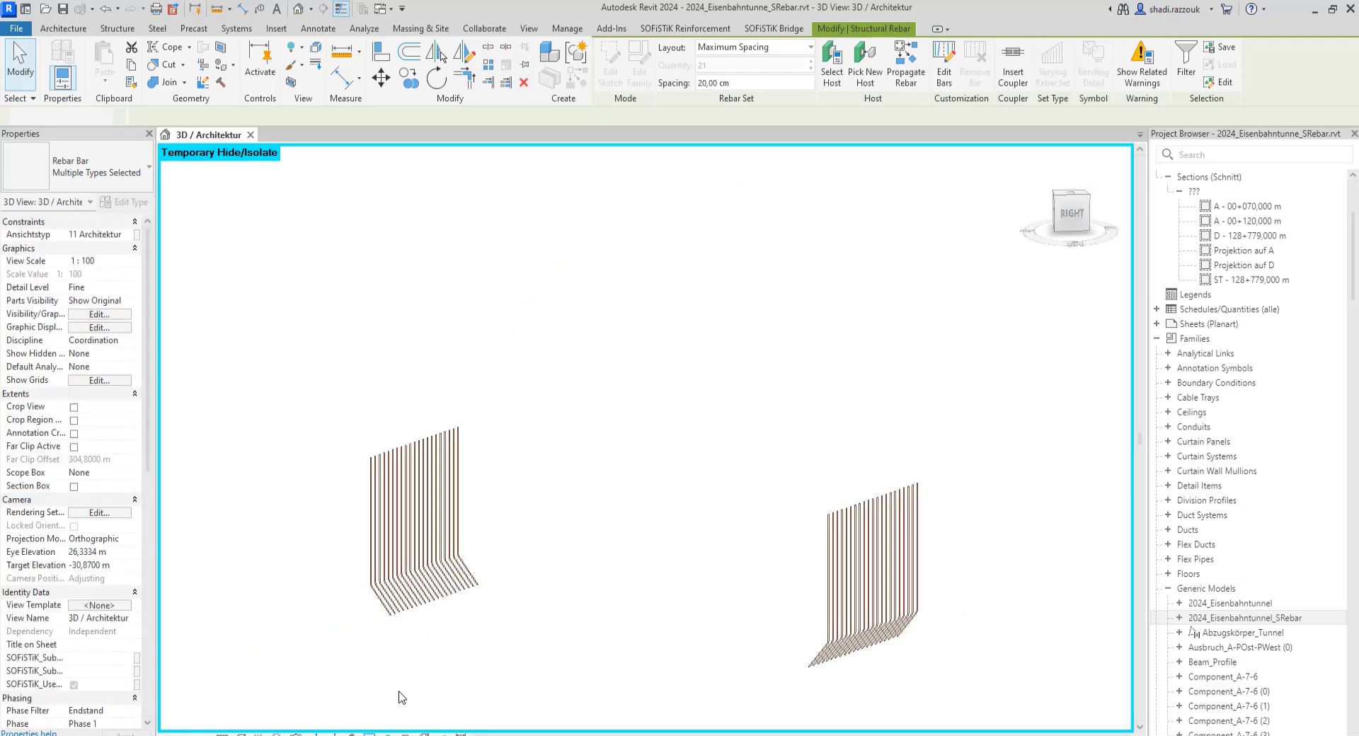
- Edit the 2024_Eisenbahntunnel_SRebar family and select the rebar near the tunnel corner
right_click(1218, 620)
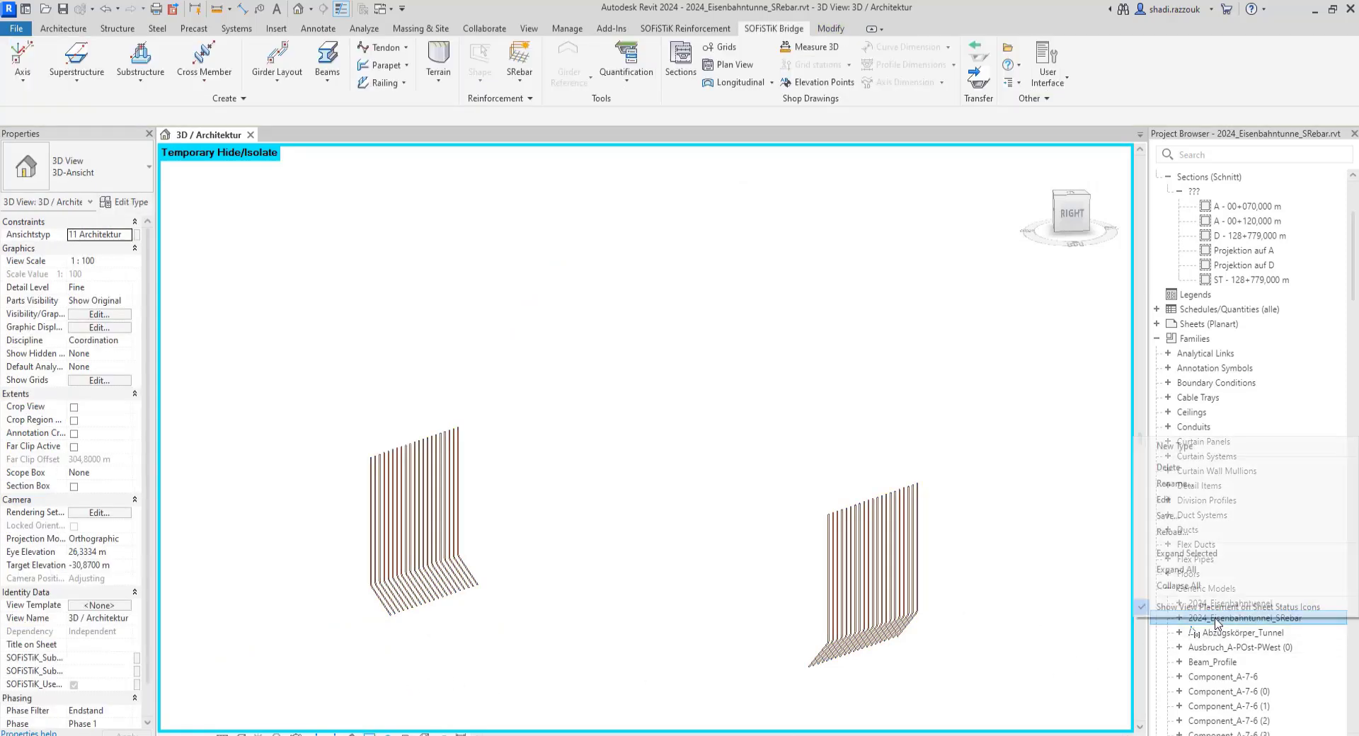
click(1184, 501)
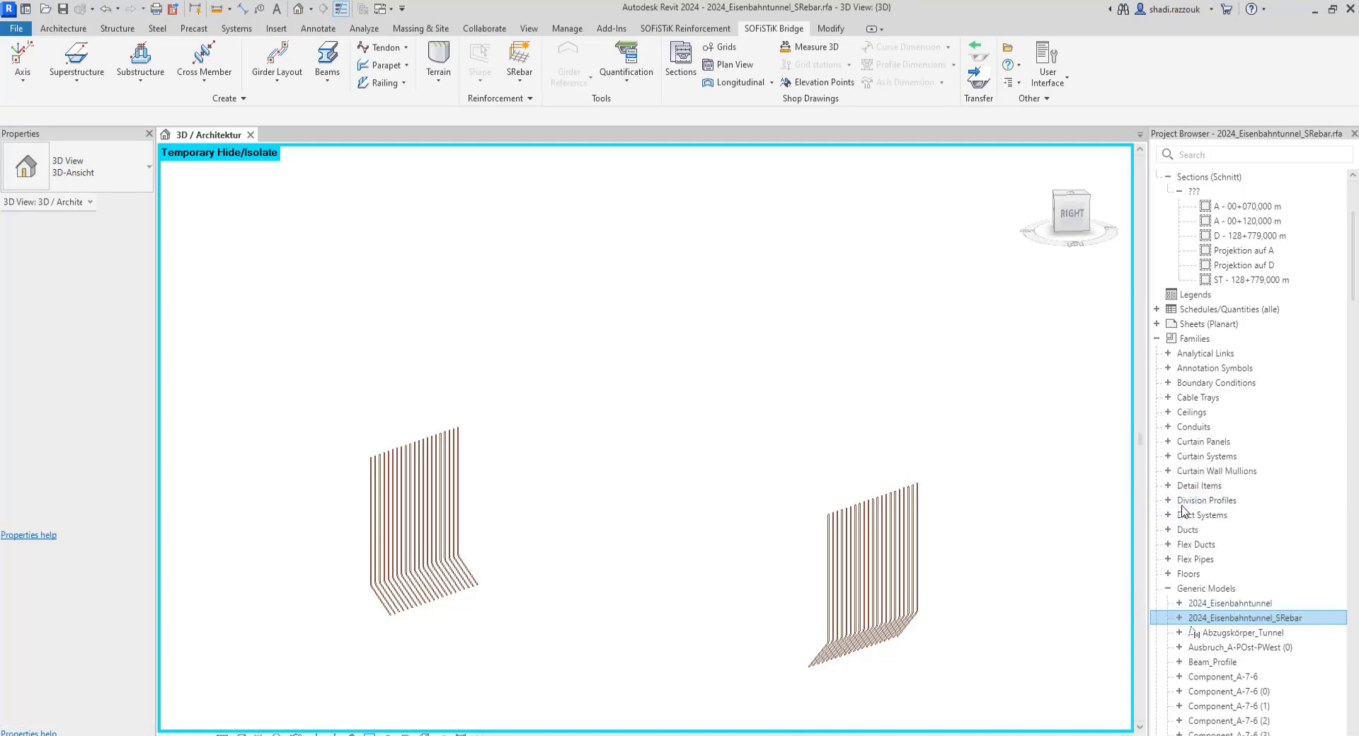
scroll(916, 644, up, 5)
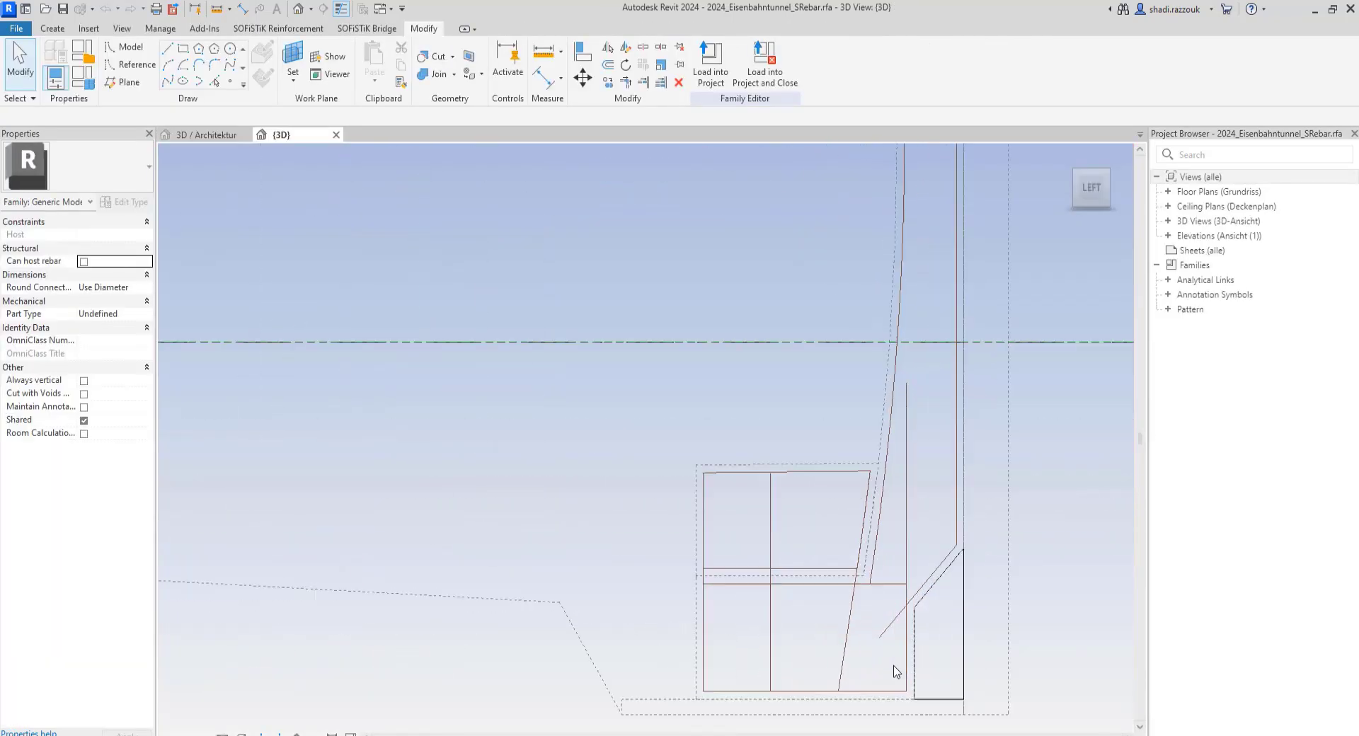
click(885, 634)
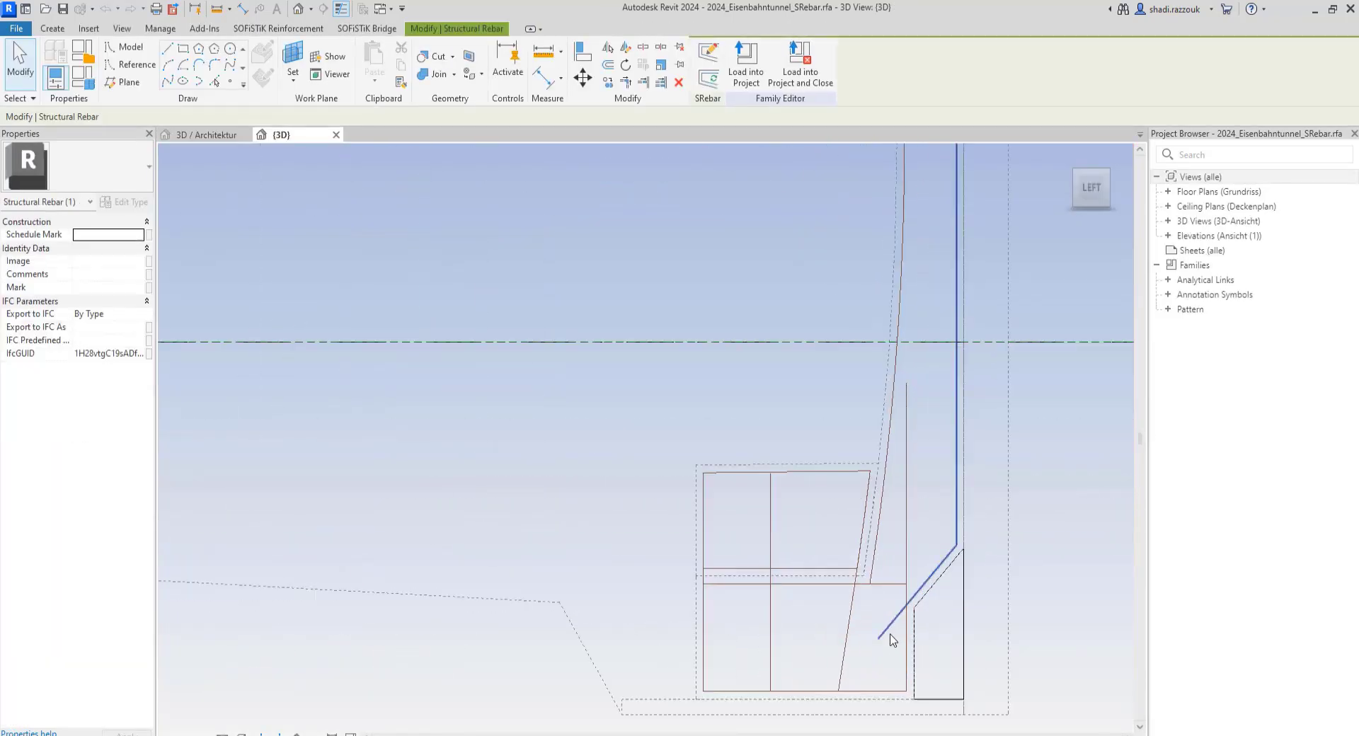
- Add the slab's shorter bottom edge as a new leg on the first wall rebar
click(696, 56)
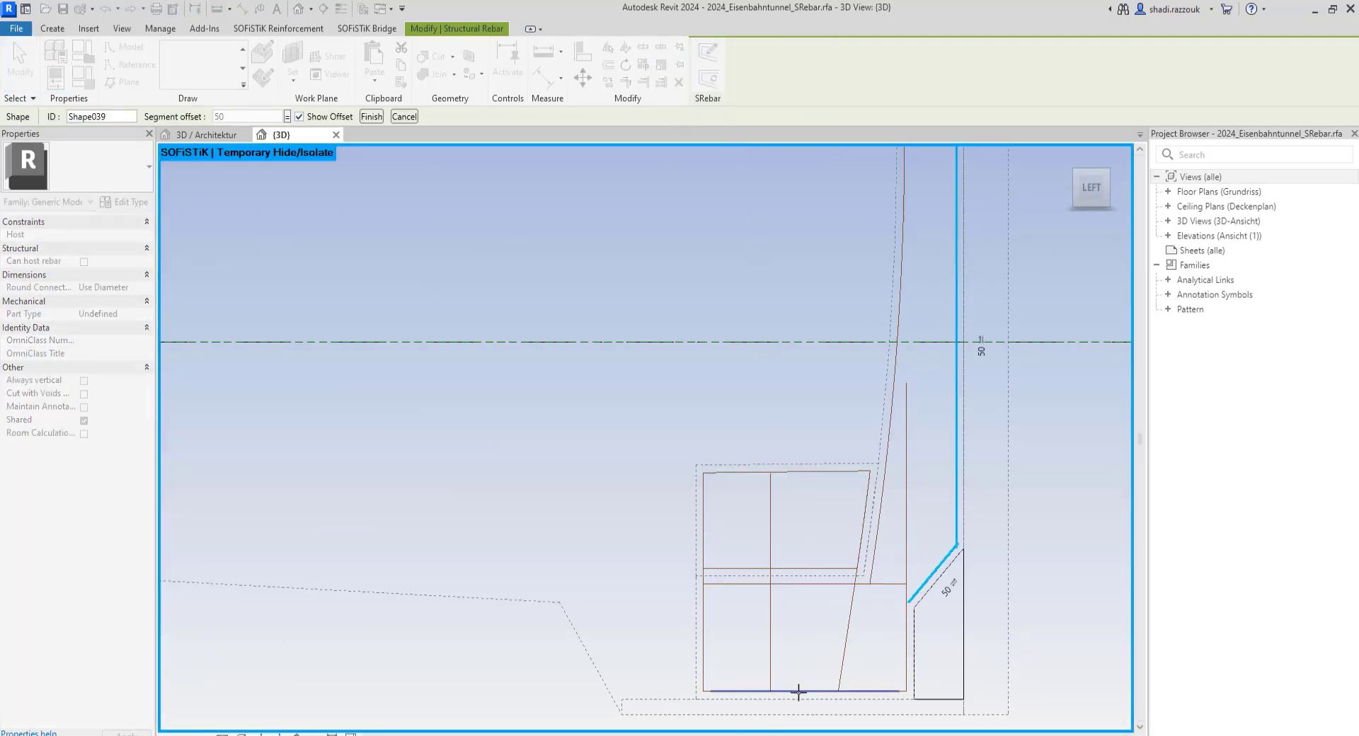
key(Tab)
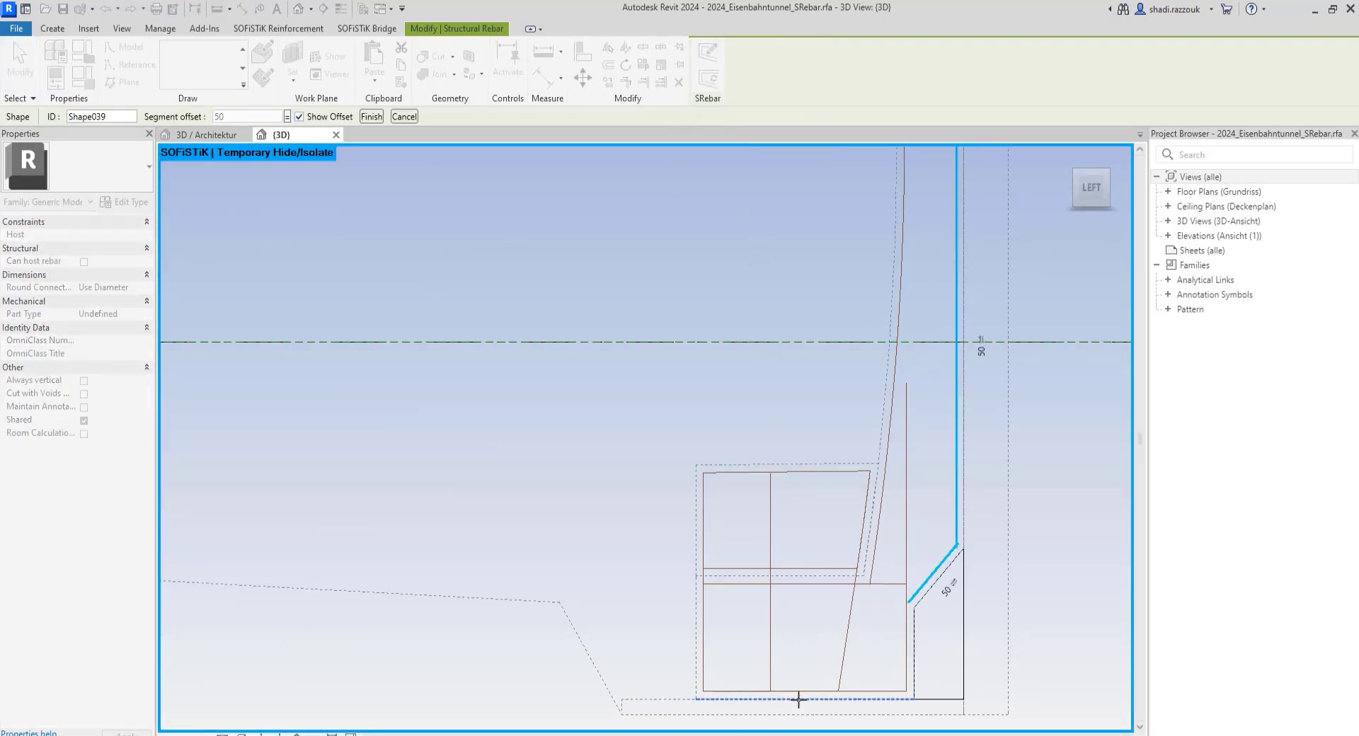
click(798, 699)
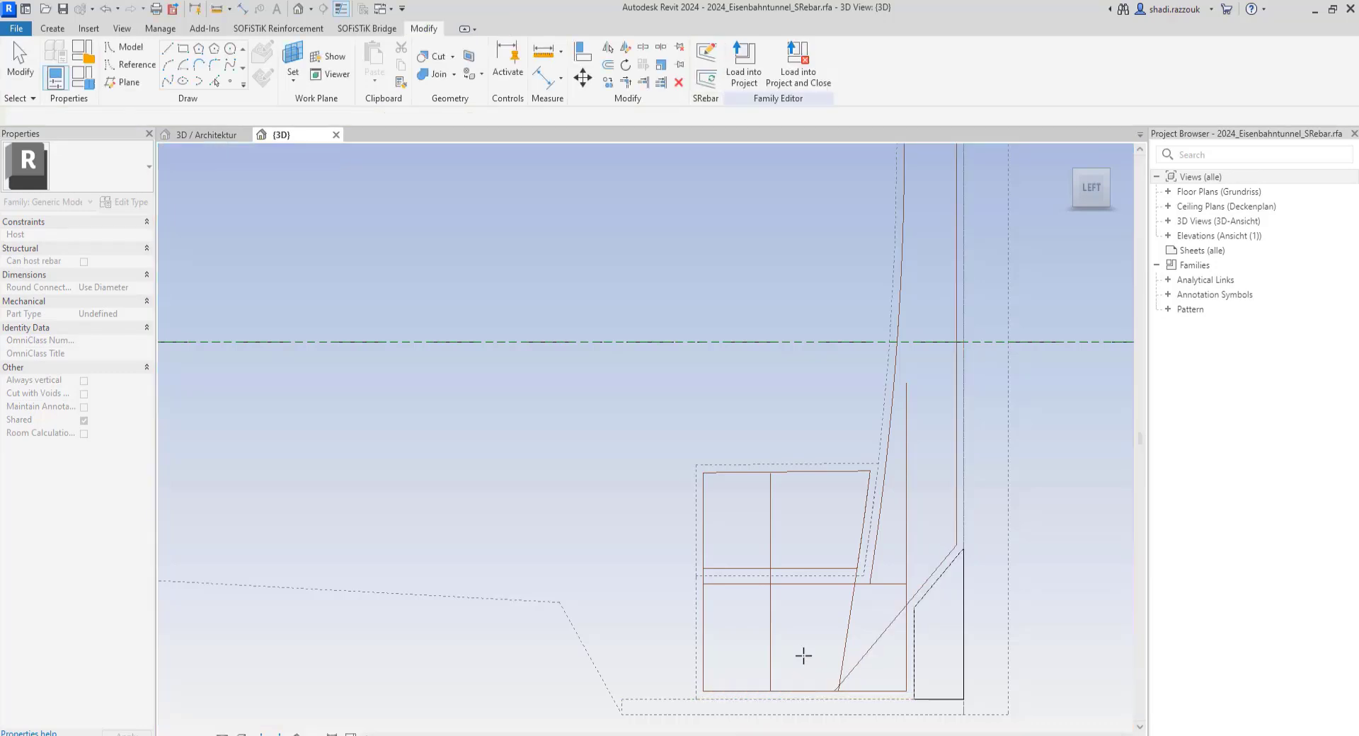
- Add the bottom edge as a new leg on the opposite wall's rebar, then load the family into the project
scroll(803, 657, down, 3)
middle_drag(474, 637, 929, 625)
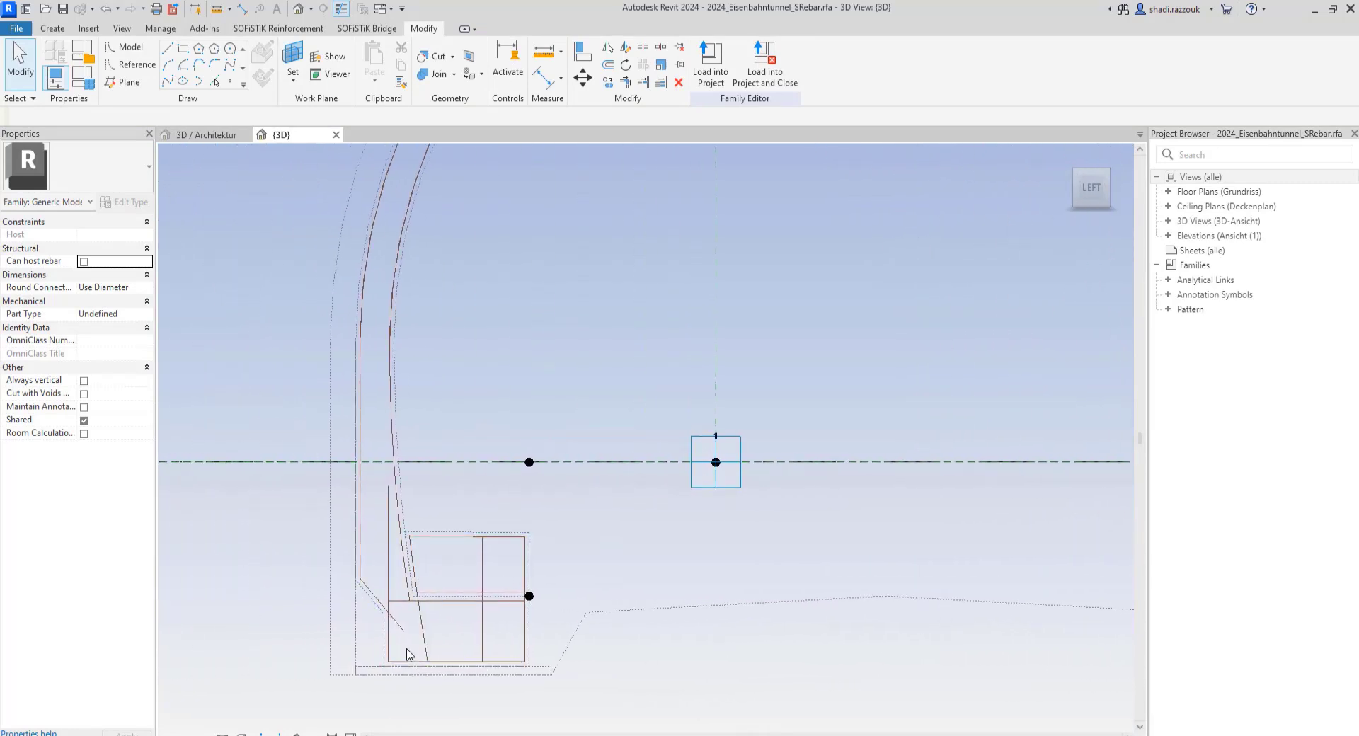
scroll(405, 641, up, 3)
click(403, 628)
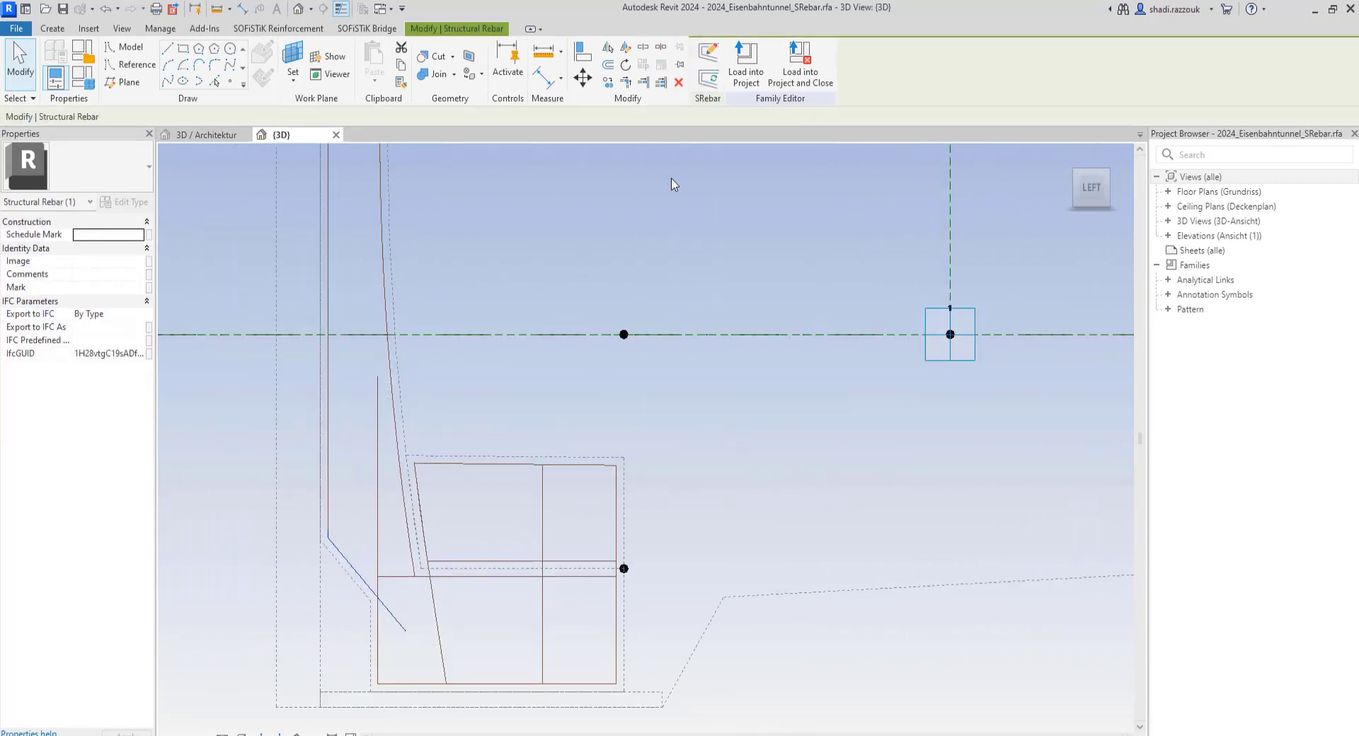
click(708, 52)
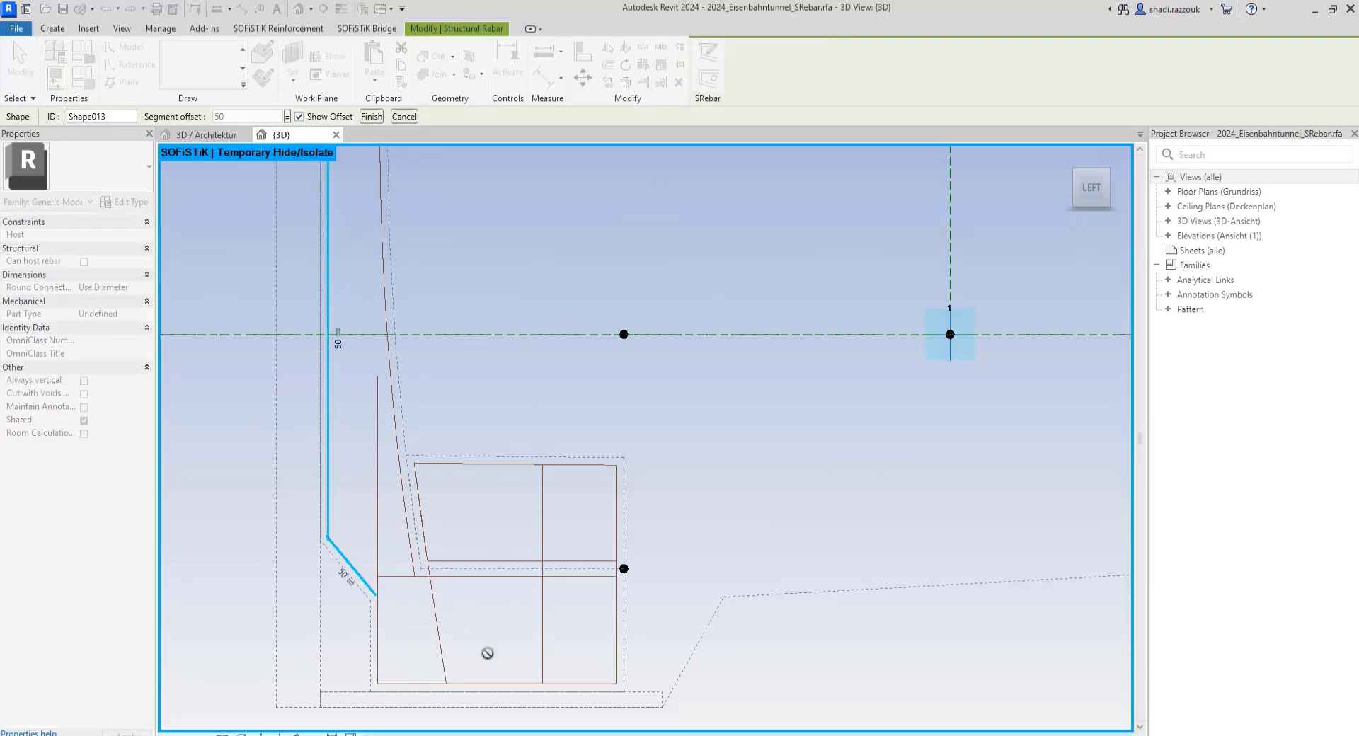
key(Tab)
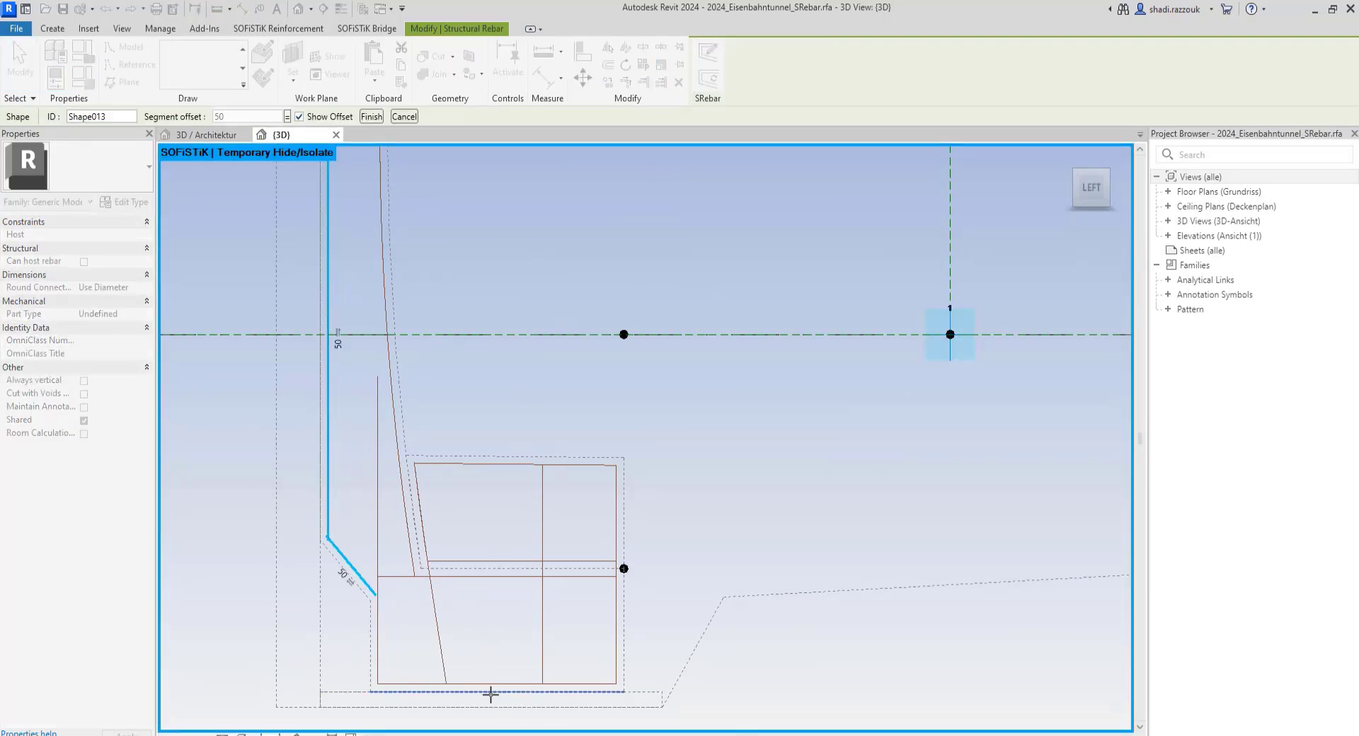
click(491, 693)
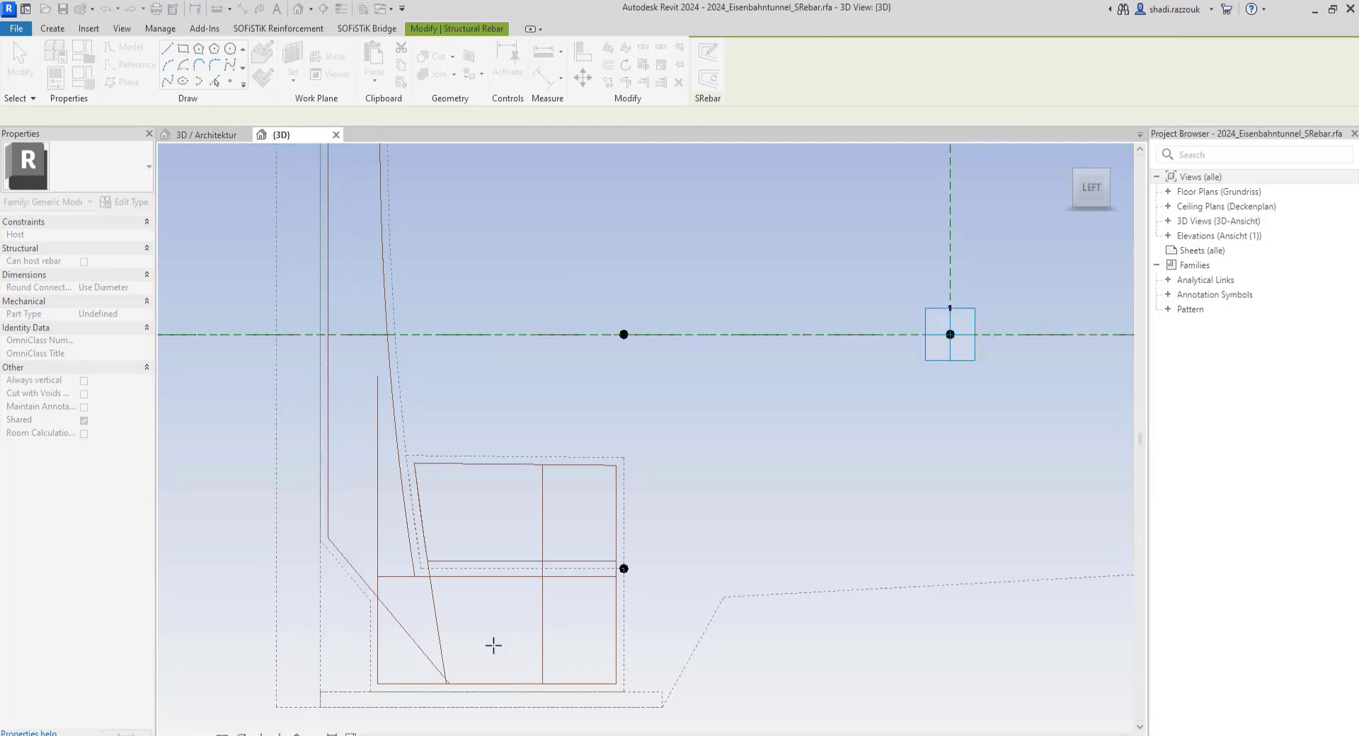
click(713, 83)
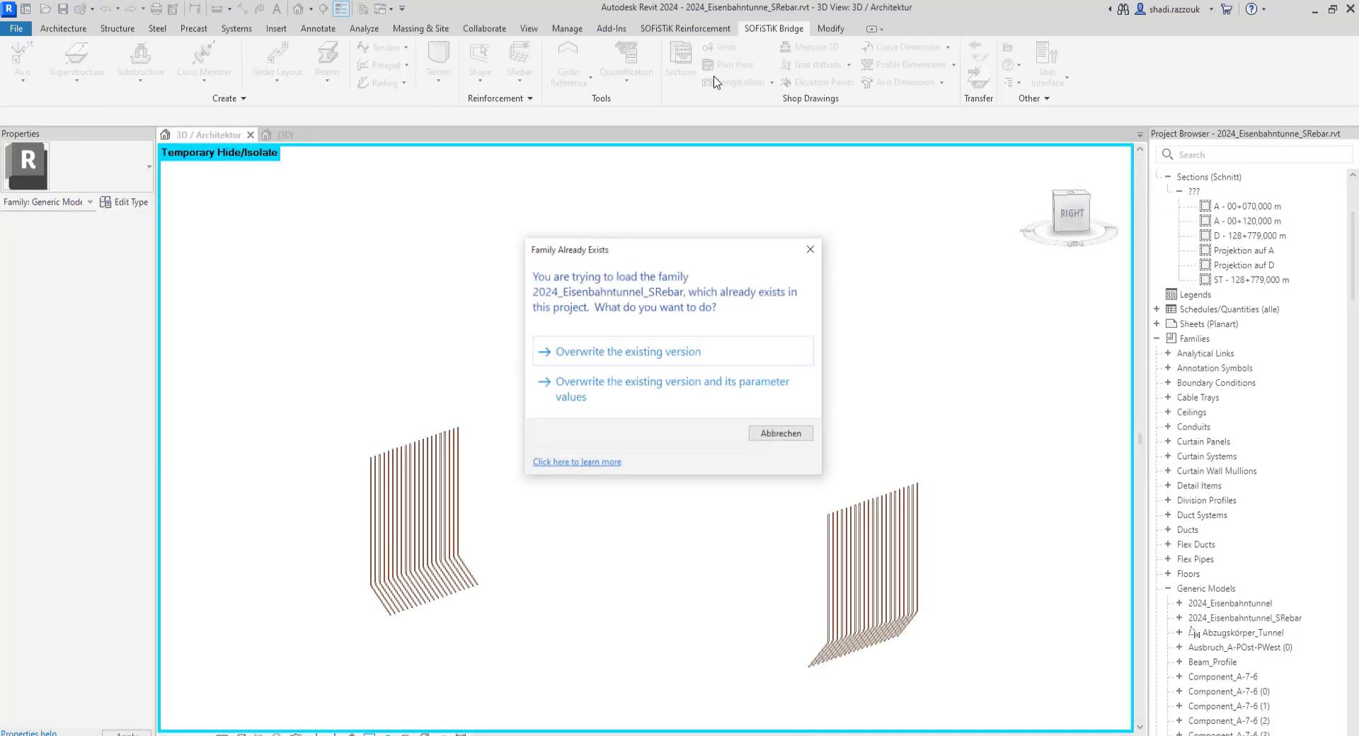
- Overwrite the family and its parameters, SRebar-update the right and left sets, and reset temporary isolation
click(673, 397)
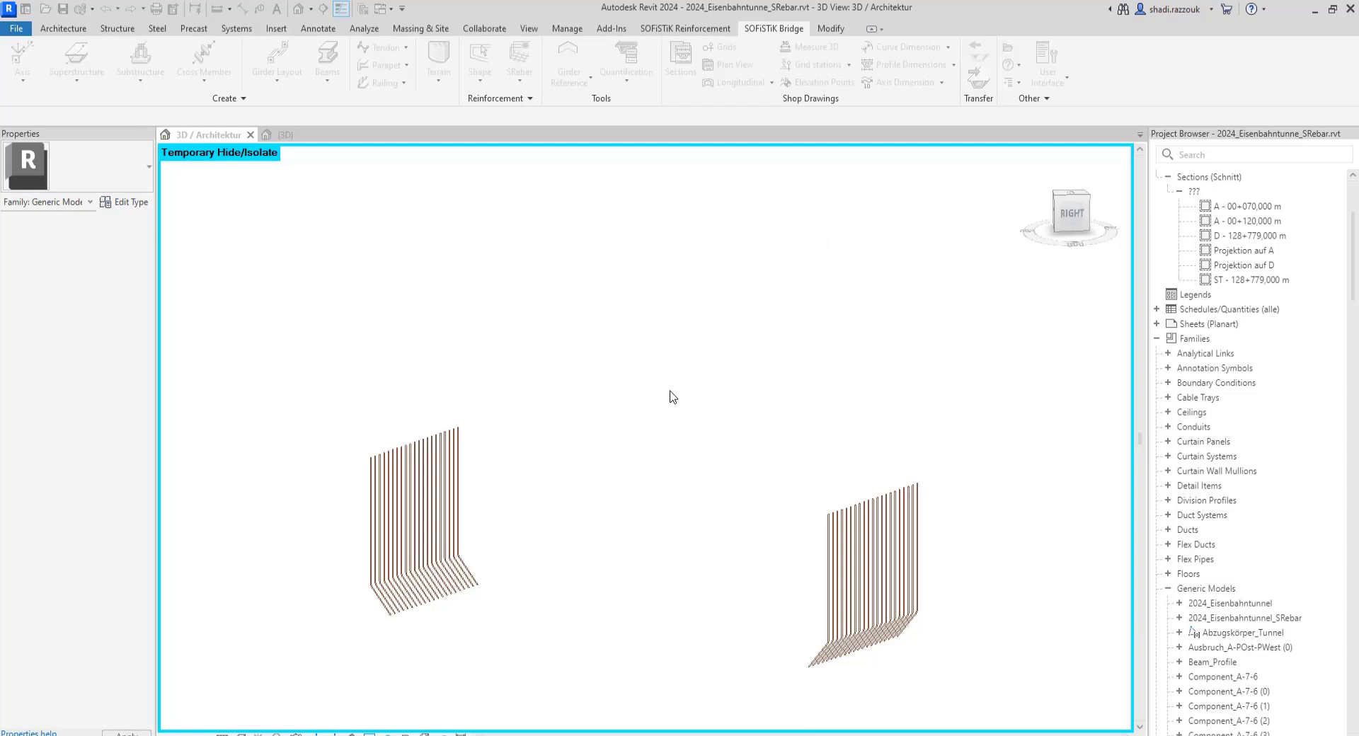
click(850, 524)
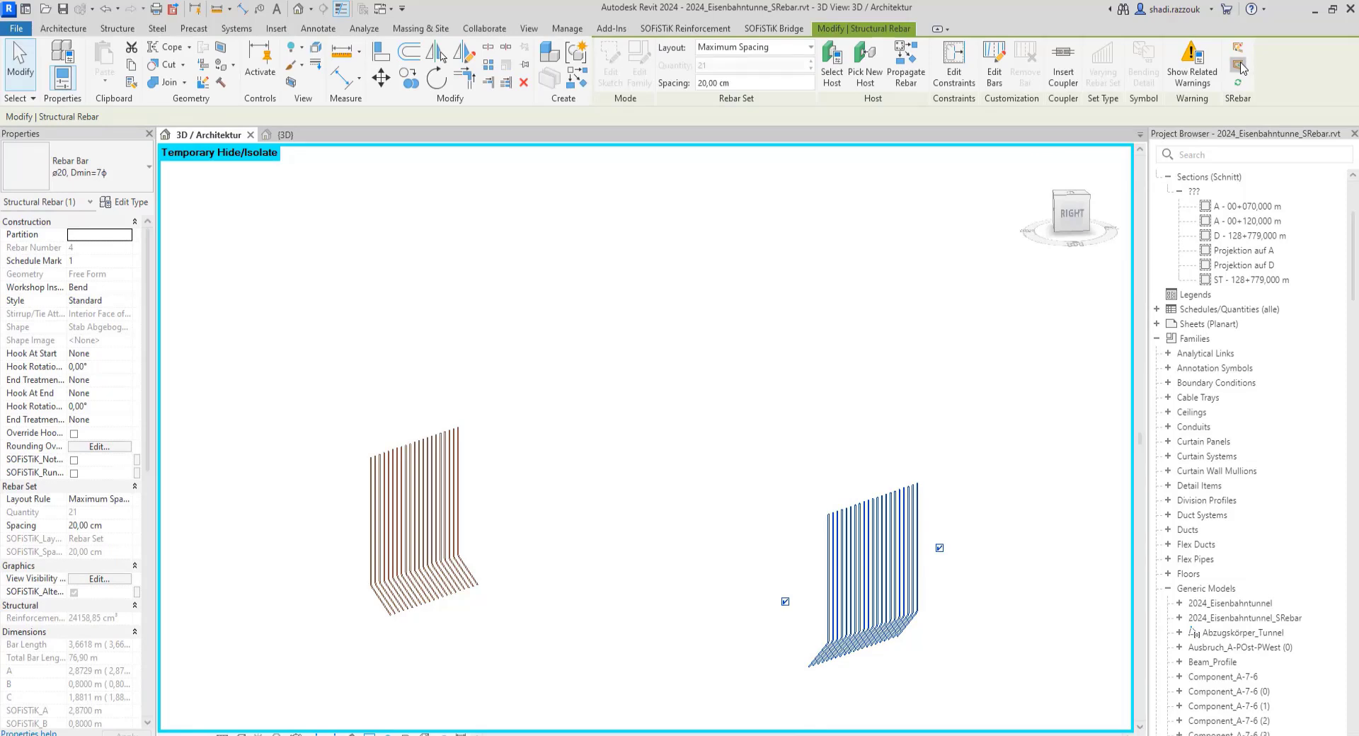
click(1239, 66)
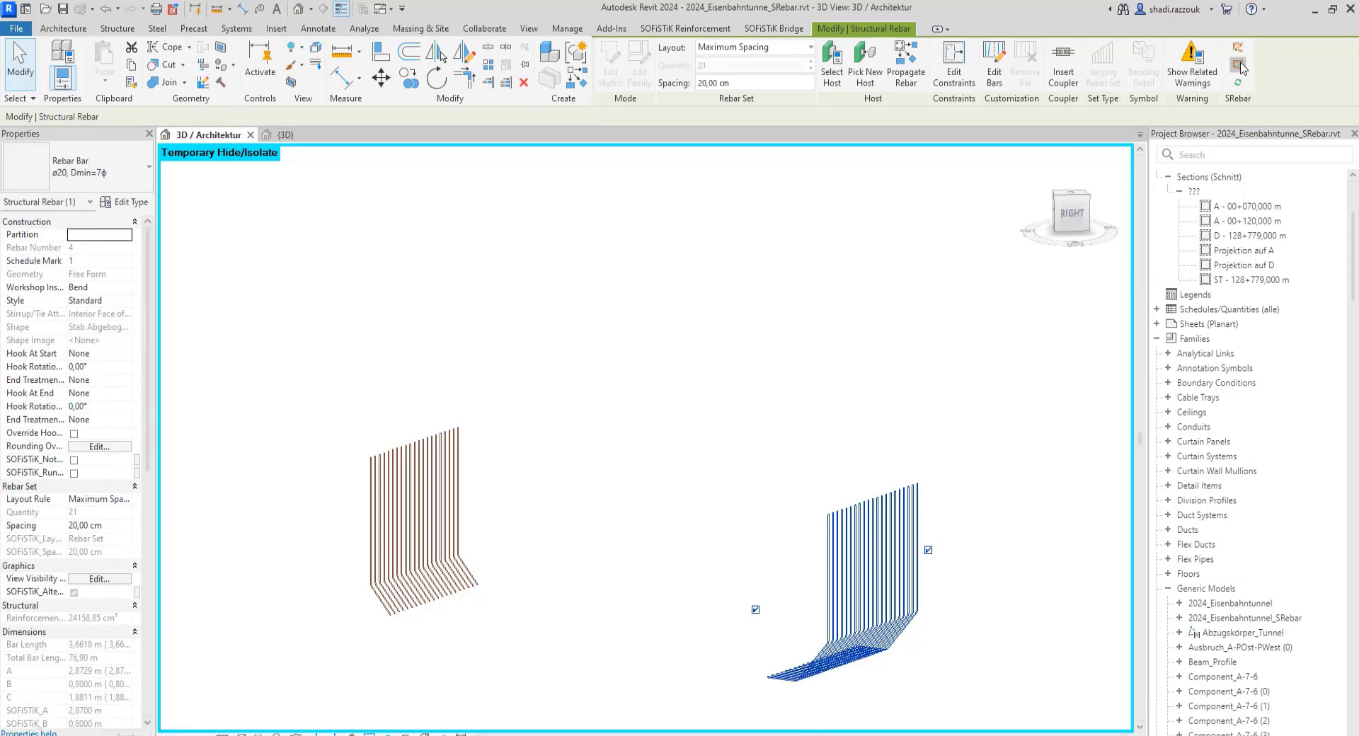
click(460, 485)
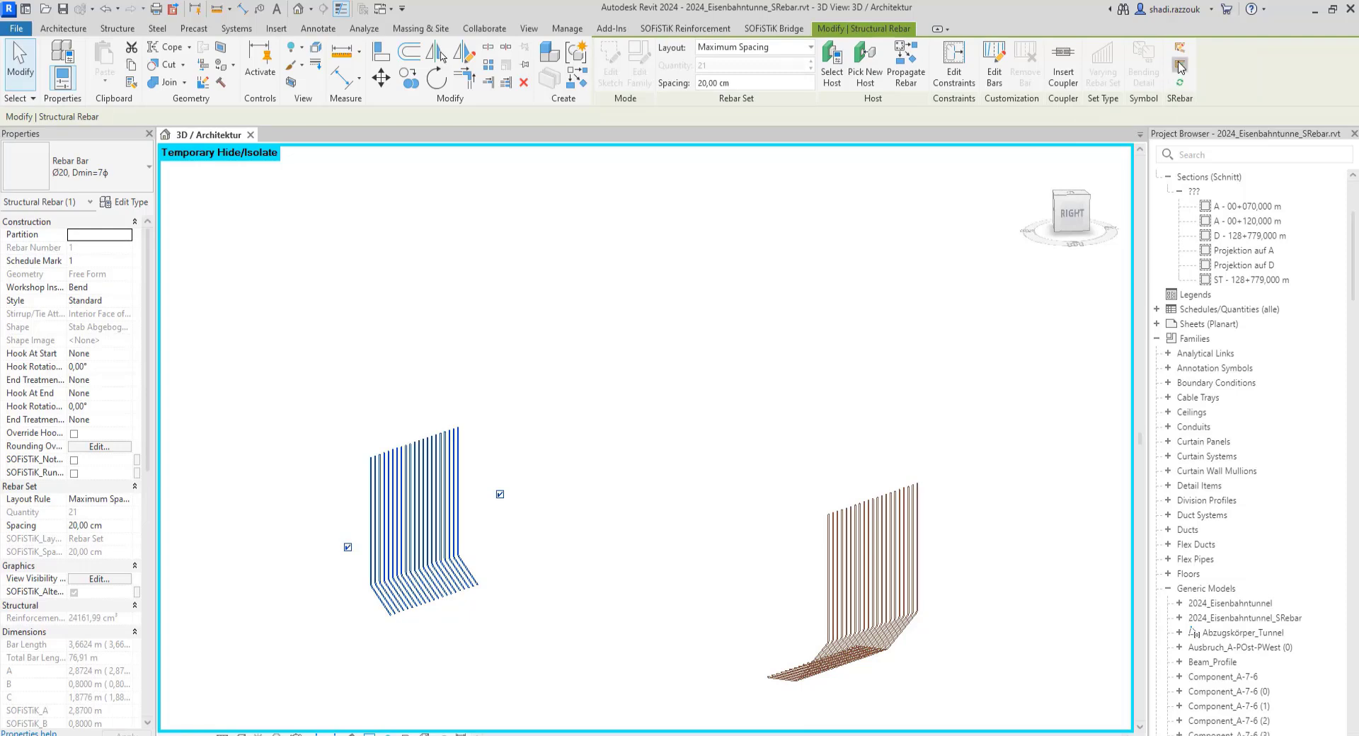
click(1180, 66)
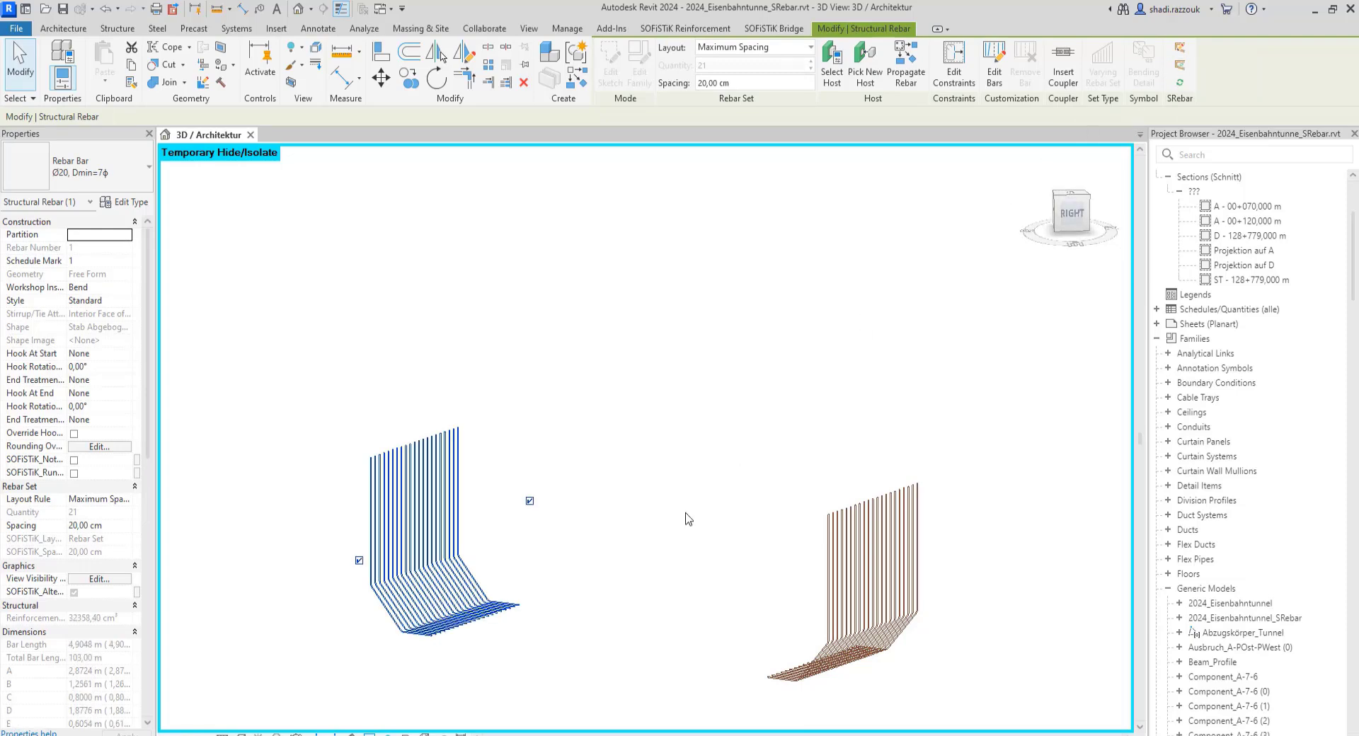
right_click(361, 627)
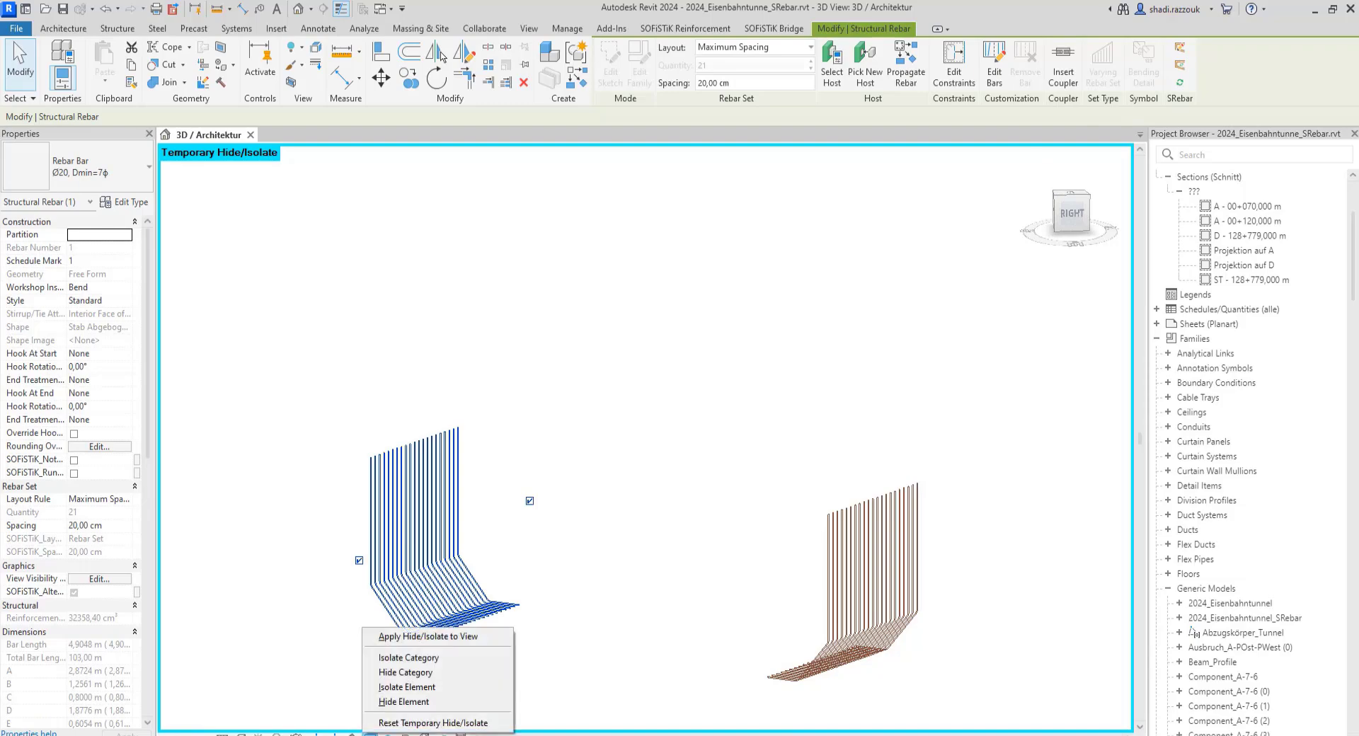
click(382, 729)
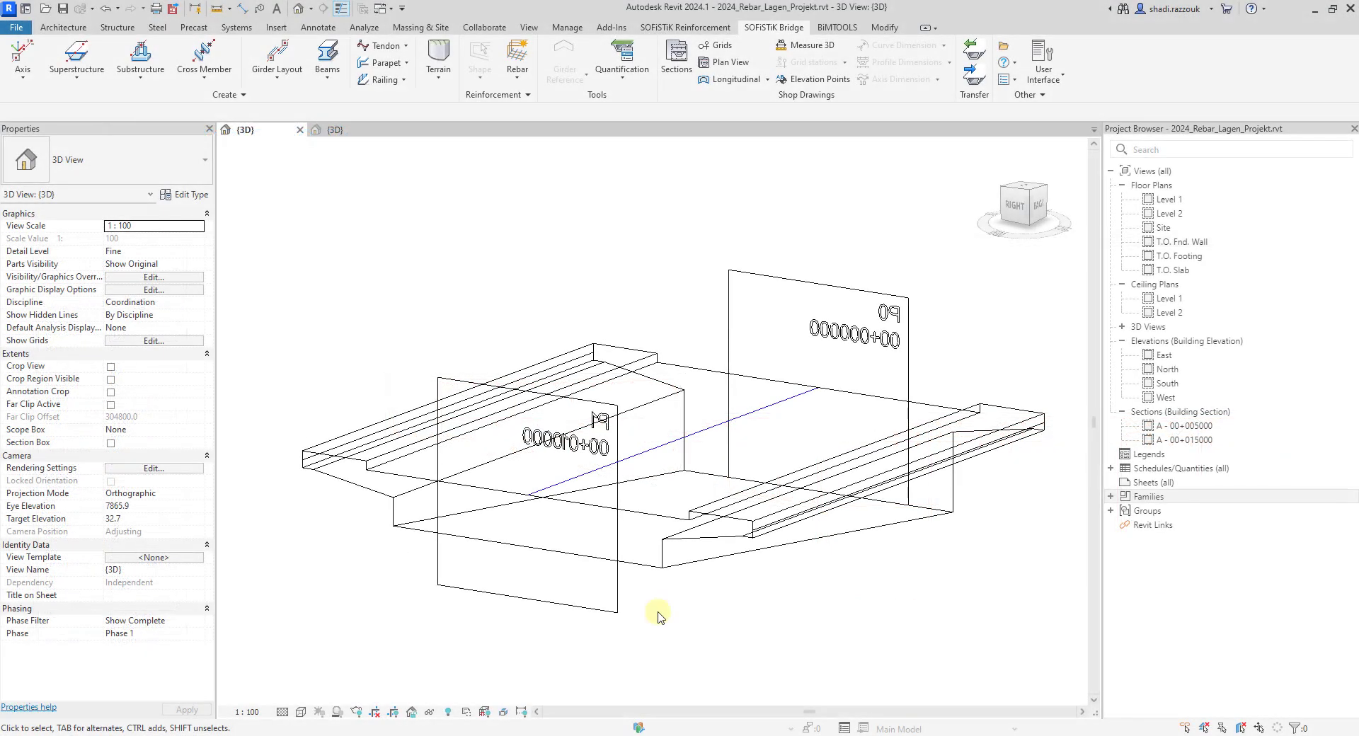
click(657, 570)
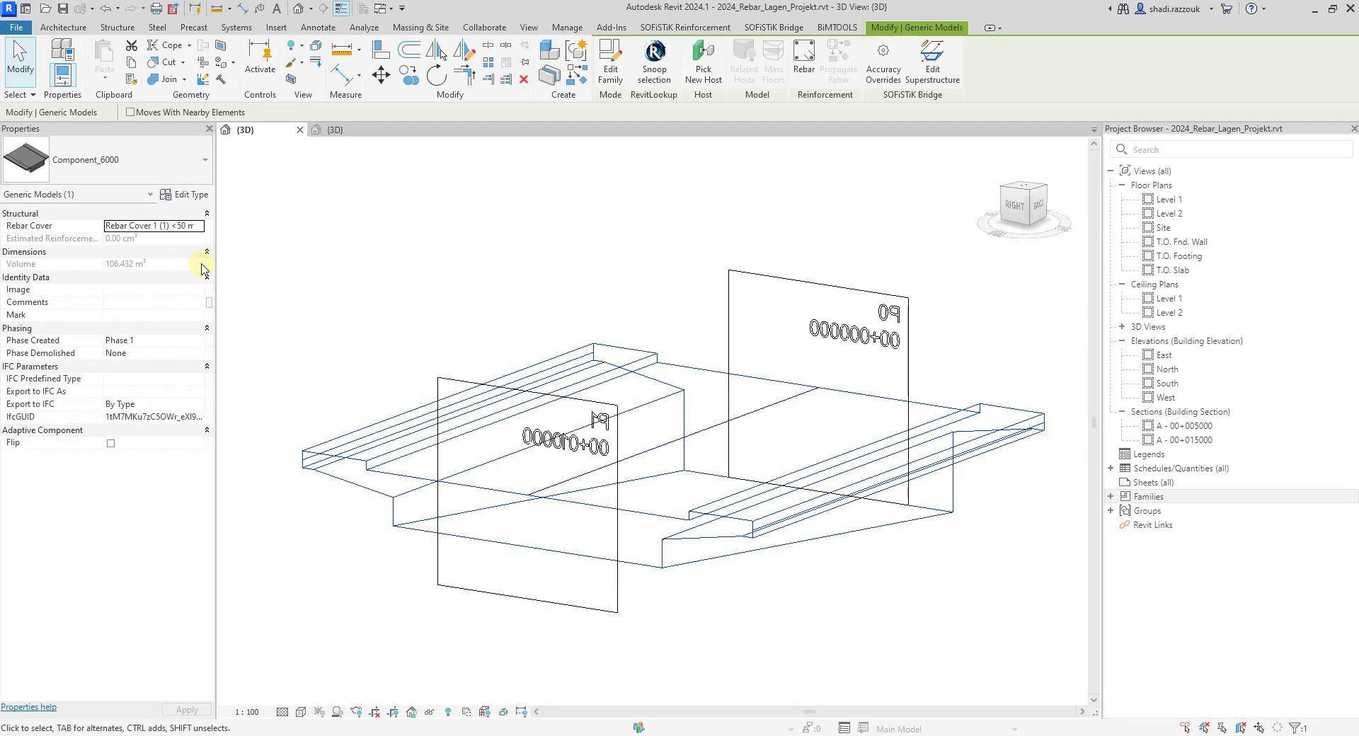
click(200, 227)
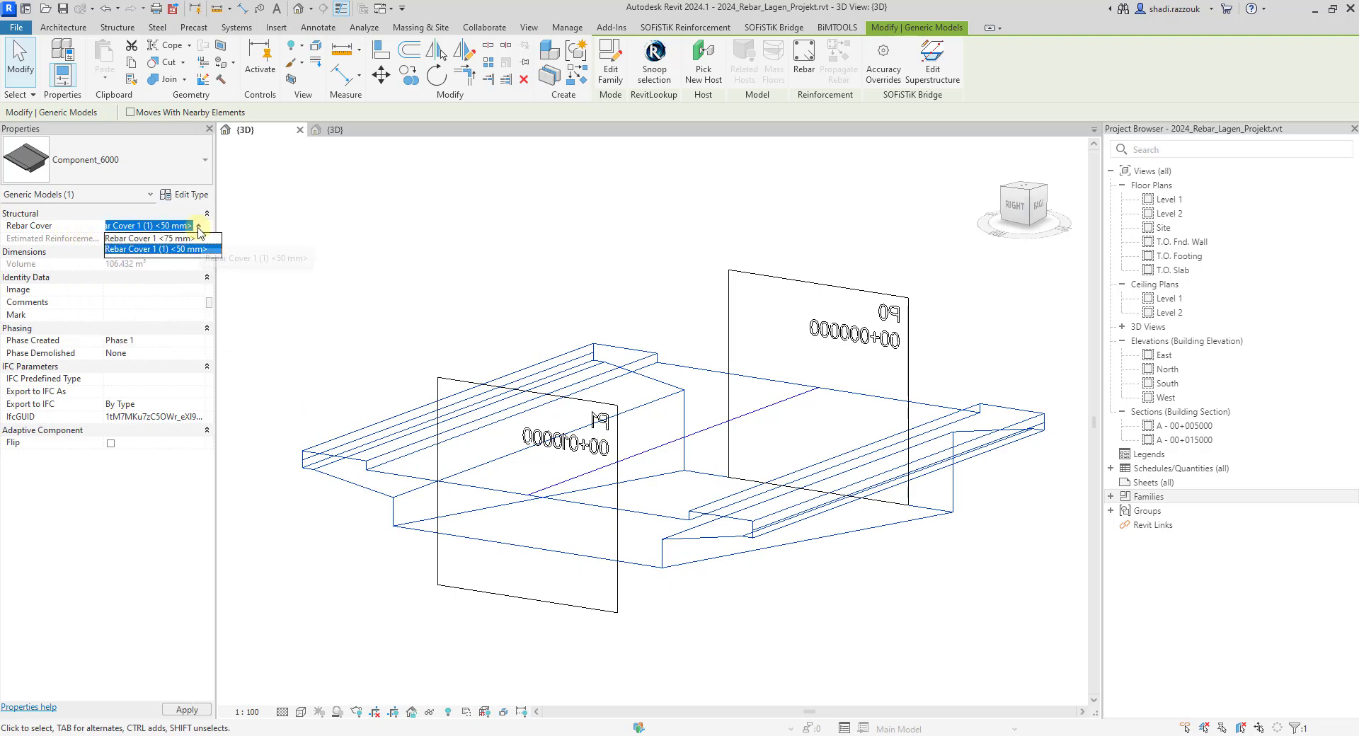
click(200, 226)
click(355, 297)
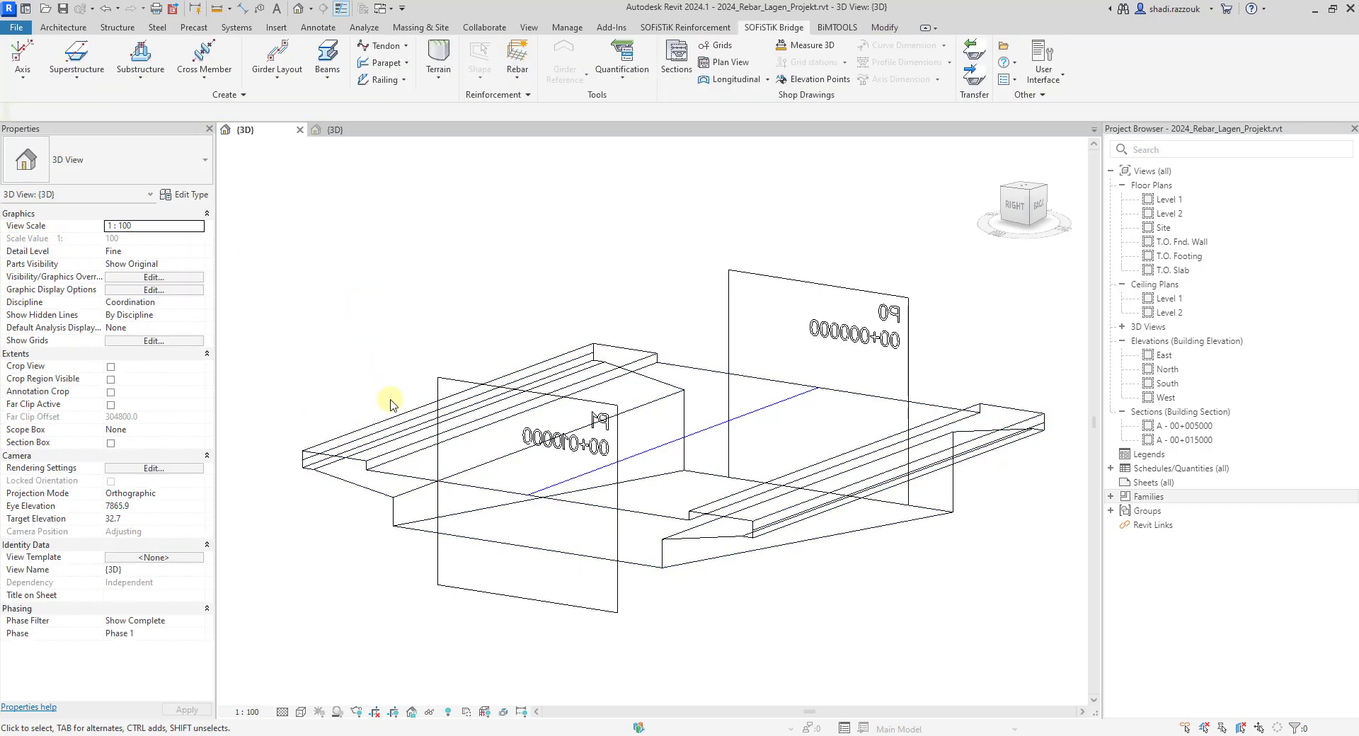
click(396, 436)
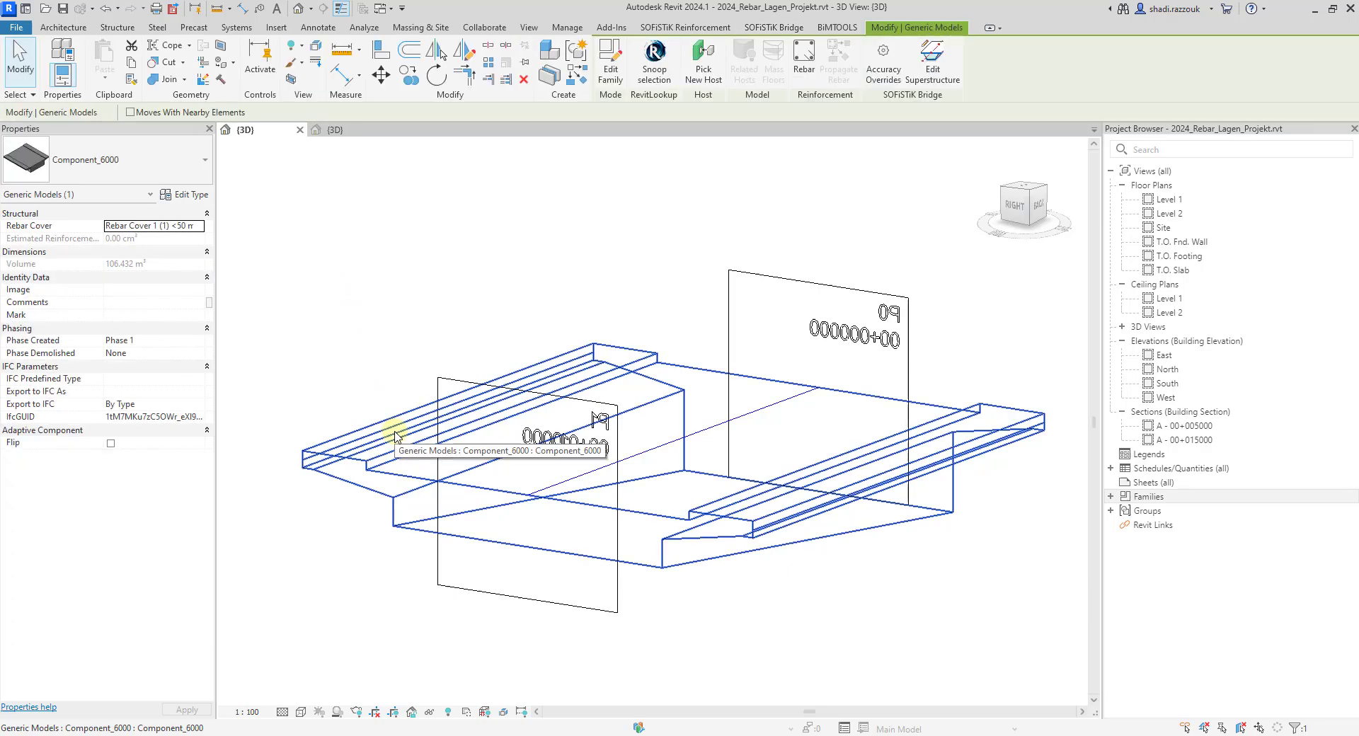
click(933, 64)
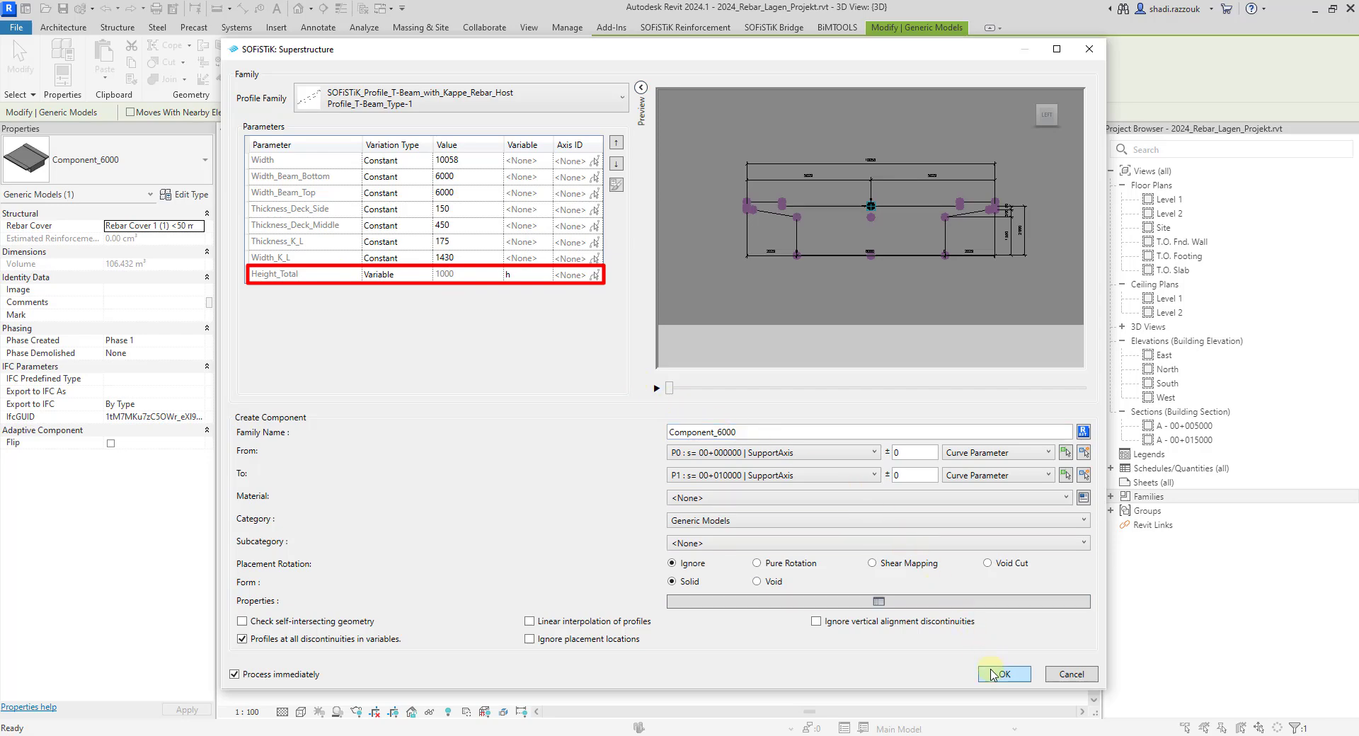
click(1070, 674)
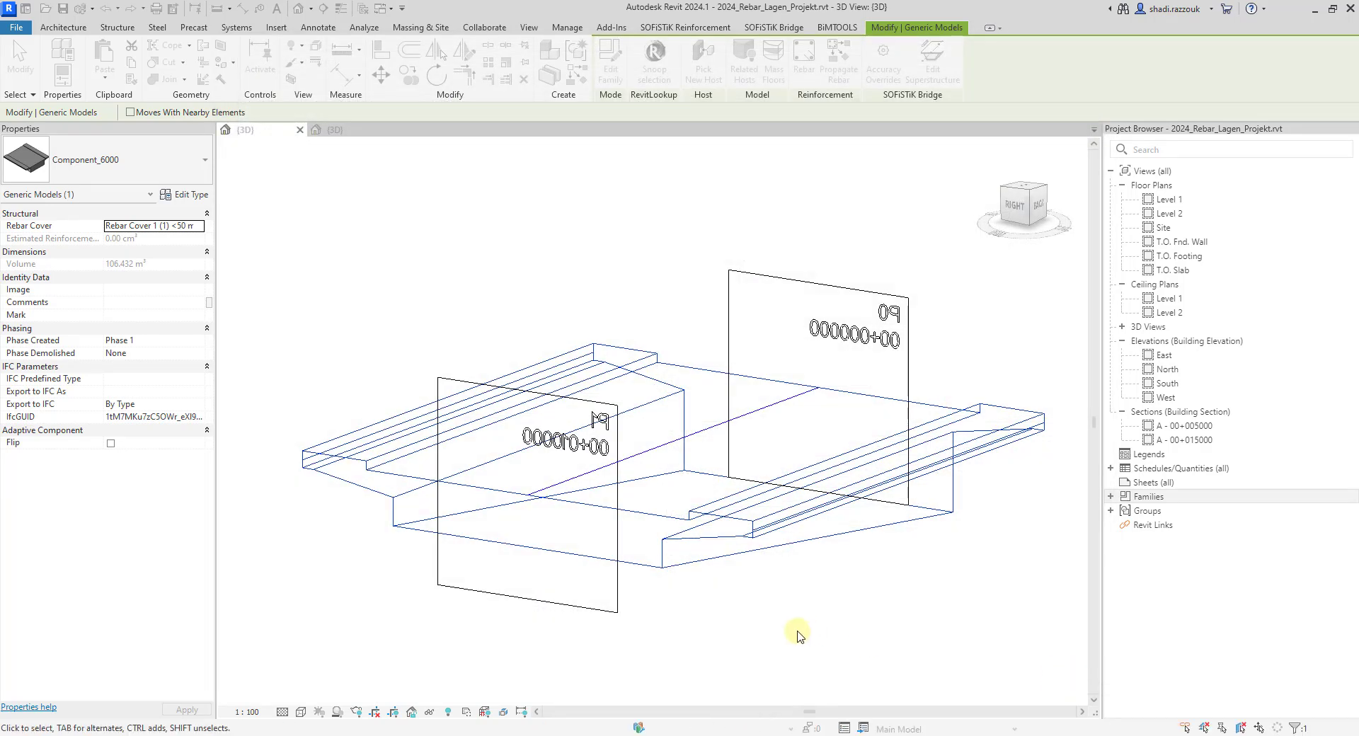
key(Escape)
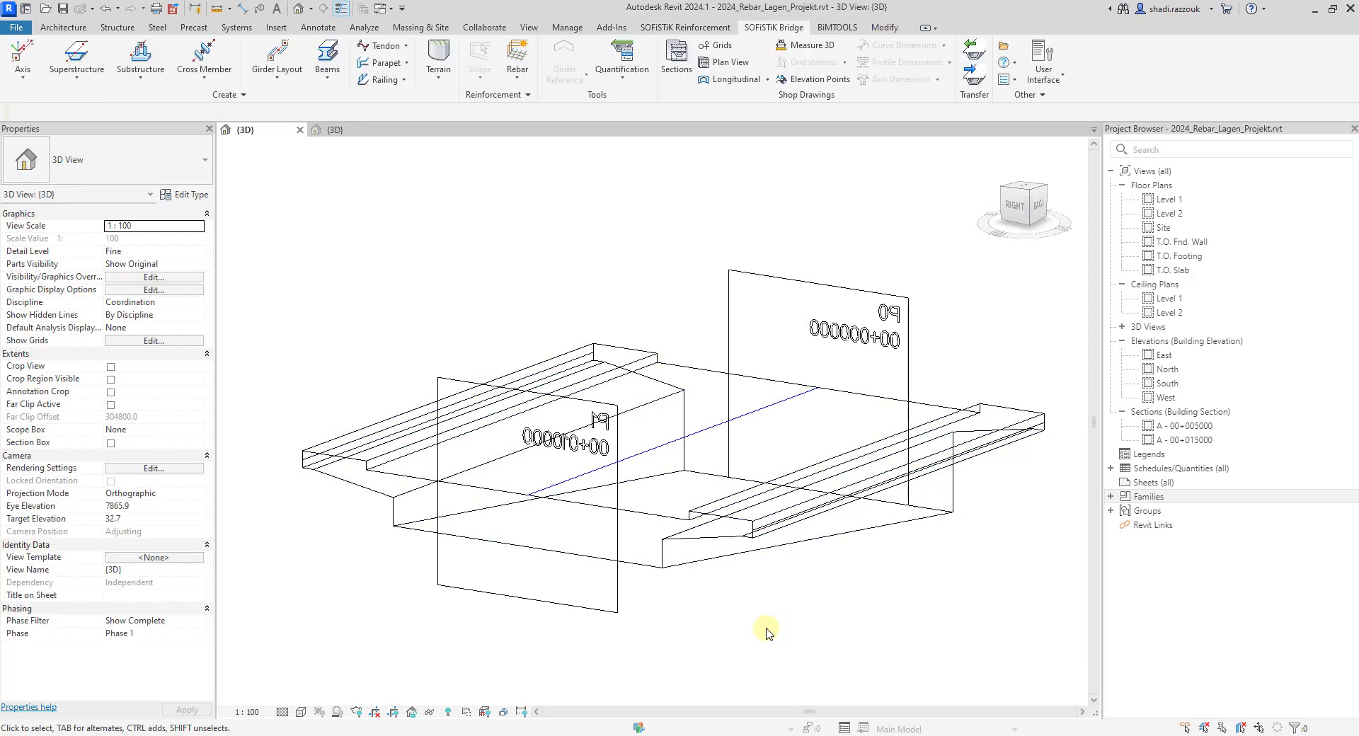
- Inspect the T-beam profile family's Rebar_Cover parameter (50.0), then return to the project's {3D} view
click(358, 137)
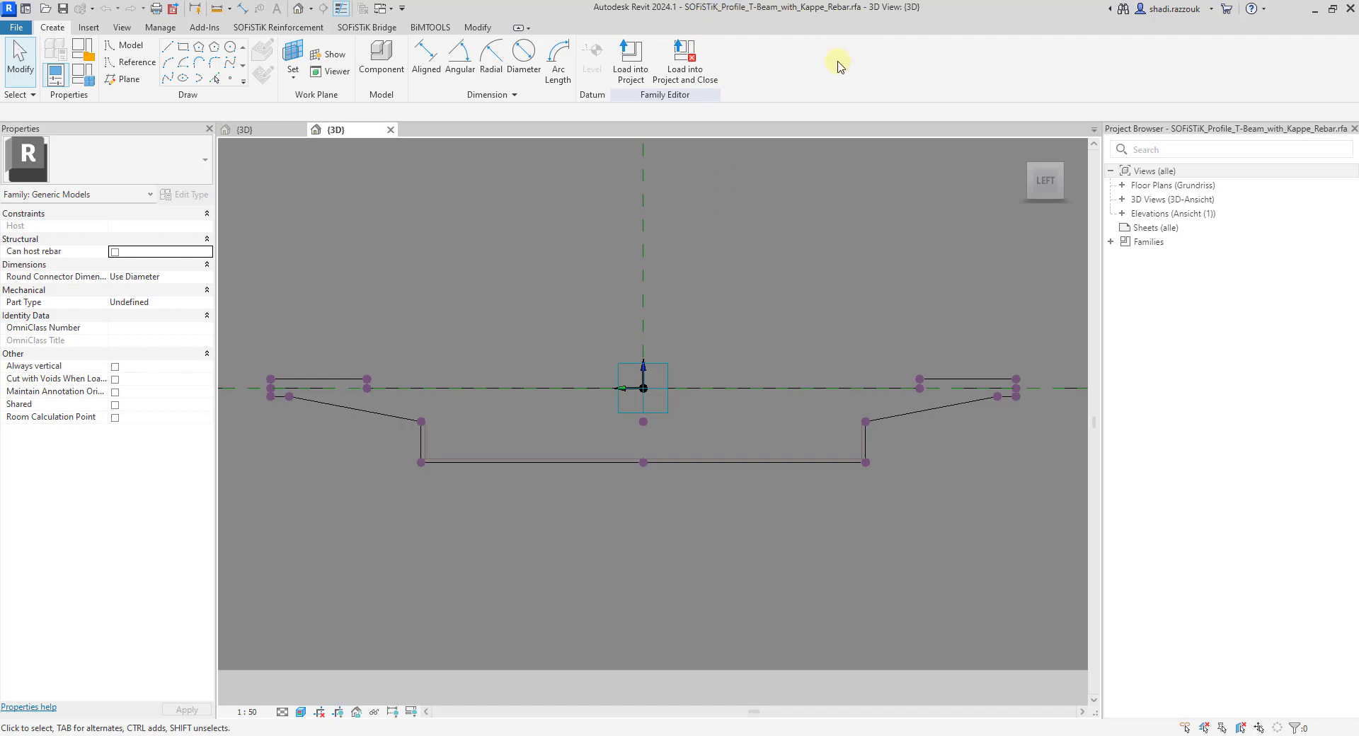
click(574, 460)
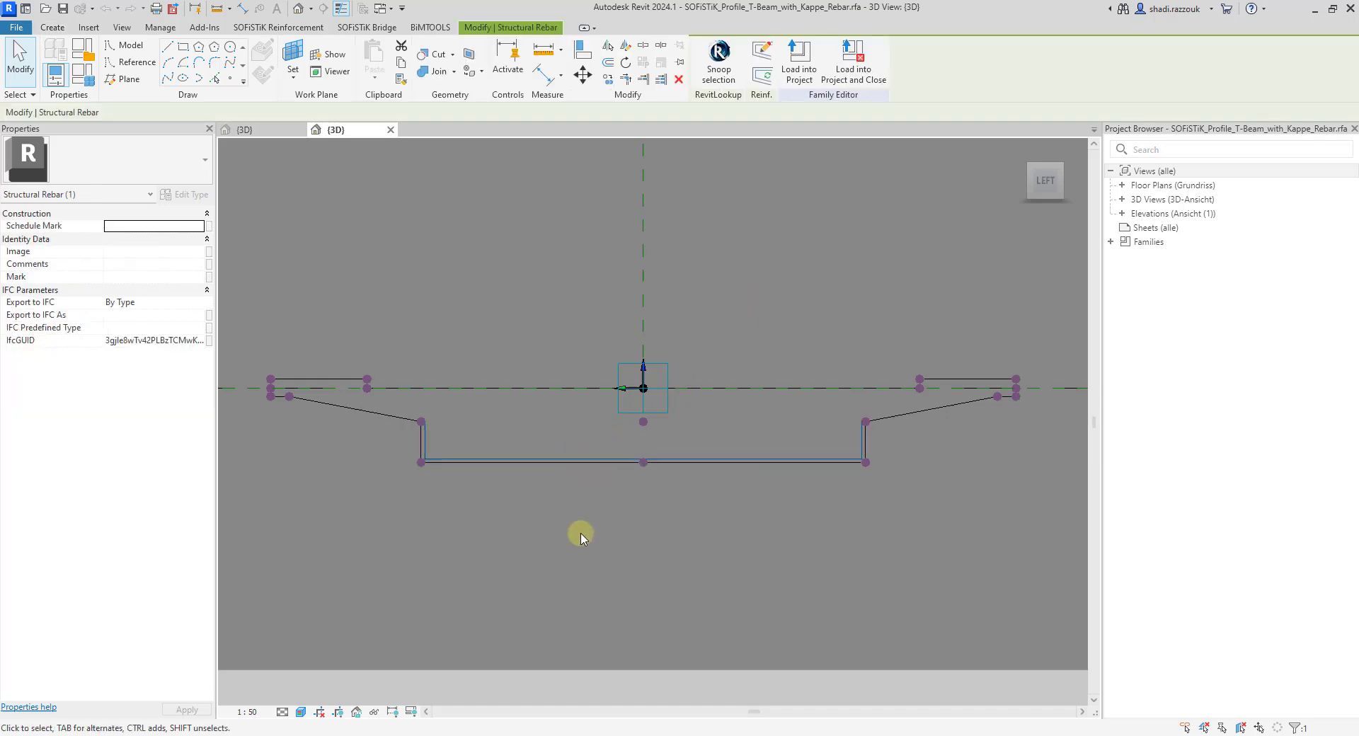
key(Escape)
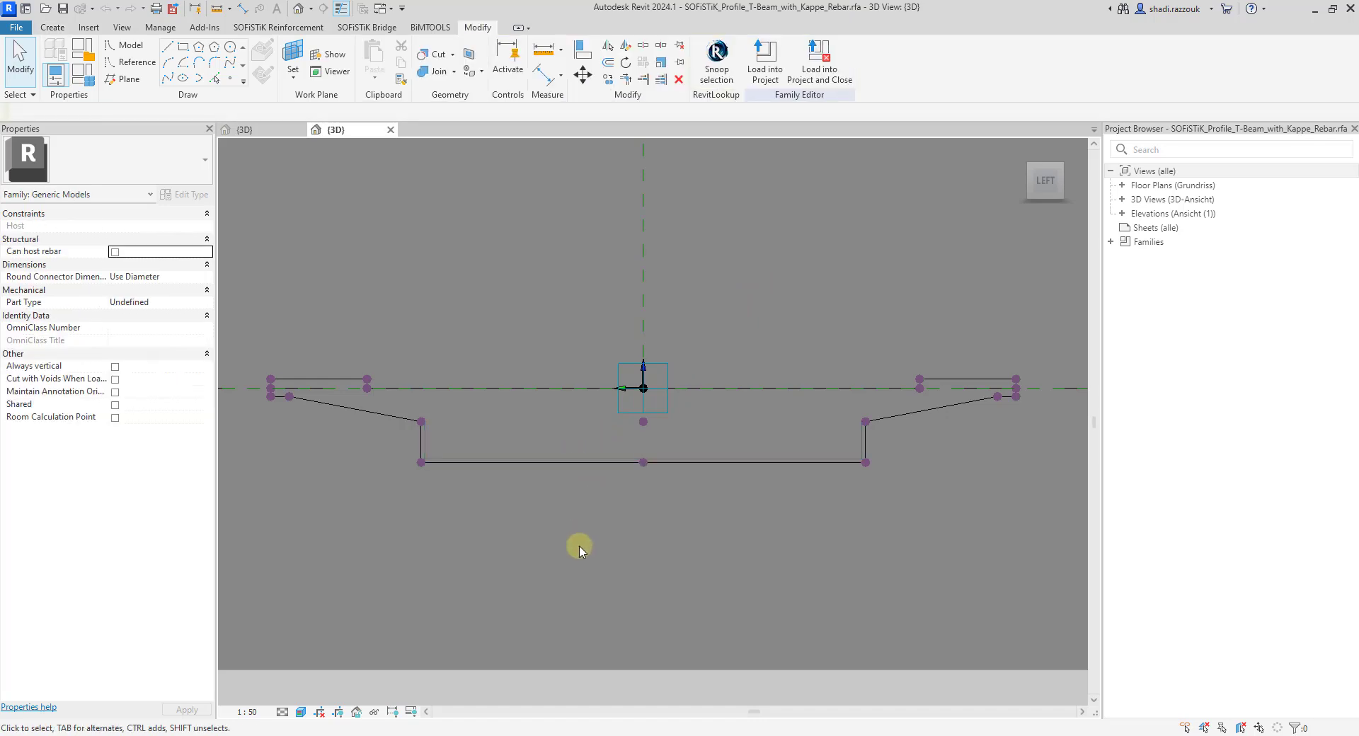
click(83, 79)
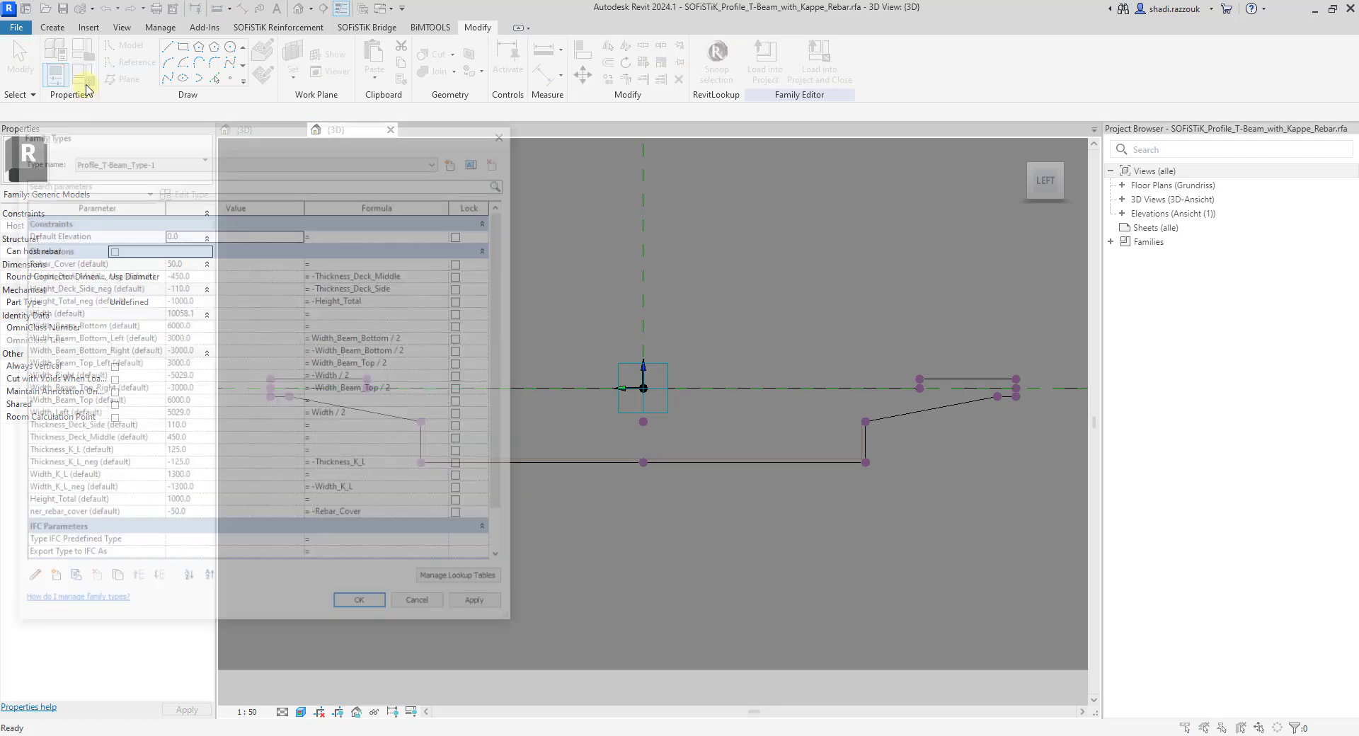
click(118, 260)
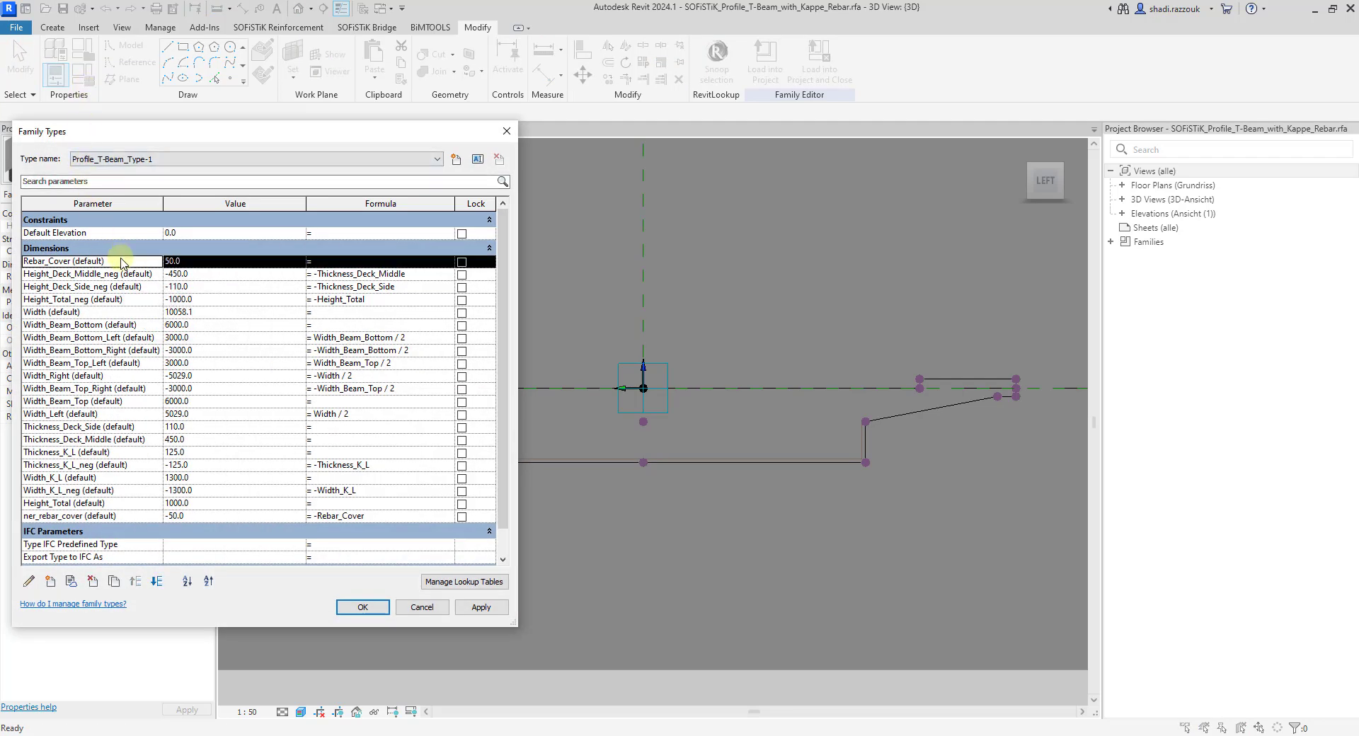
click(29, 581)
key(Return)
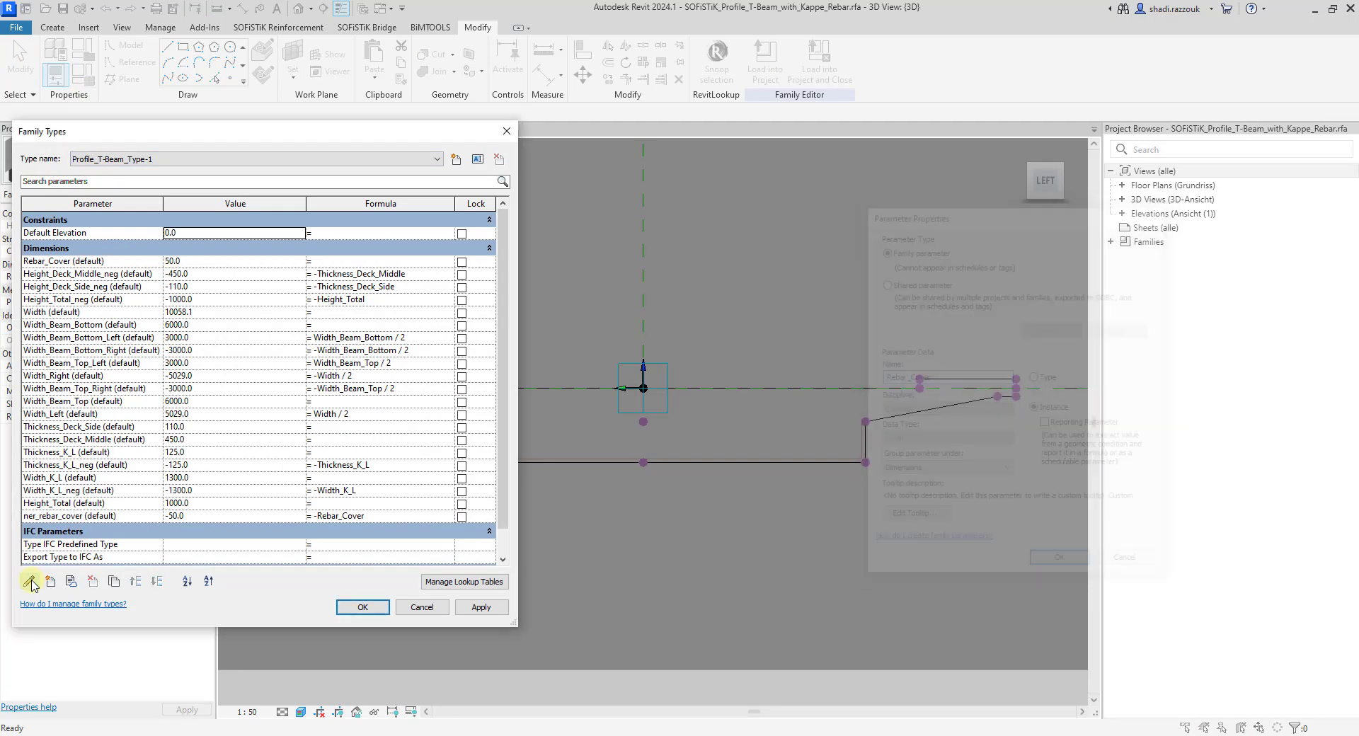
key(Return)
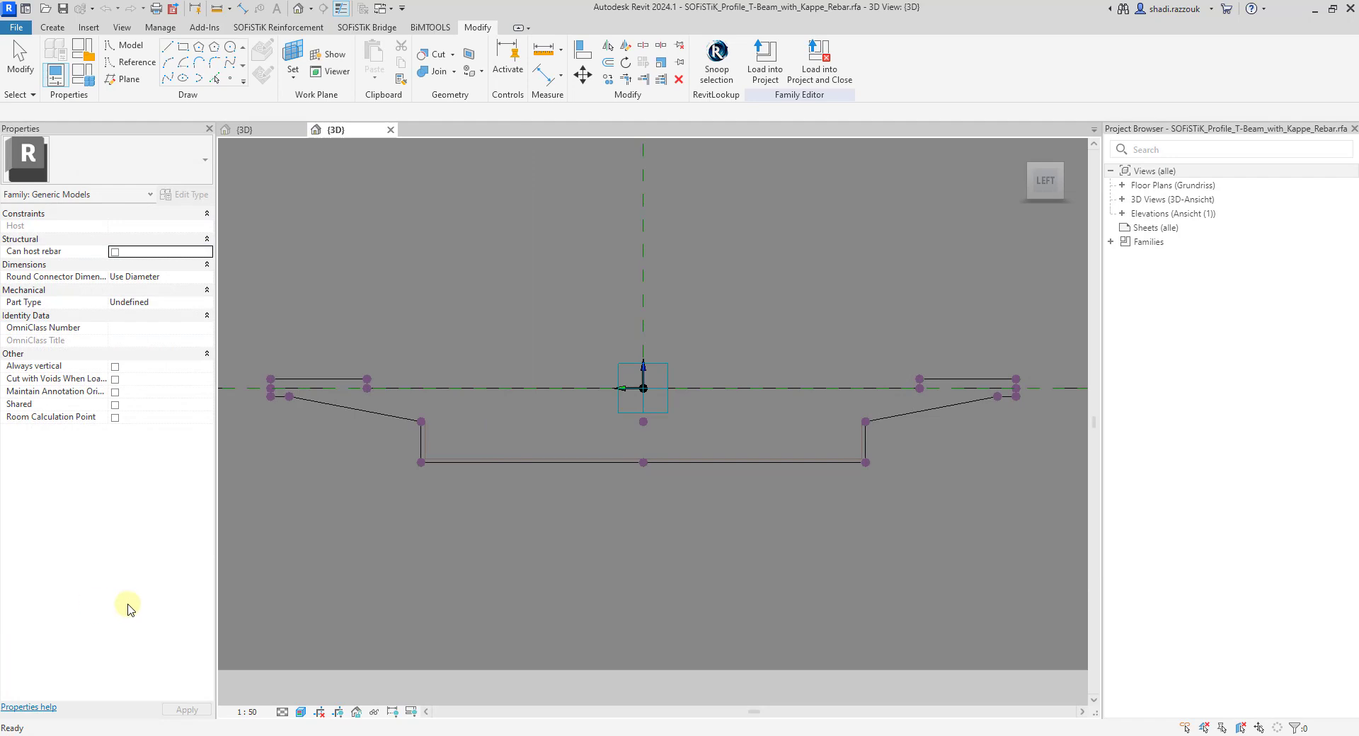
click(284, 136)
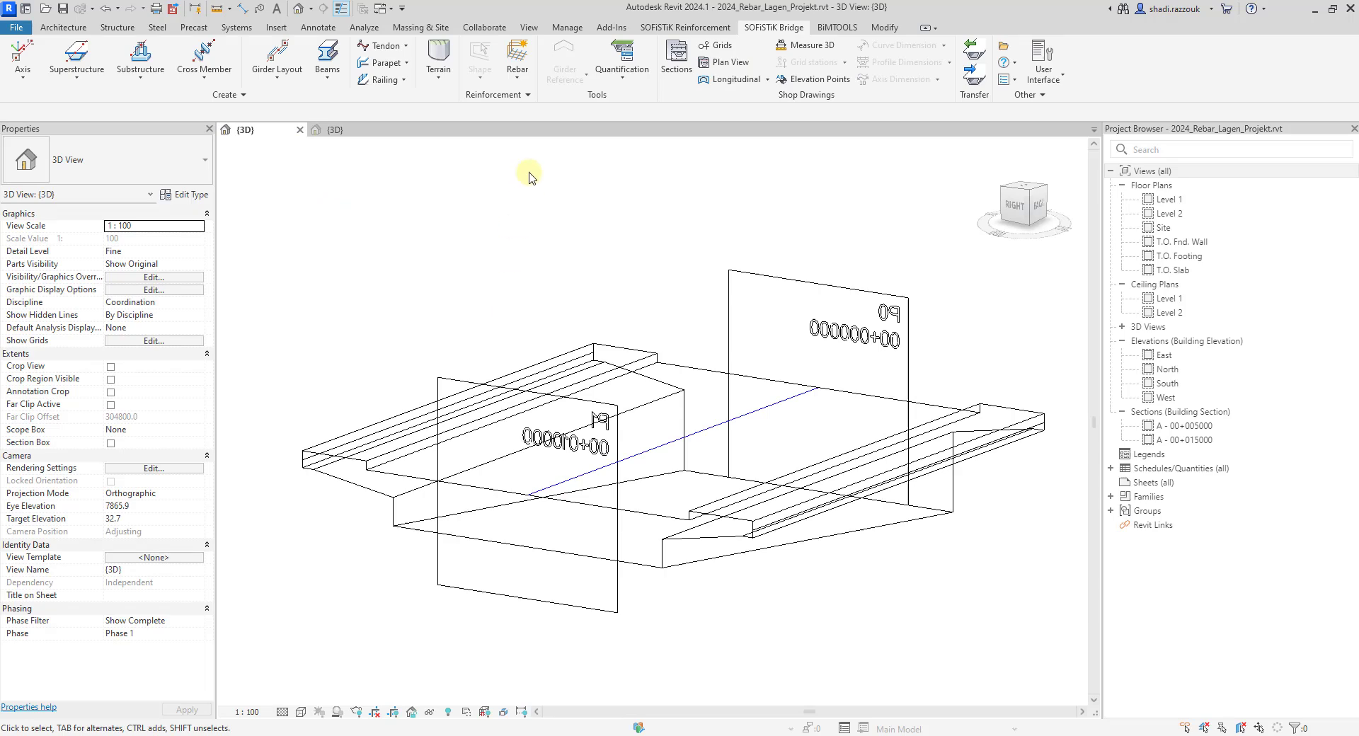
- Start a SOFiSTiK rebar on the blue guide line using T-Beam with Kappe, hosted on Component_6000
click(518, 57)
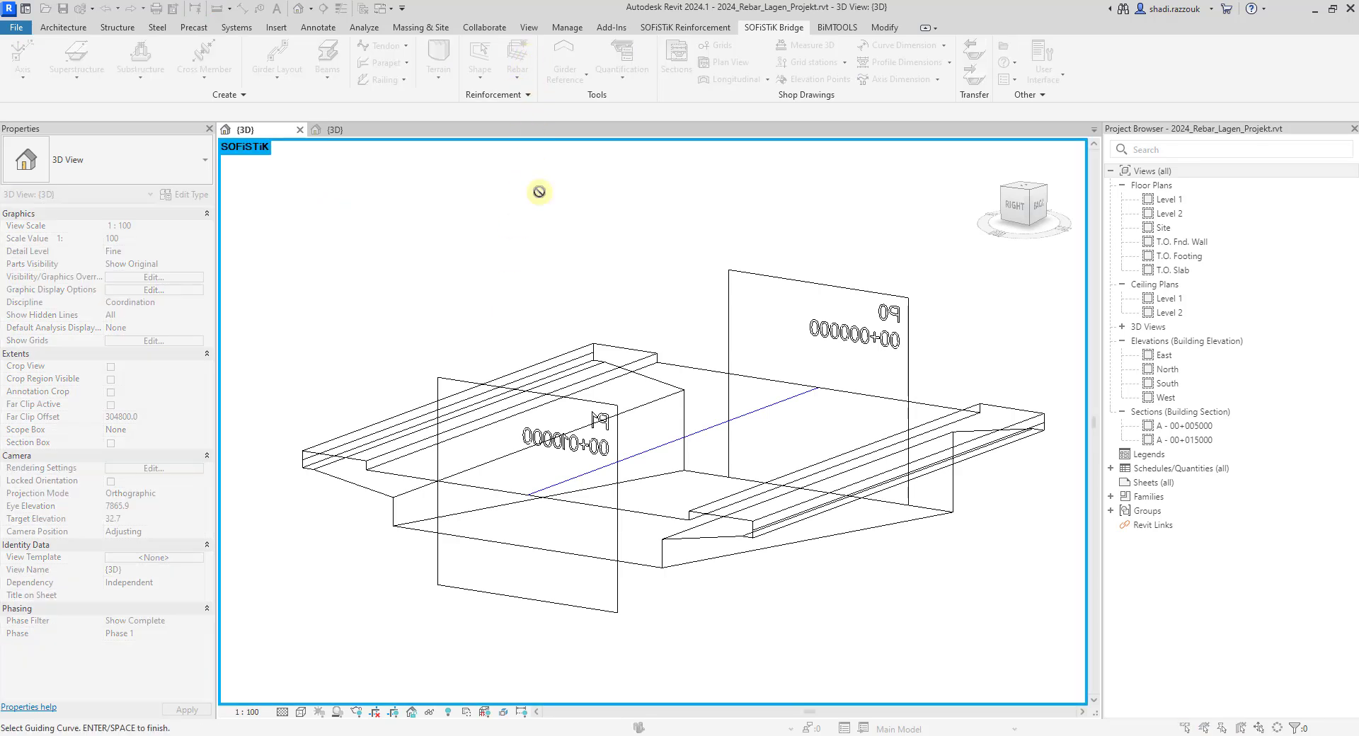
click(661, 442)
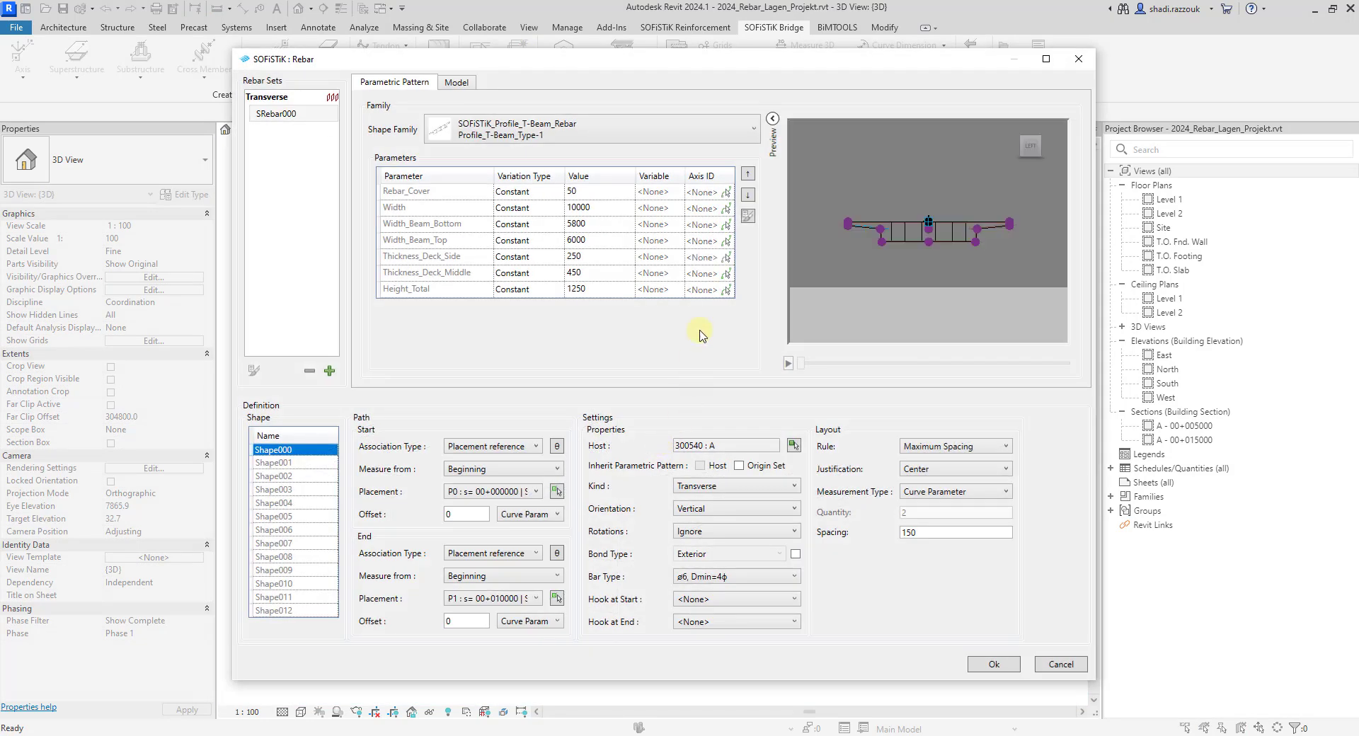
click(736, 134)
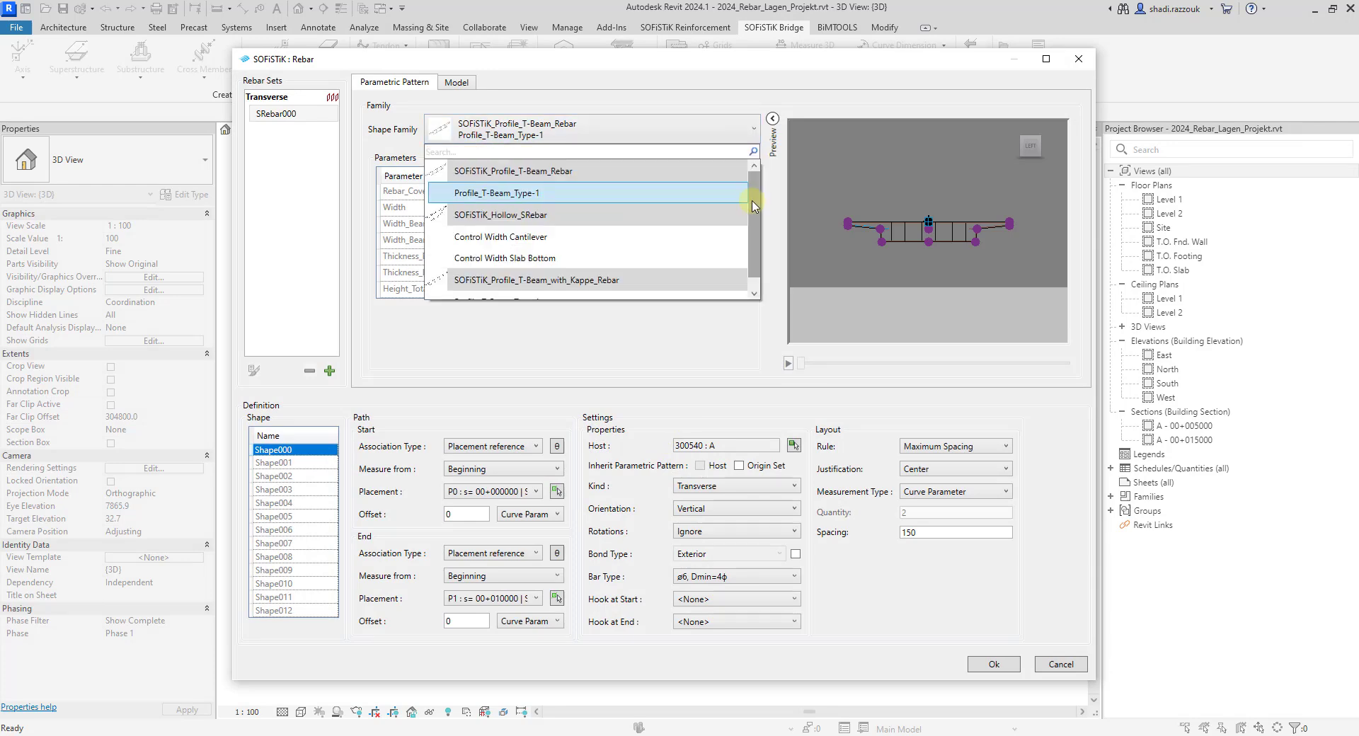
scroll(751, 212, down, 2)
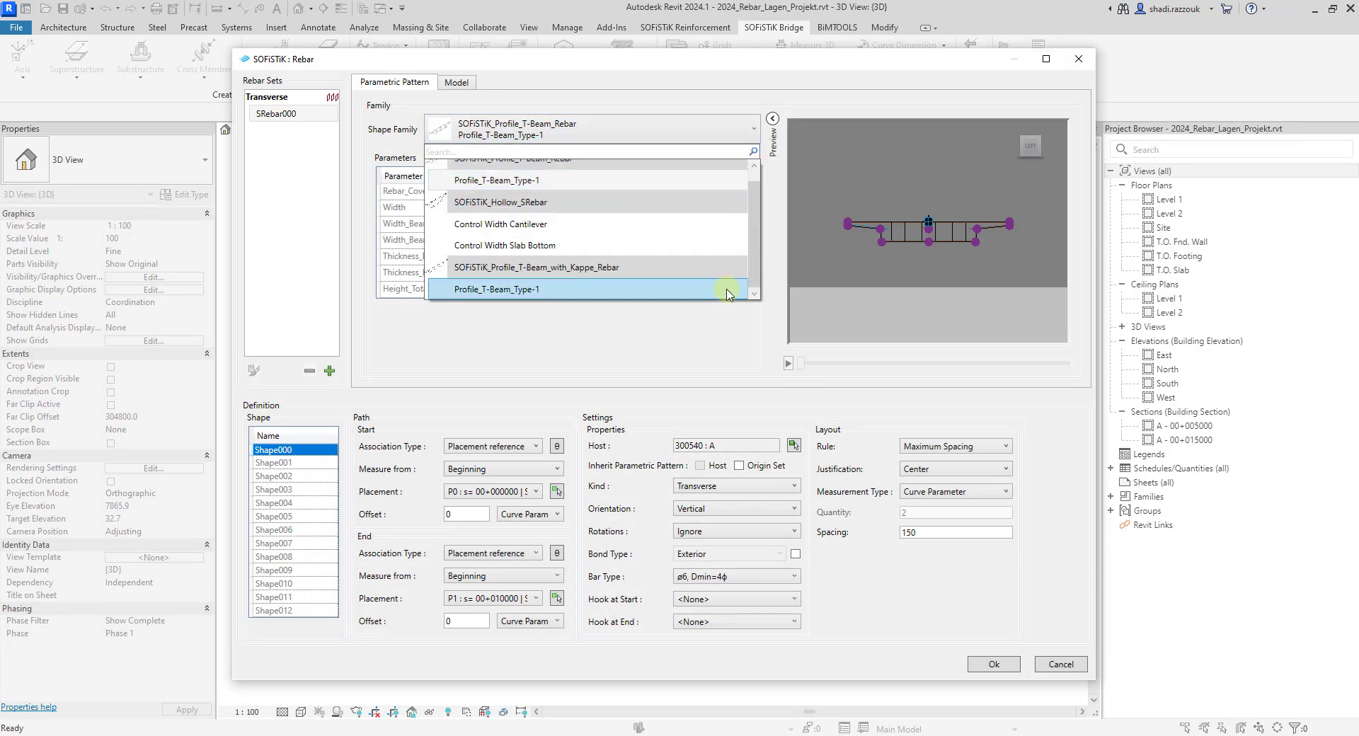
click(727, 290)
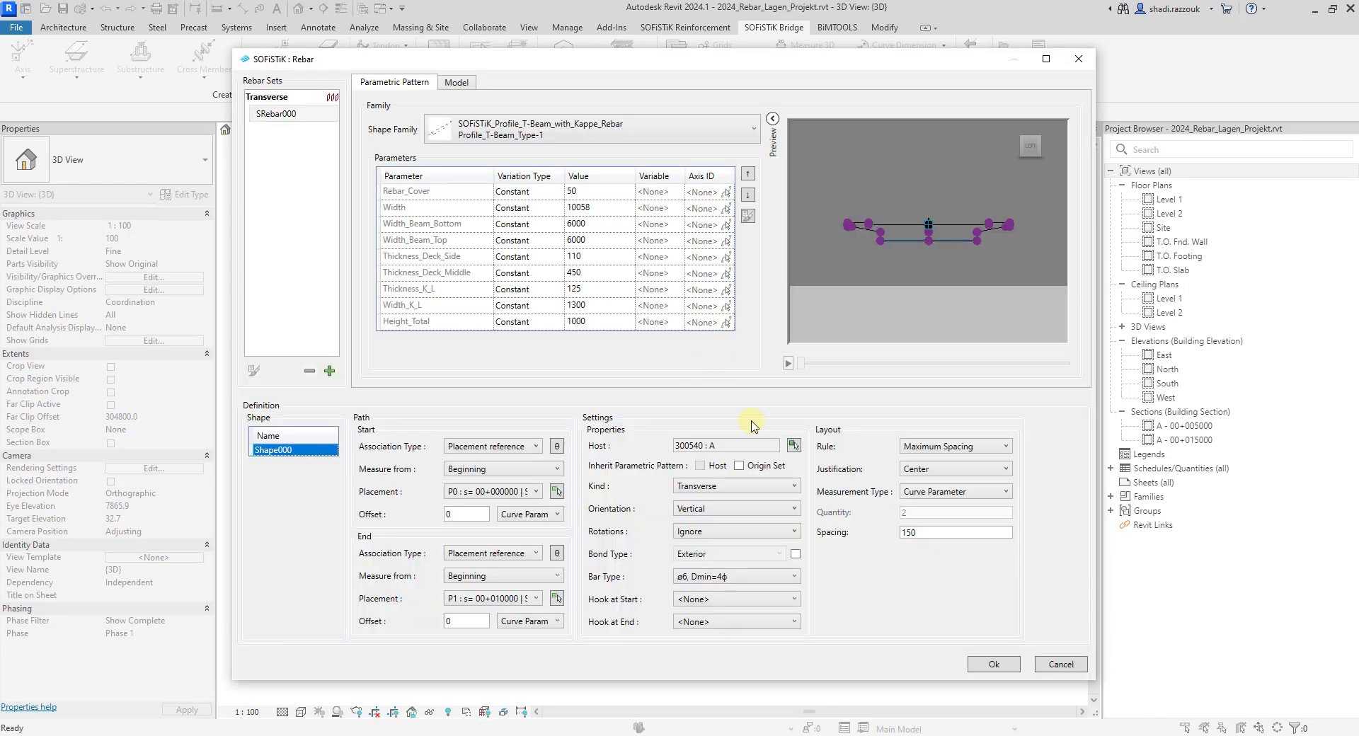
click(794, 445)
click(793, 445)
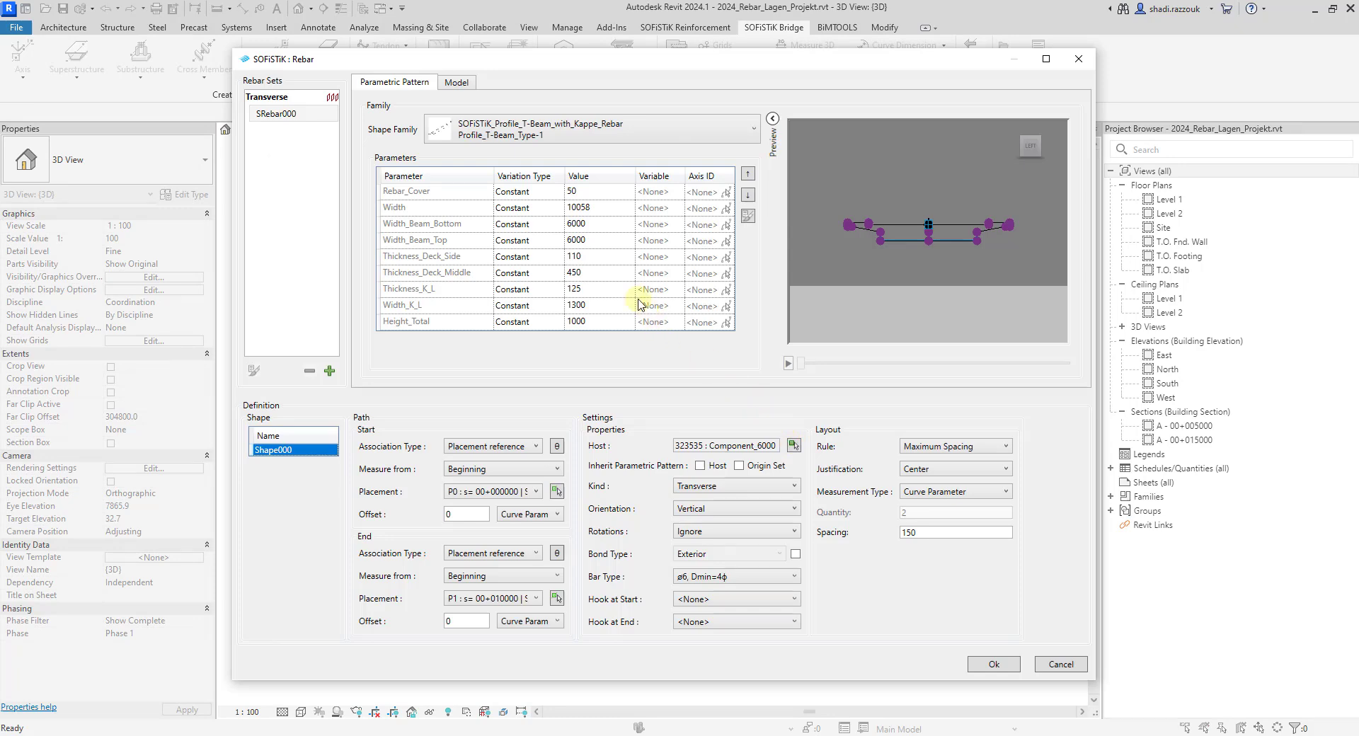
- Make Rebar_Cover a variable parameter driven by Rebar Cover : Common
click(557, 192)
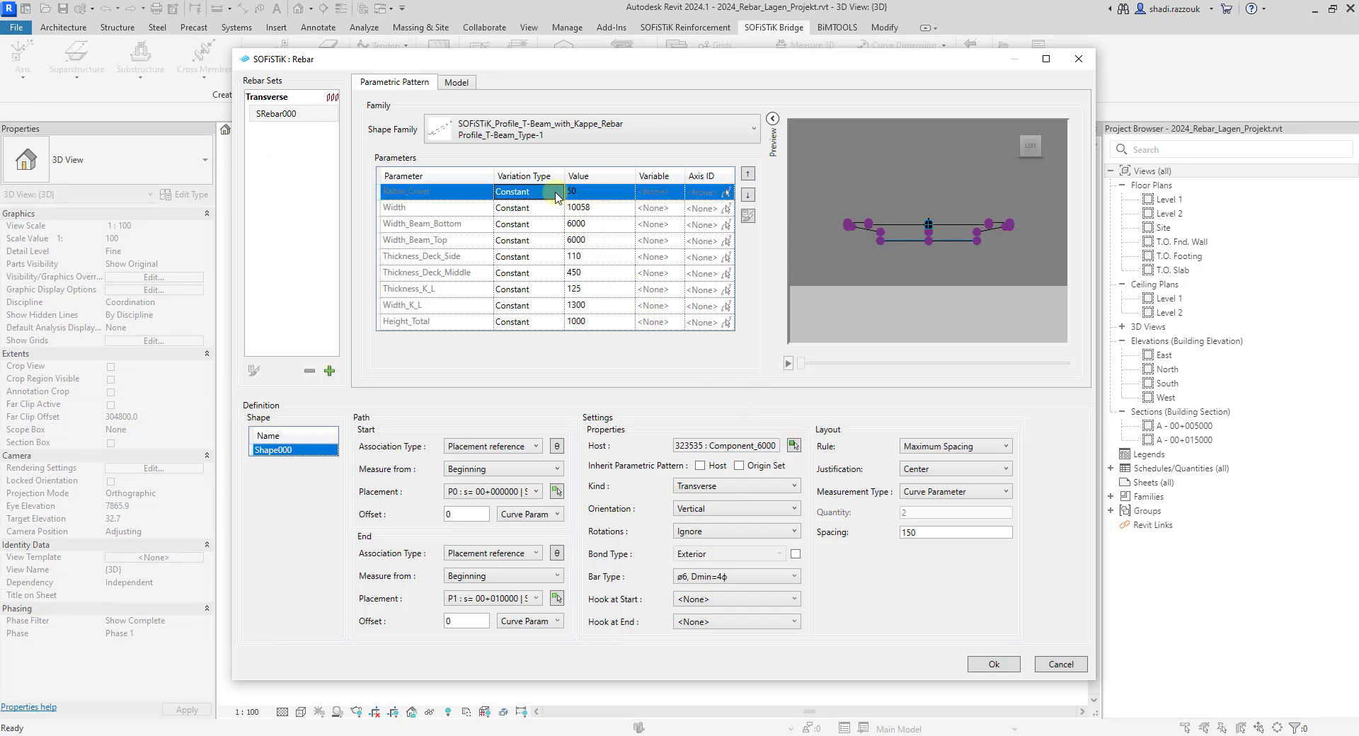
click(557, 192)
click(557, 193)
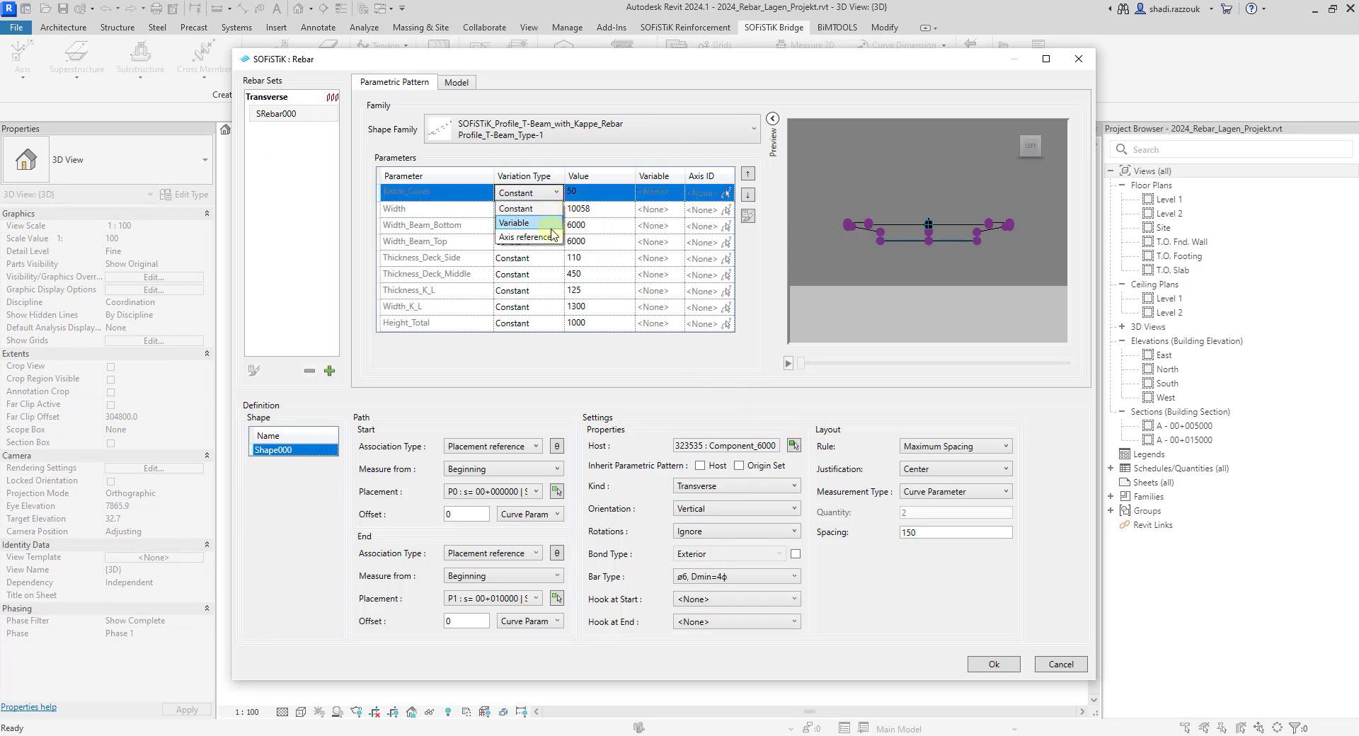
click(524, 223)
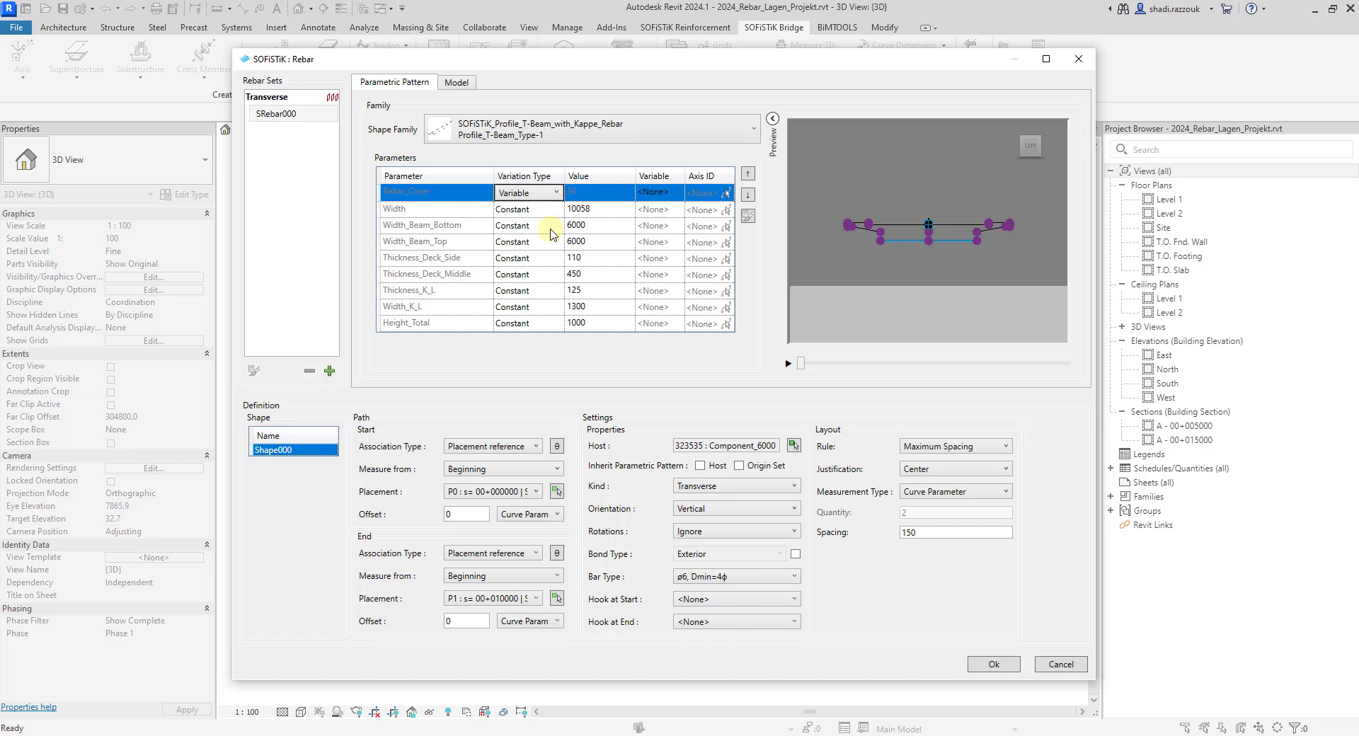
click(655, 194)
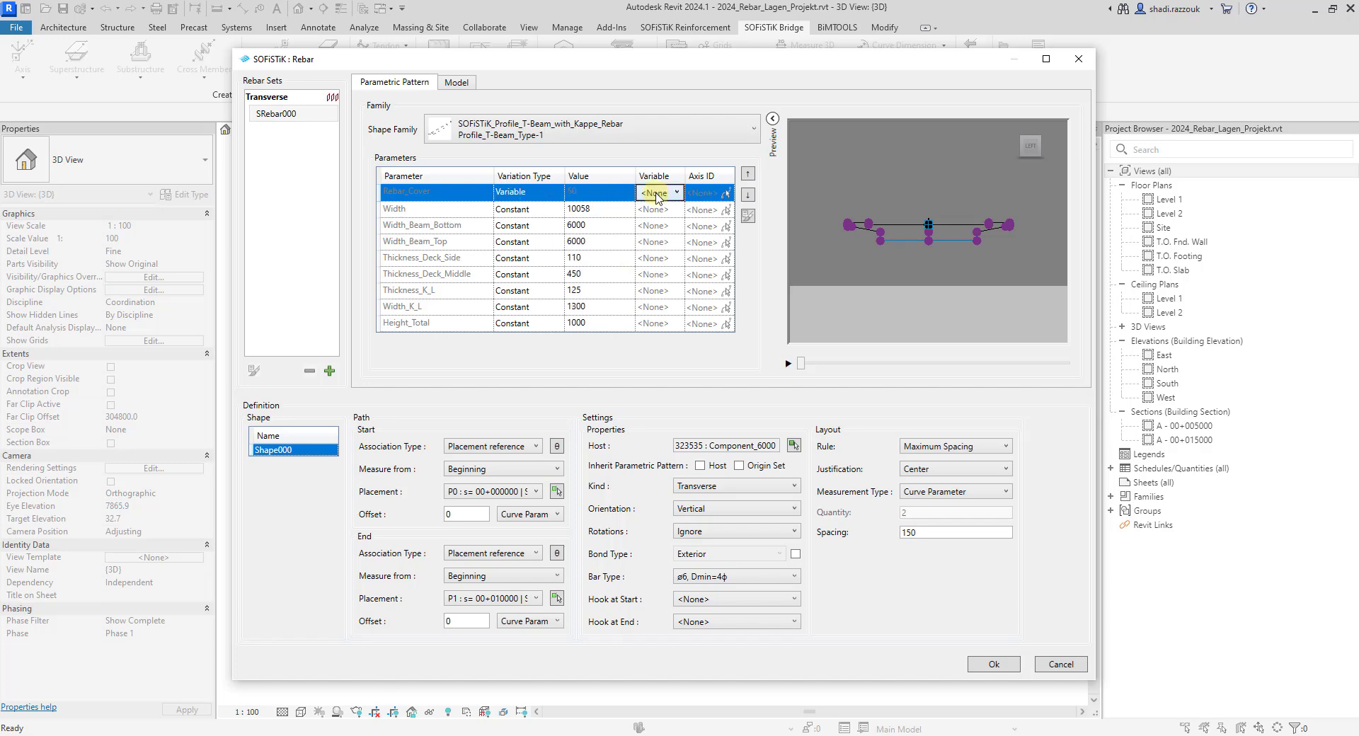
click(657, 193)
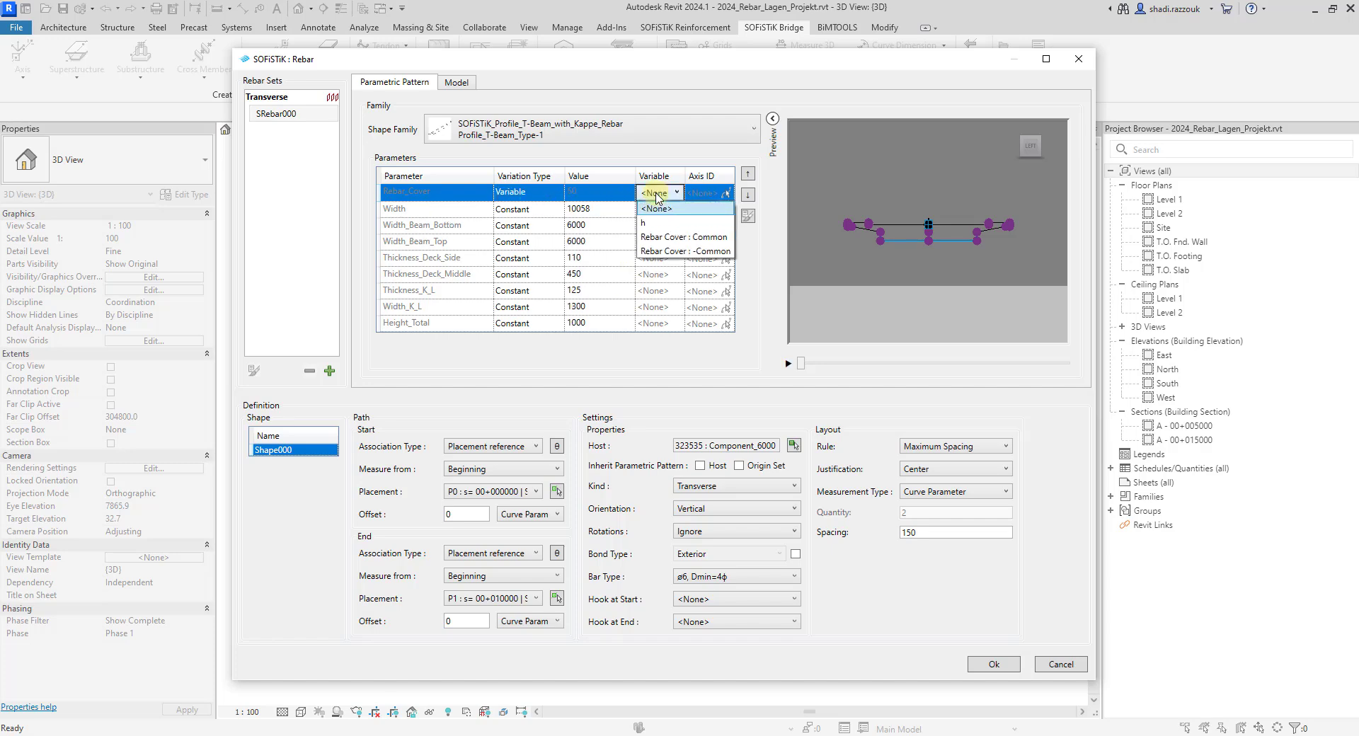
click(678, 244)
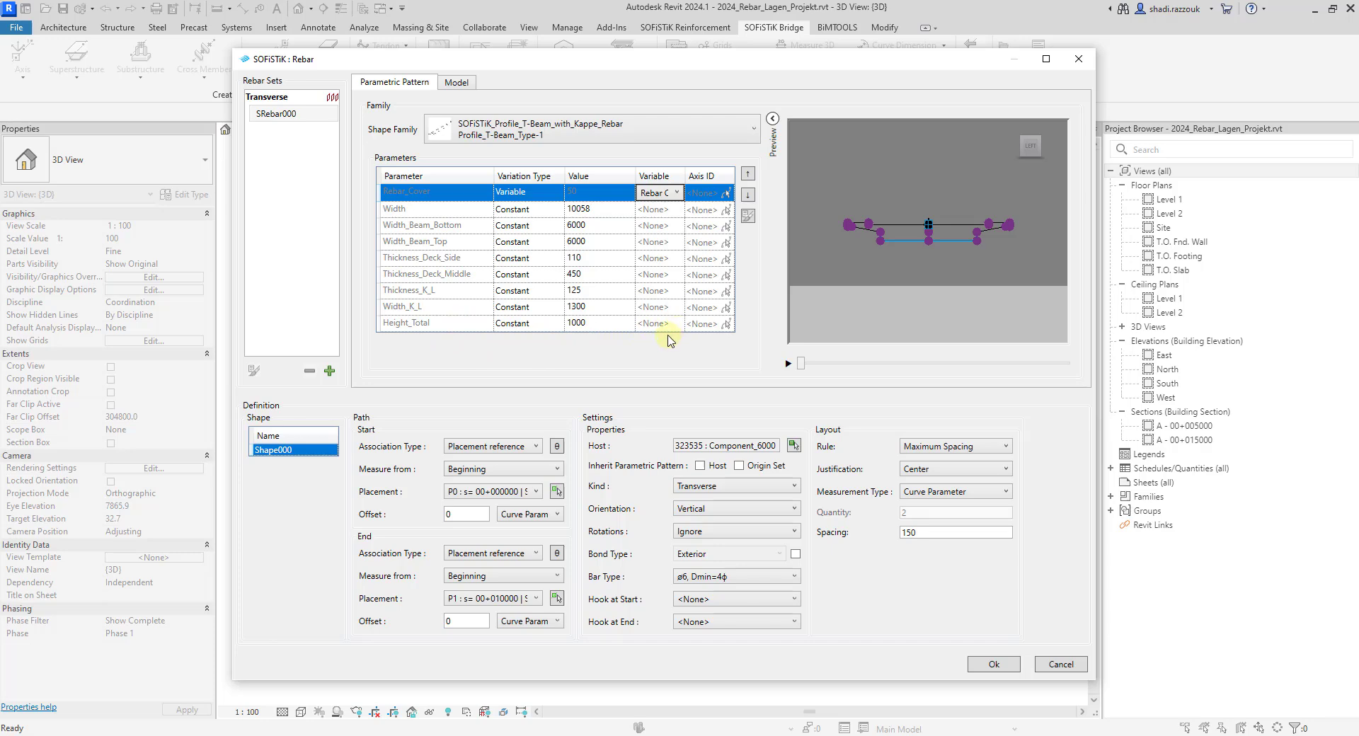
- Inherit the host's parametric pattern and use ø20, Dmin=7ϕ bars
click(705, 468)
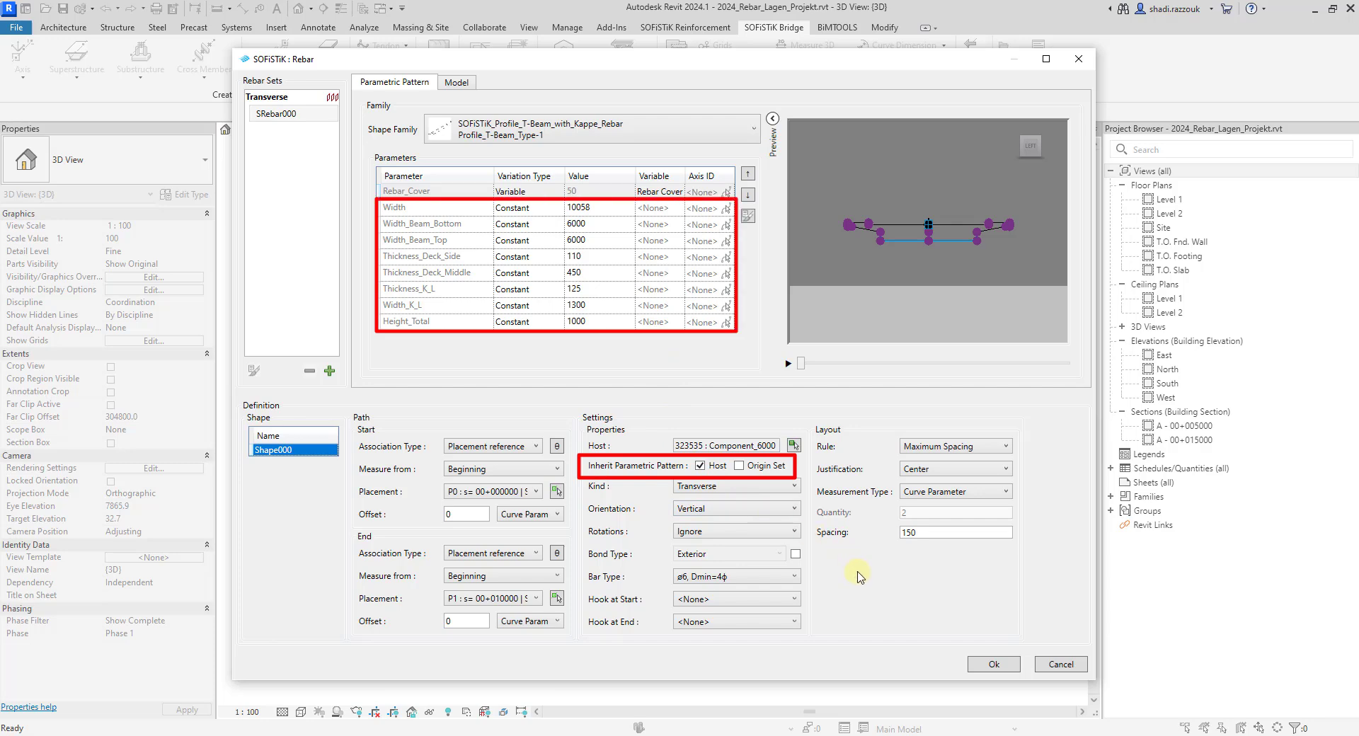
click(791, 576)
scroll(750, 637, down, 3)
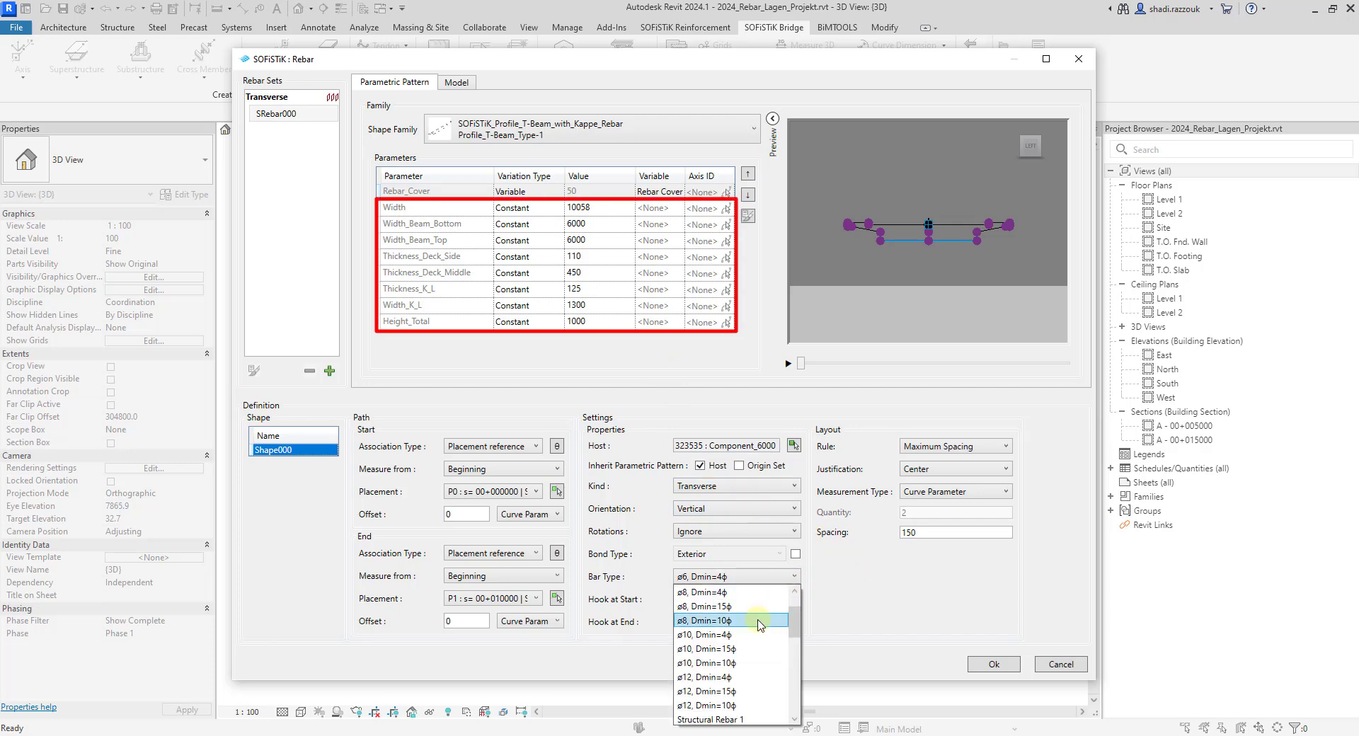
scroll(740, 658, down, 2)
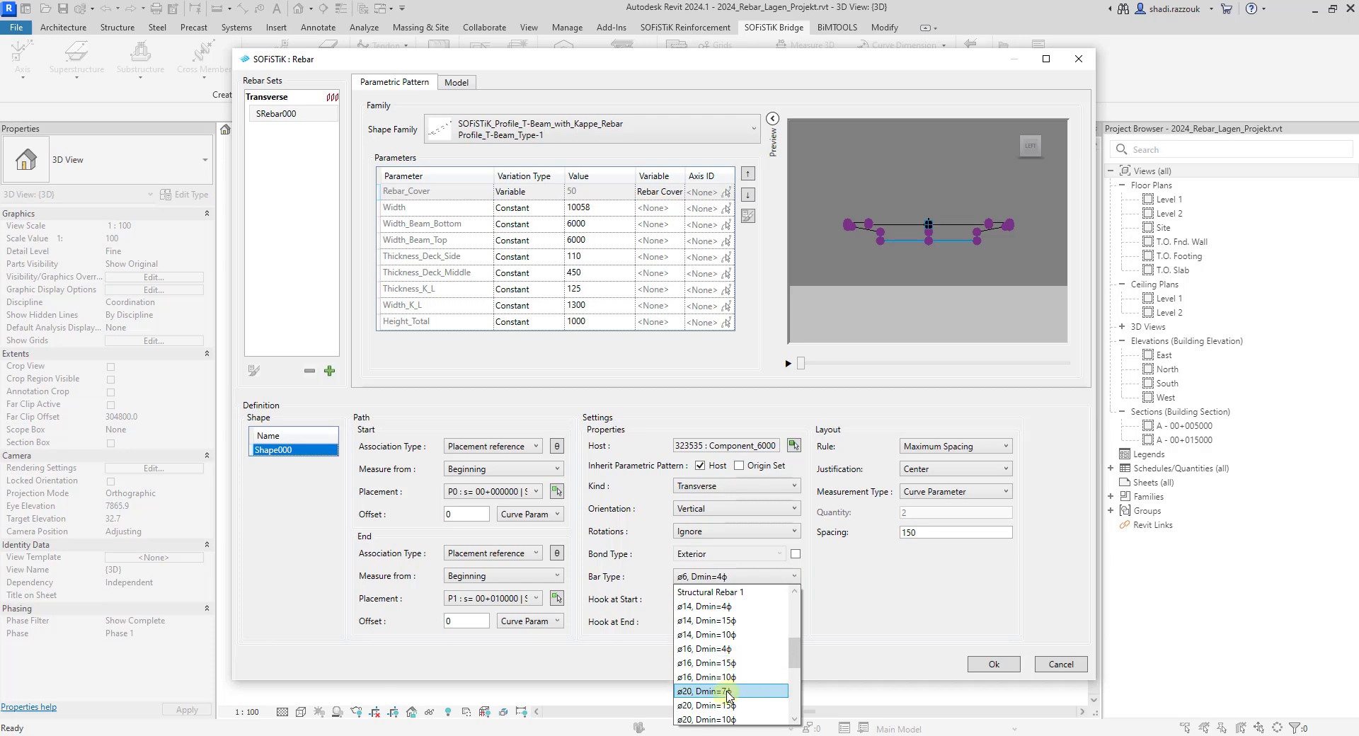
click(729, 700)
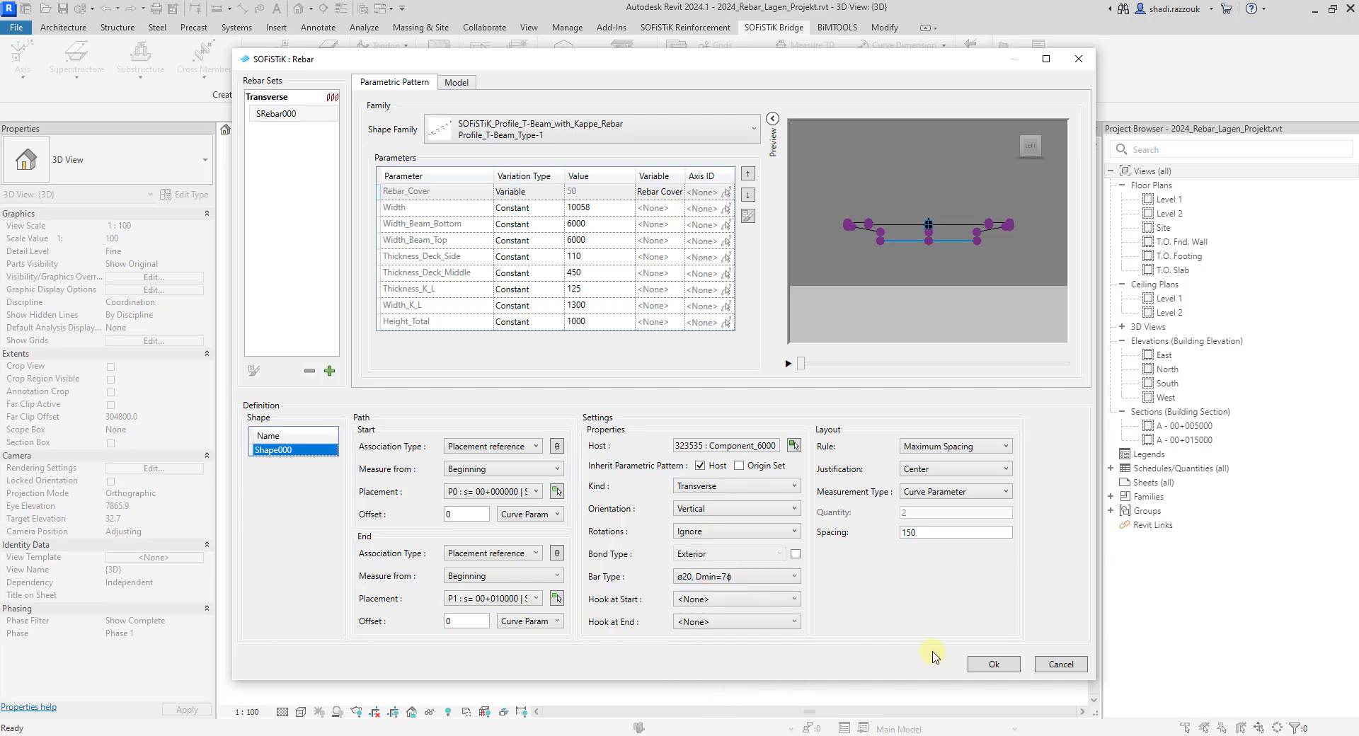
- Finish the transverse deck set and give Component_6000 Rebar Cover 1 <75 mm>
click(995, 664)
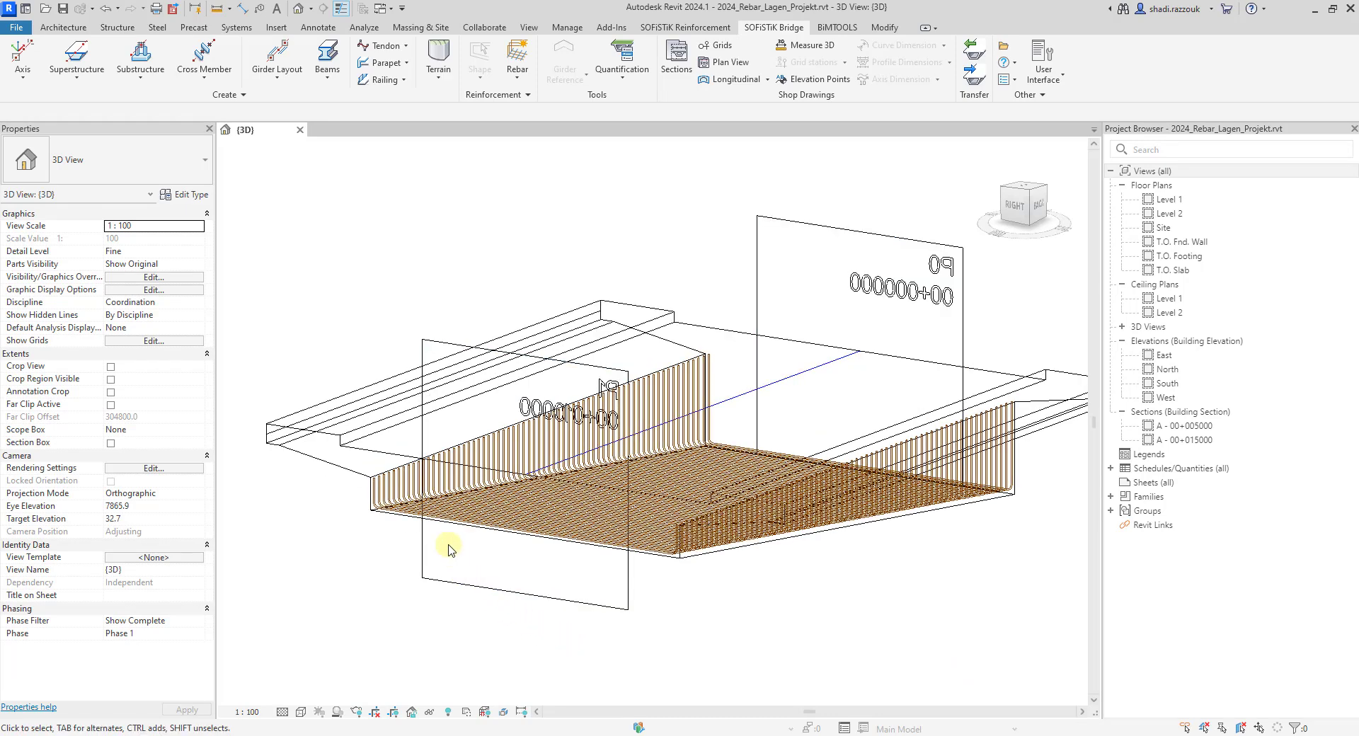
click(399, 449)
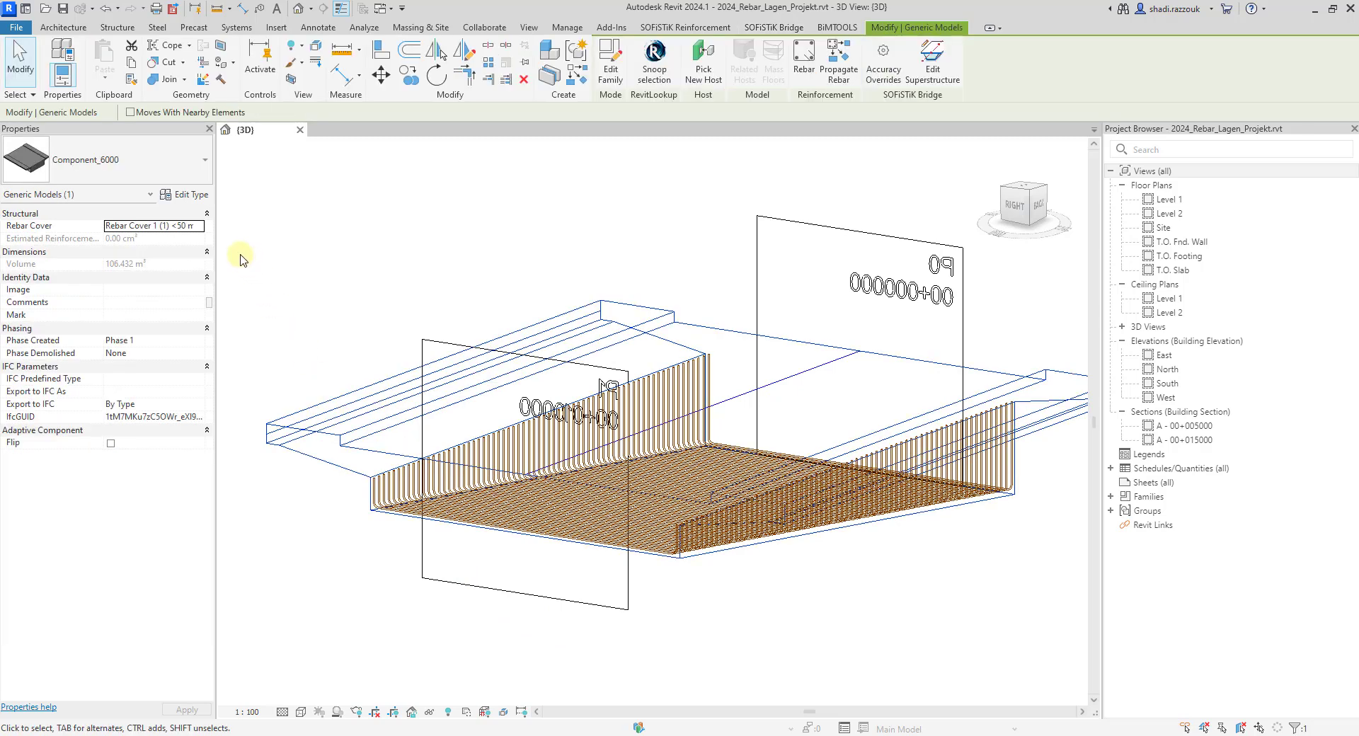
click(201, 227)
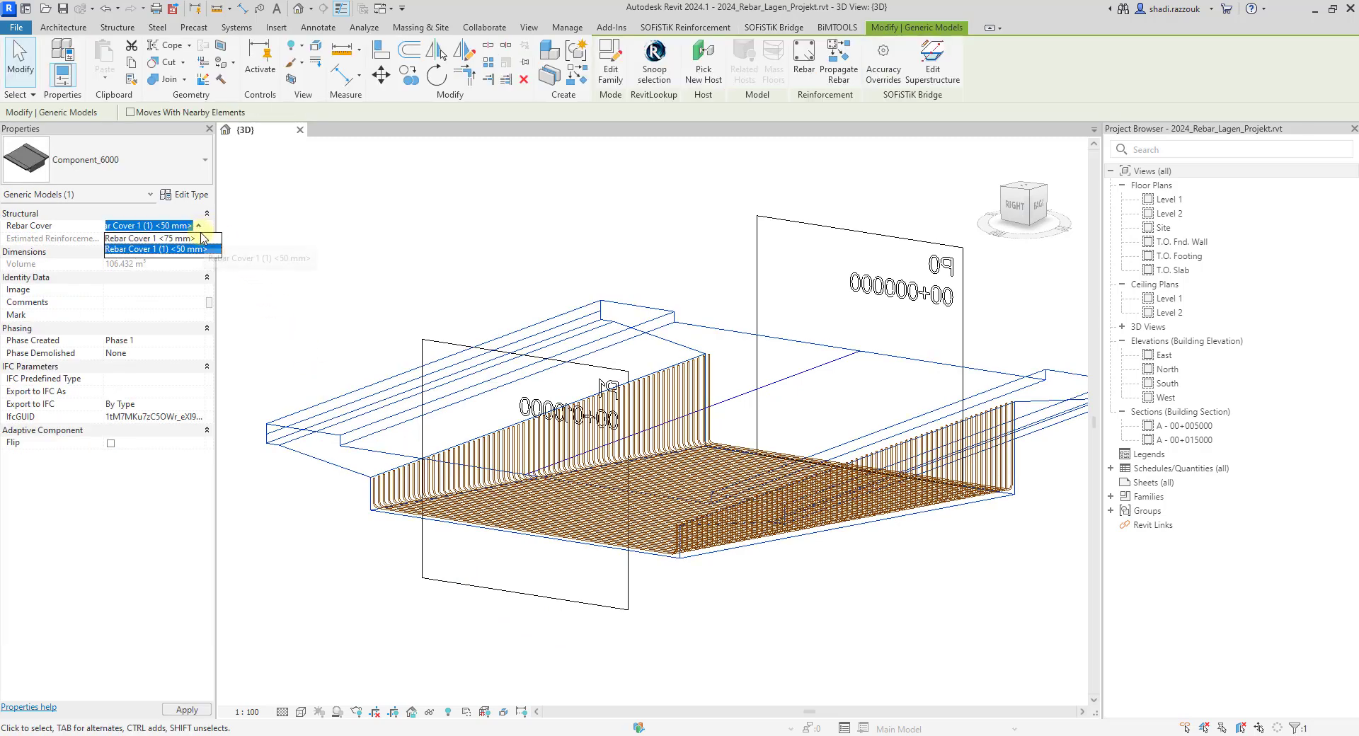
click(199, 239)
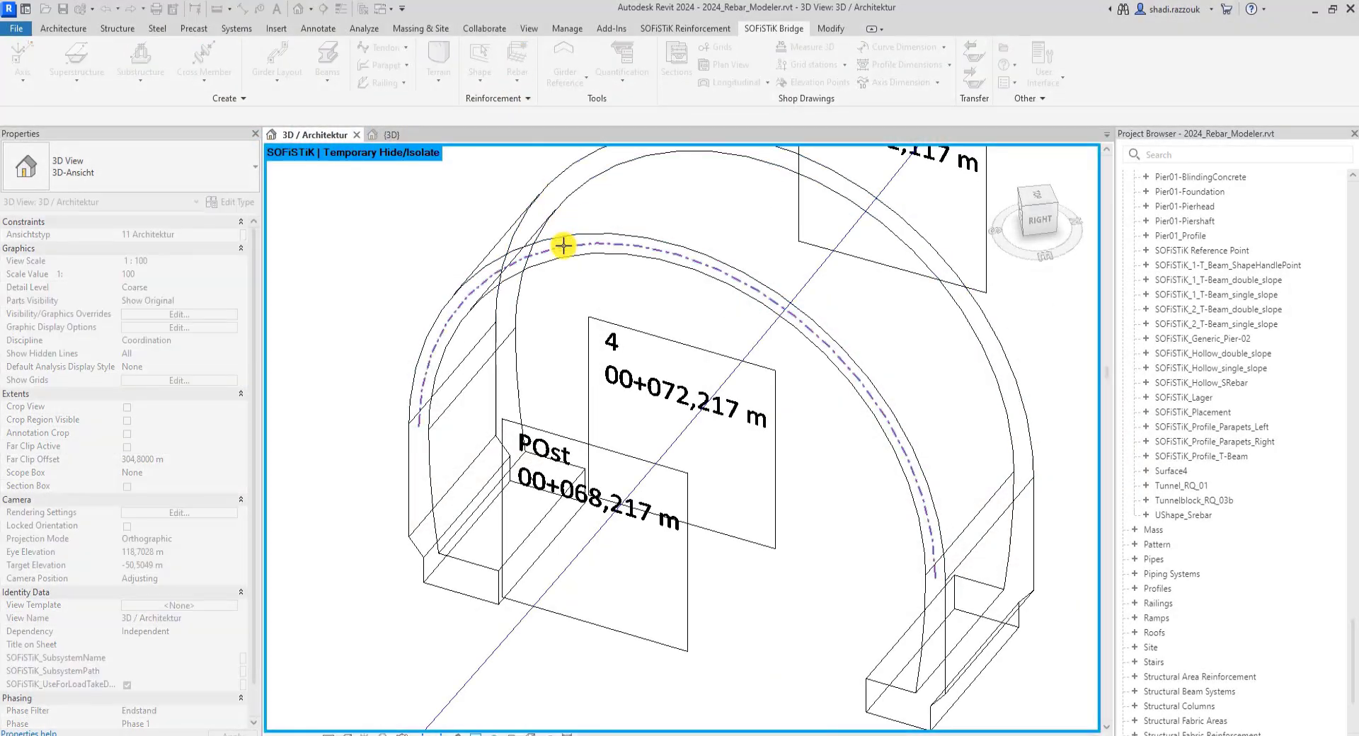
- Use the dashed tunnel arc as guiding curve with the UShape_Srebar Type 1 shape family
click(564, 245)
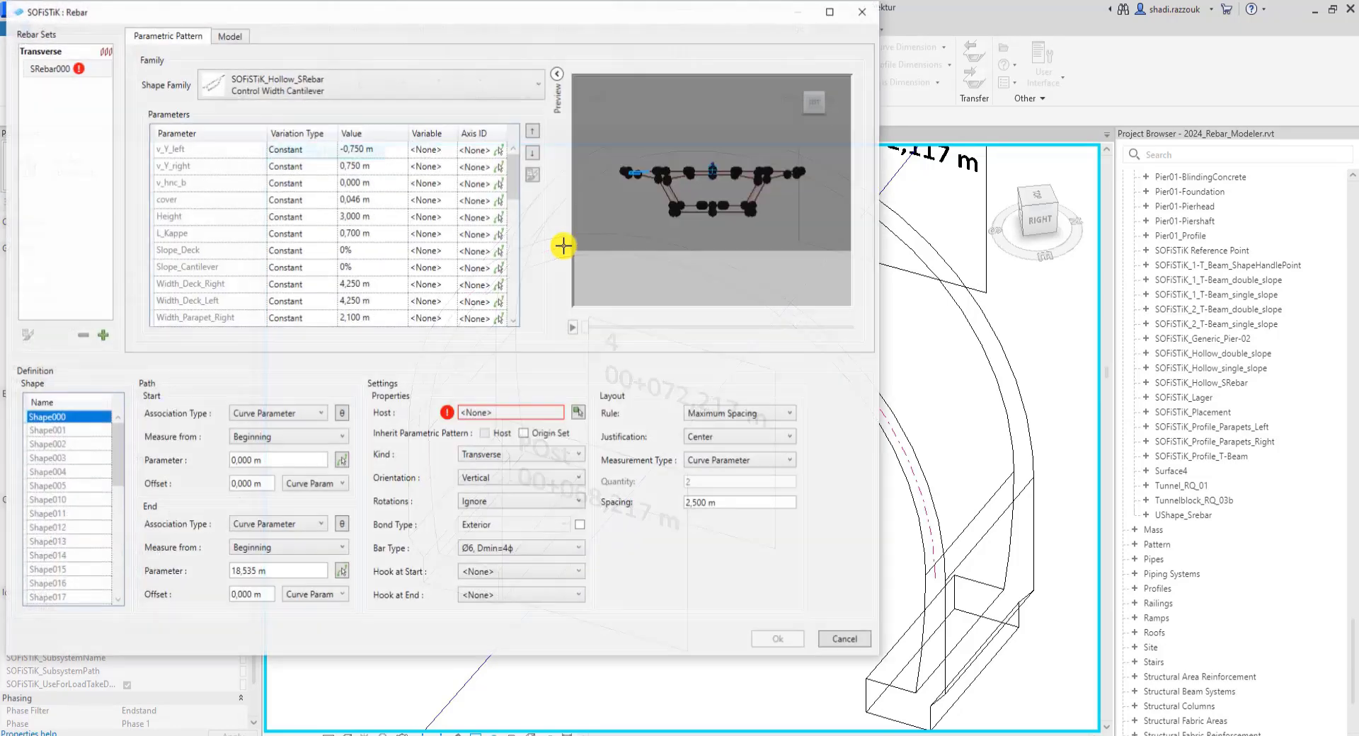
click(536, 97)
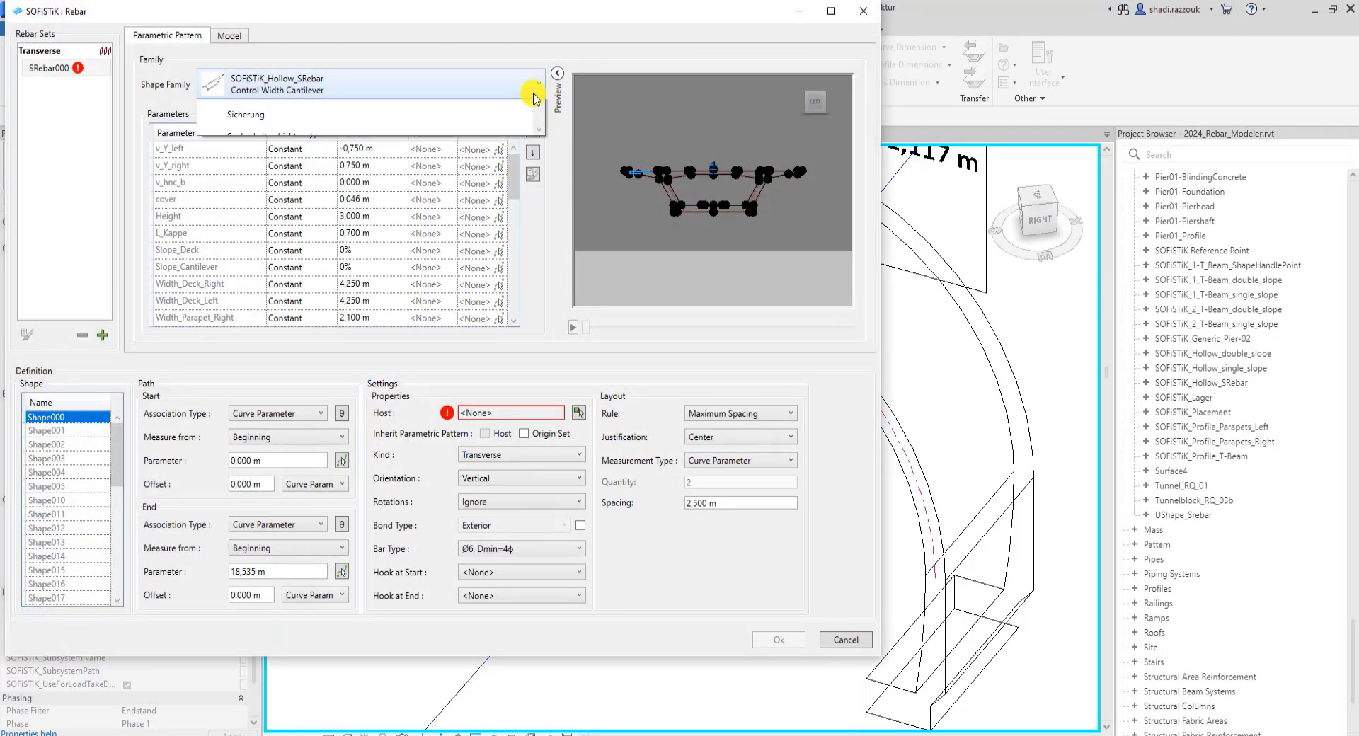
scroll(538, 212, down, 5)
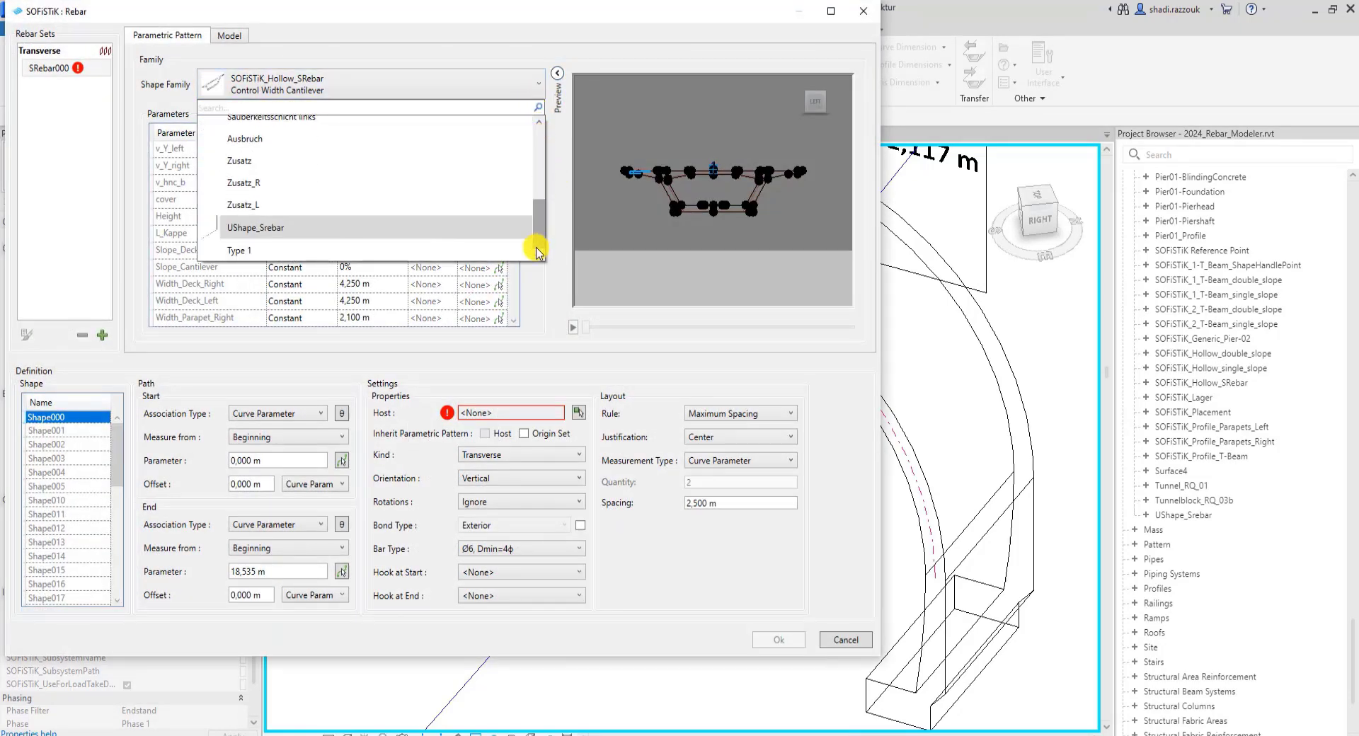
click(496, 251)
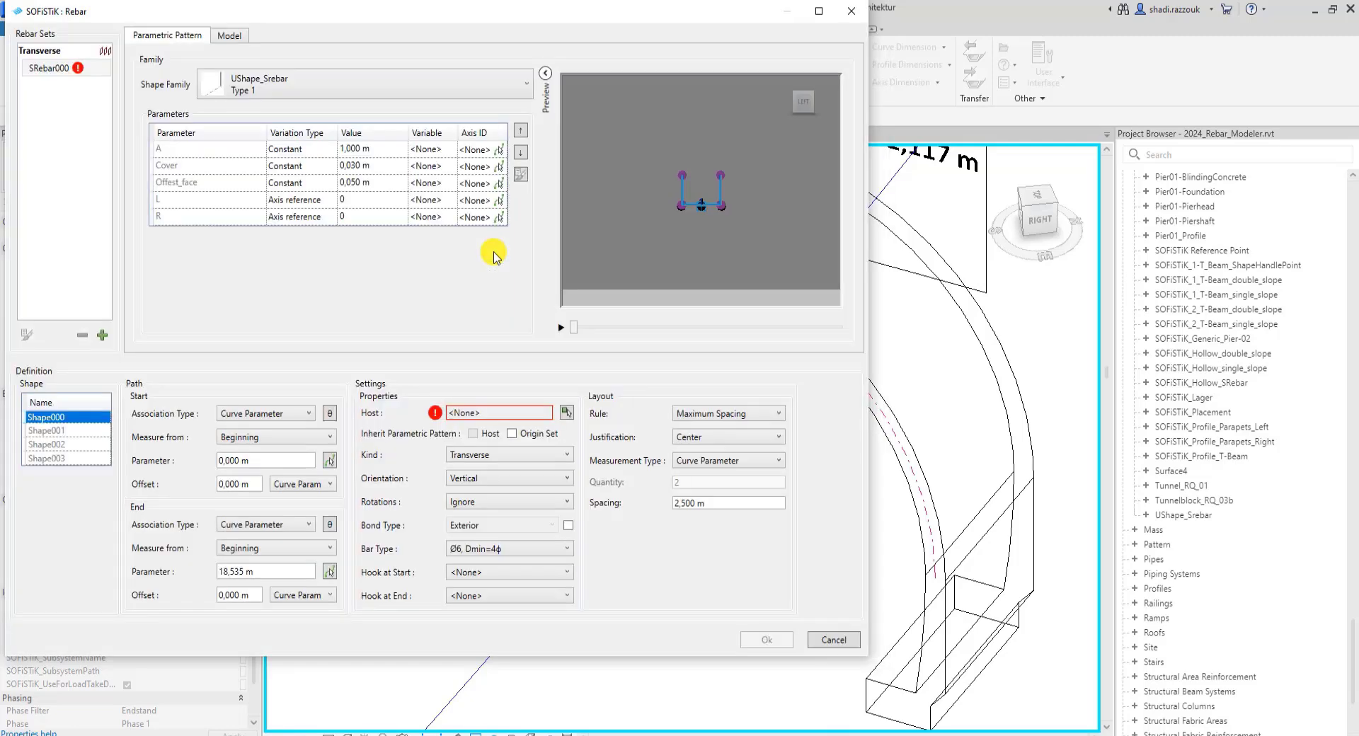
- Host the set on tunnel component 2721265 with bars Orthogonal to Axis
click(566, 413)
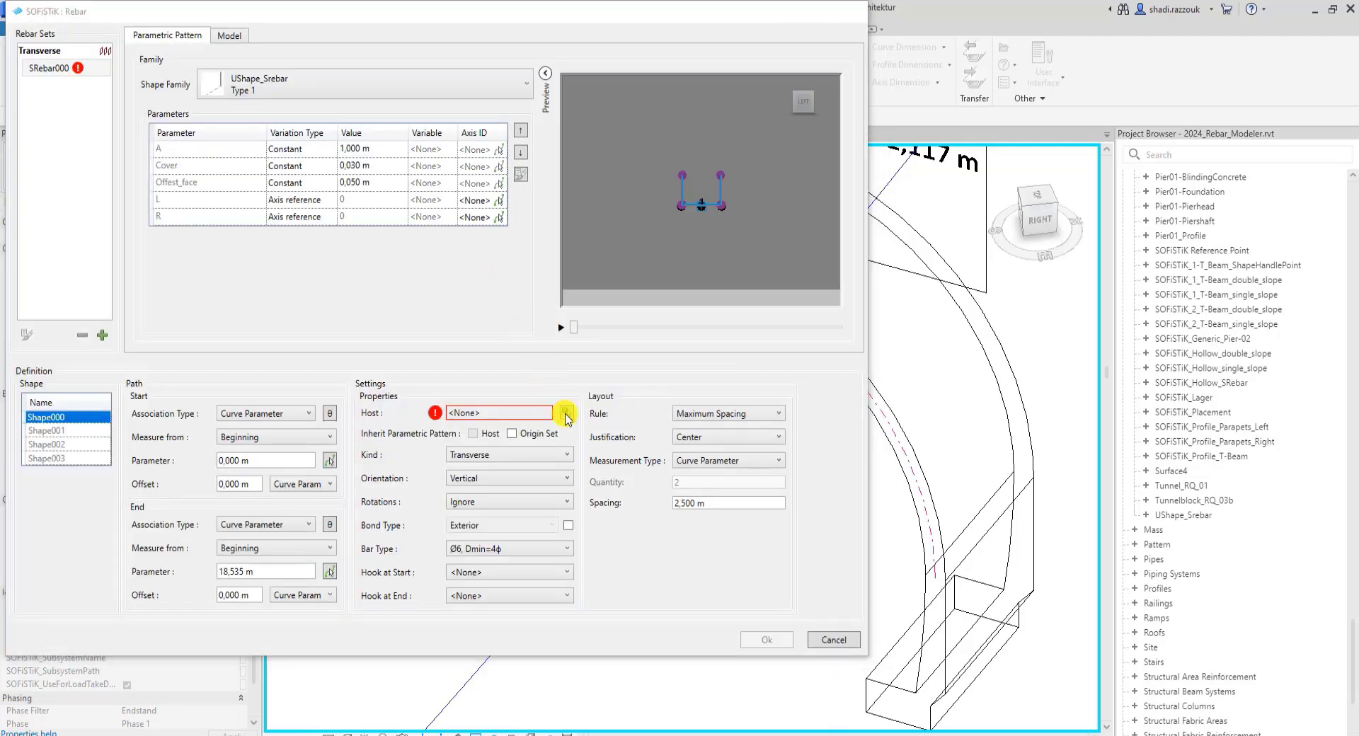
click(664, 225)
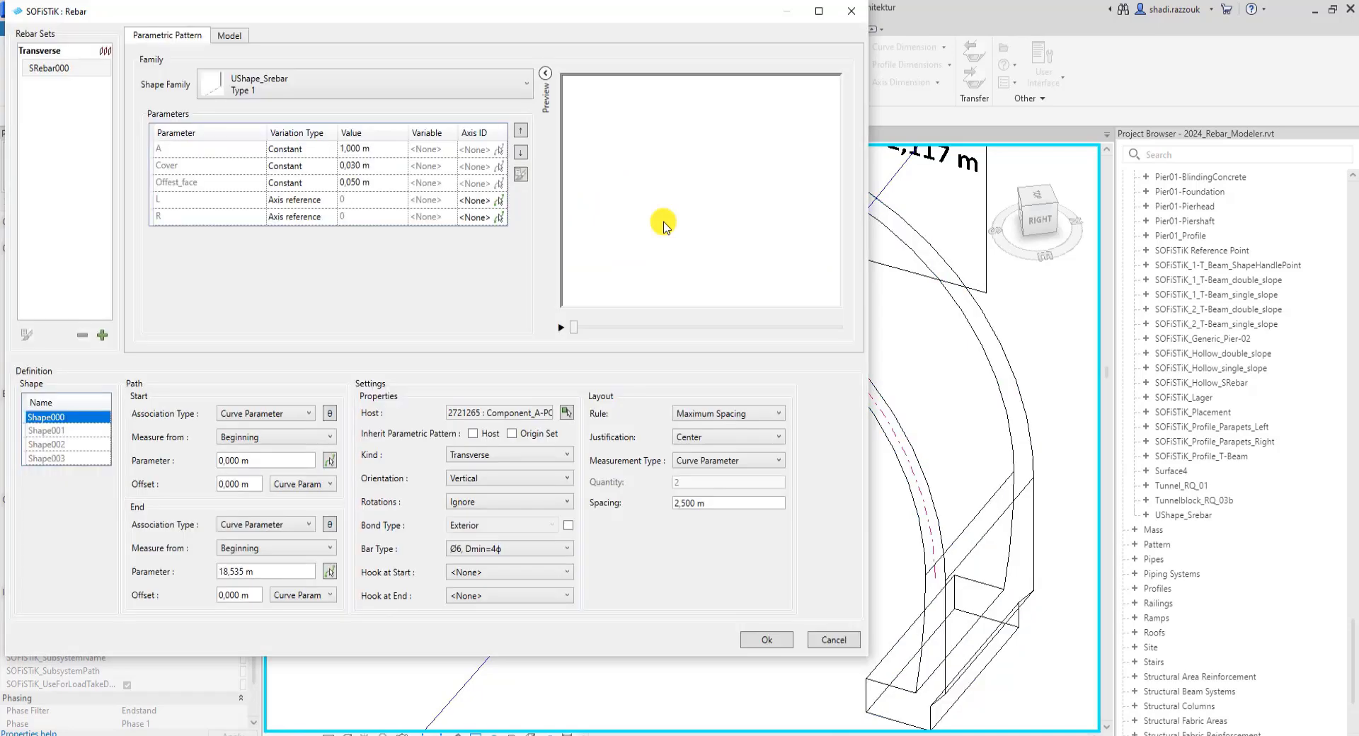
click(532, 482)
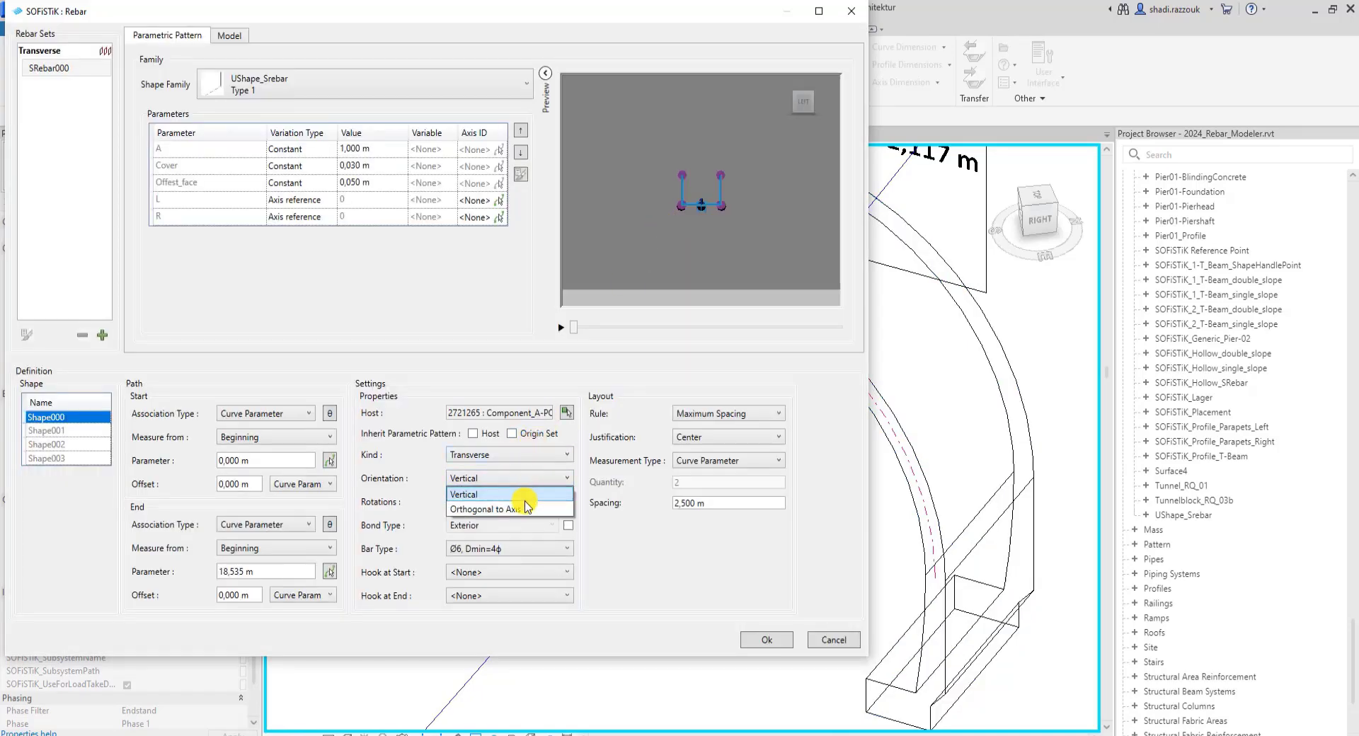
click(527, 507)
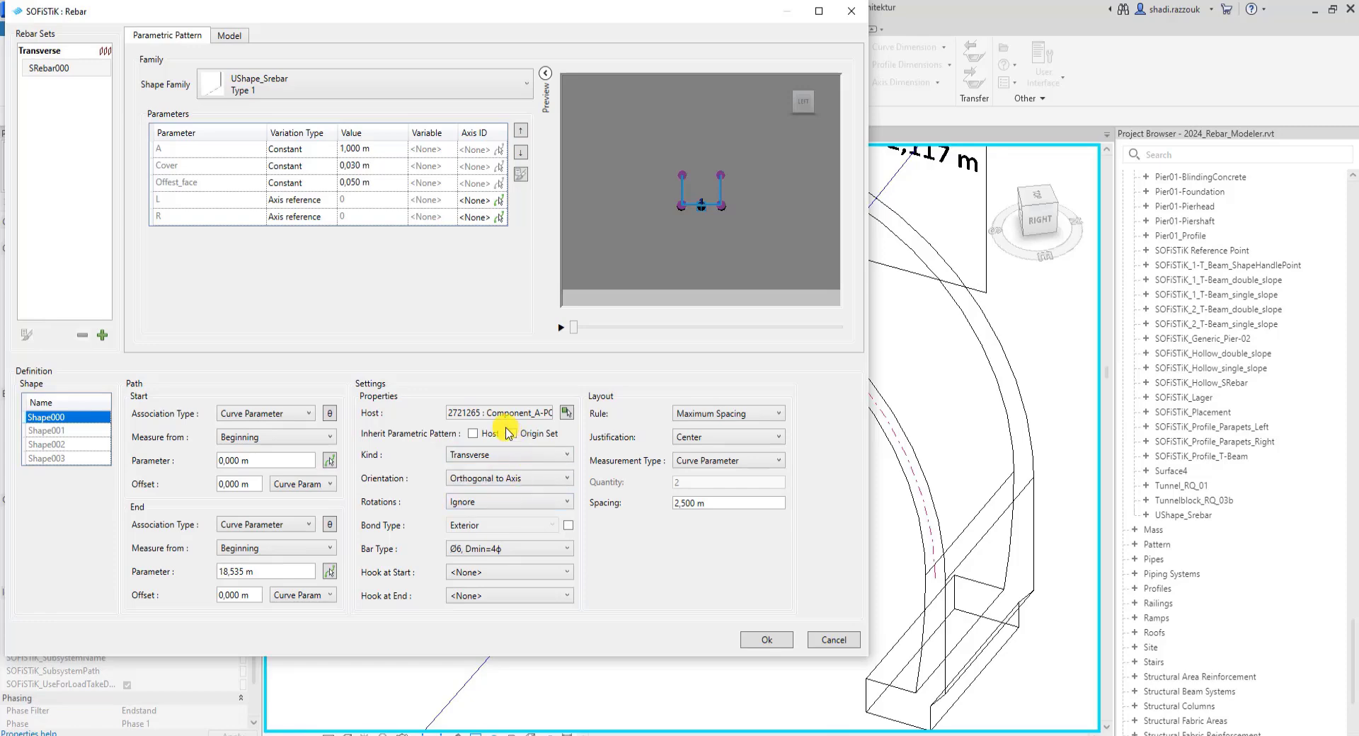
- Reference the tunnel arc as the axis for both the L and R legs
click(499, 200)
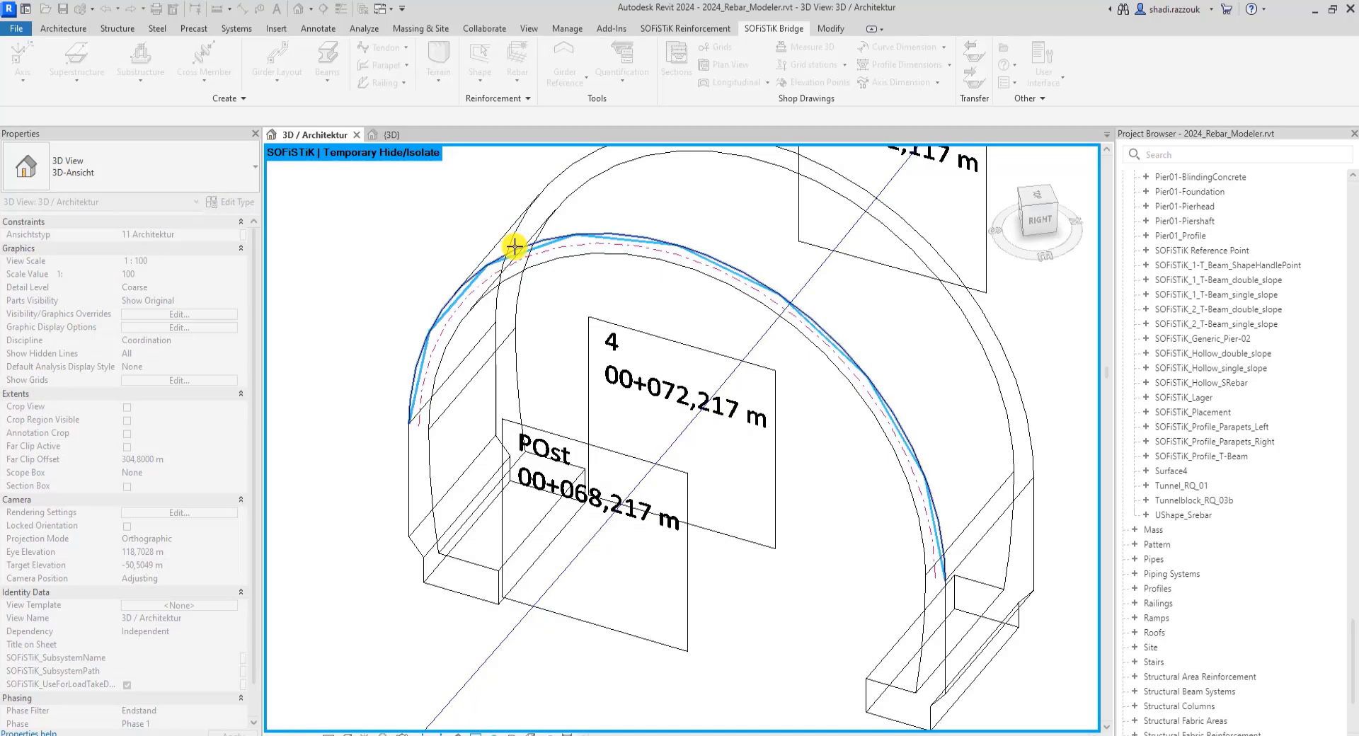
click(514, 246)
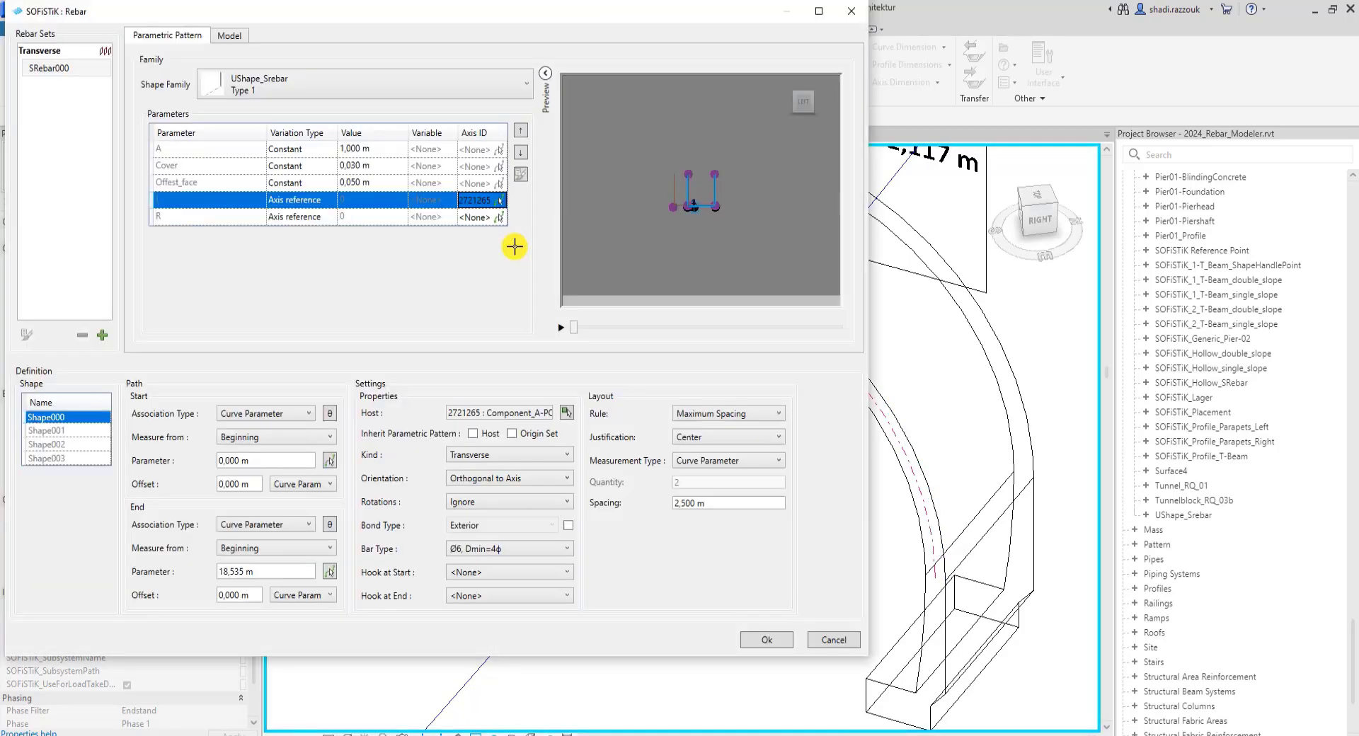
click(499, 216)
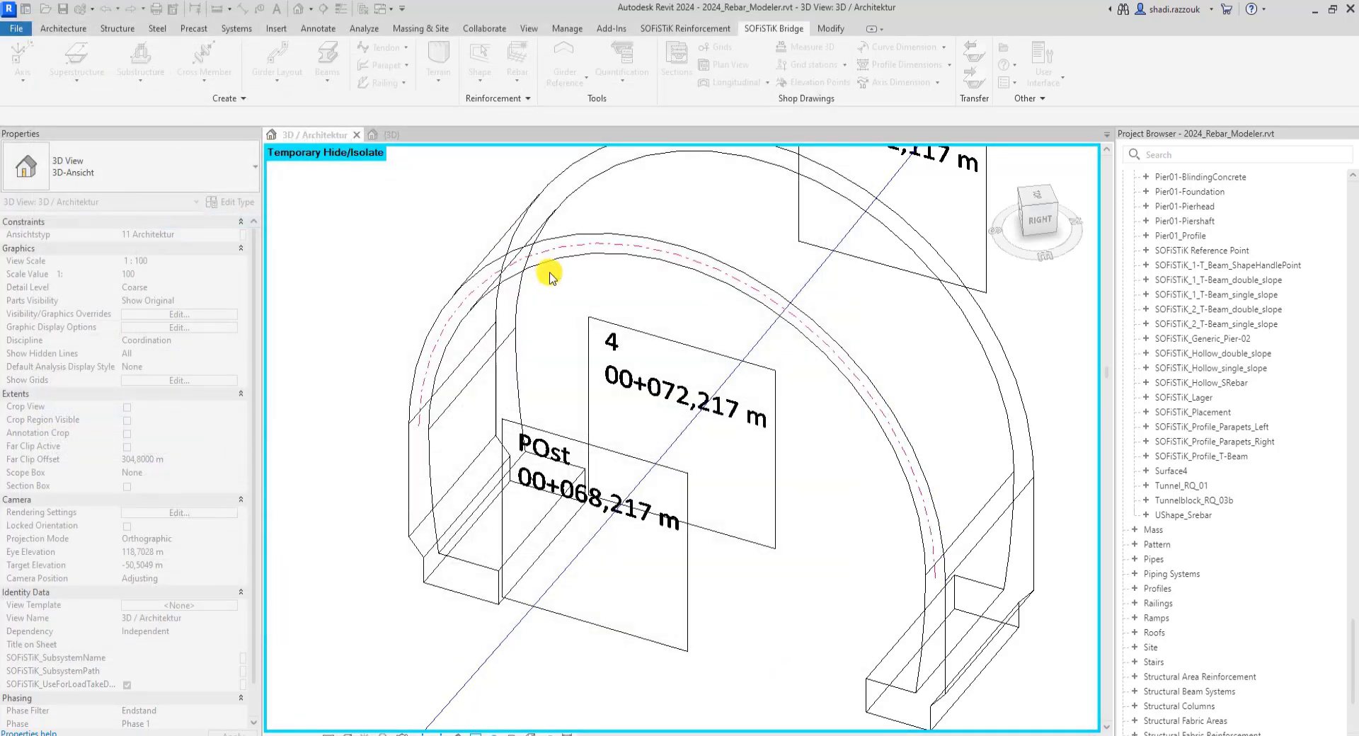
click(560, 263)
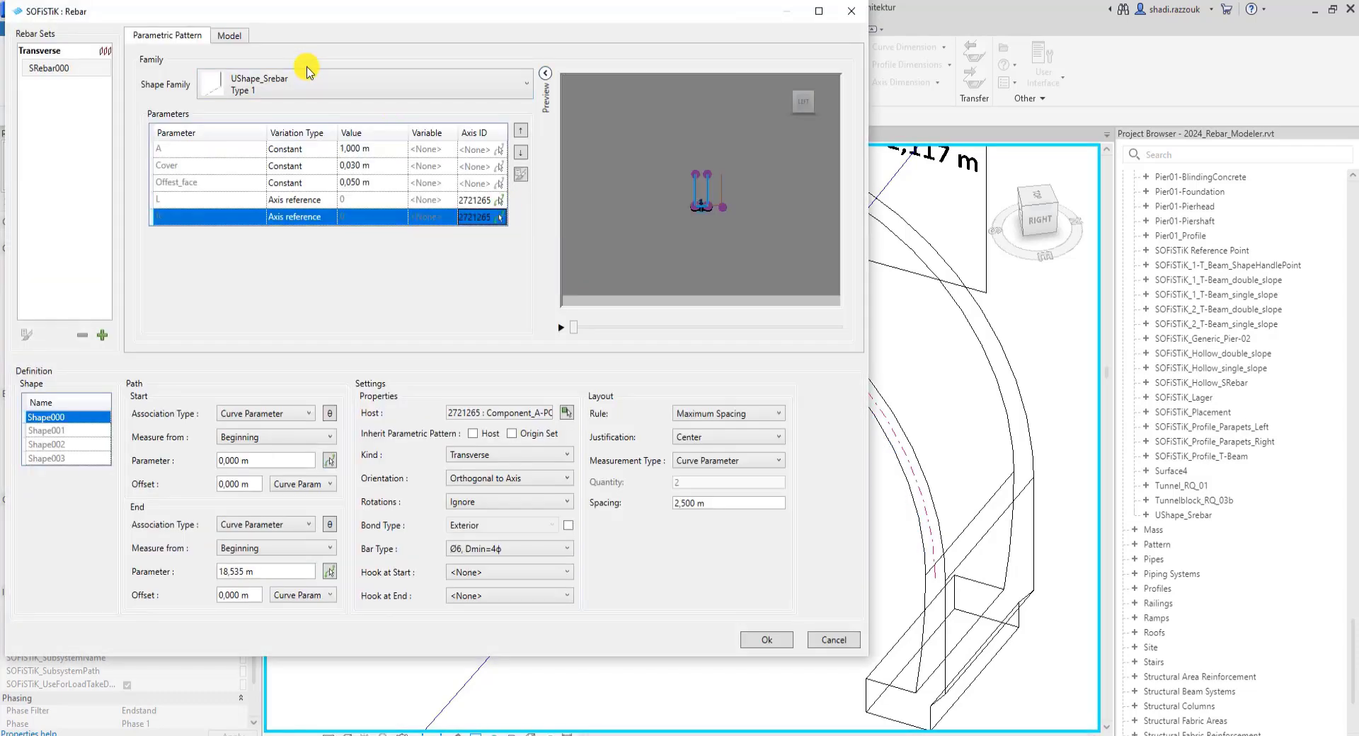
- Preview the Ø20 U-bars at 0,200 m spacing along the arc and create the set
click(230, 35)
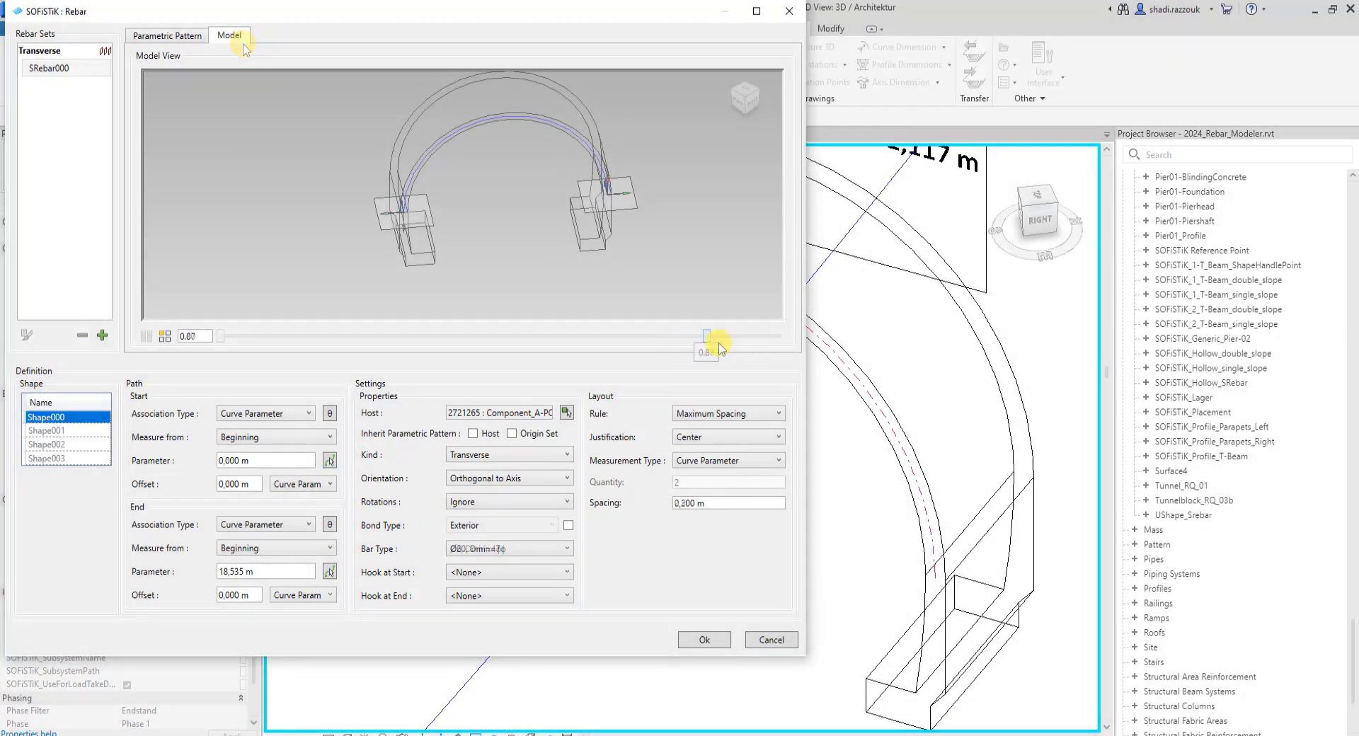
drag(708, 338, 747, 346)
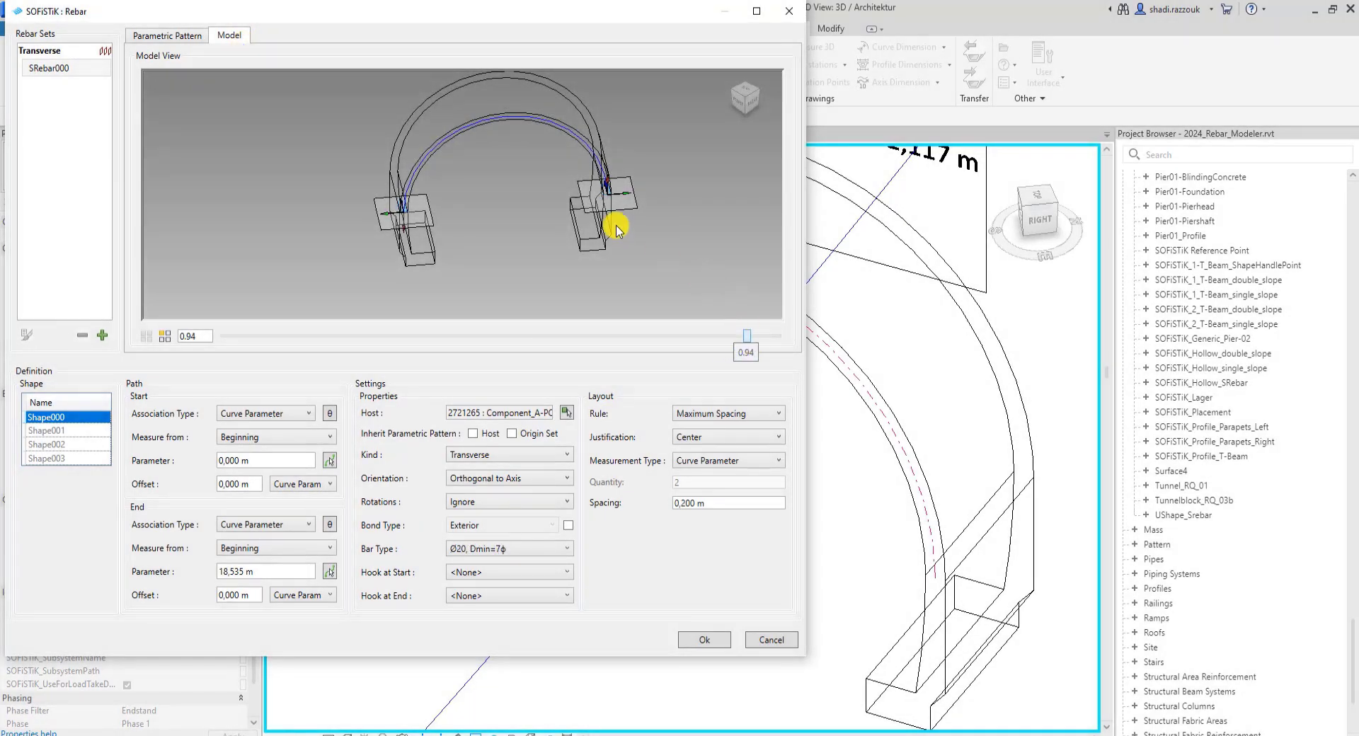
click(518, 196)
click(702, 640)
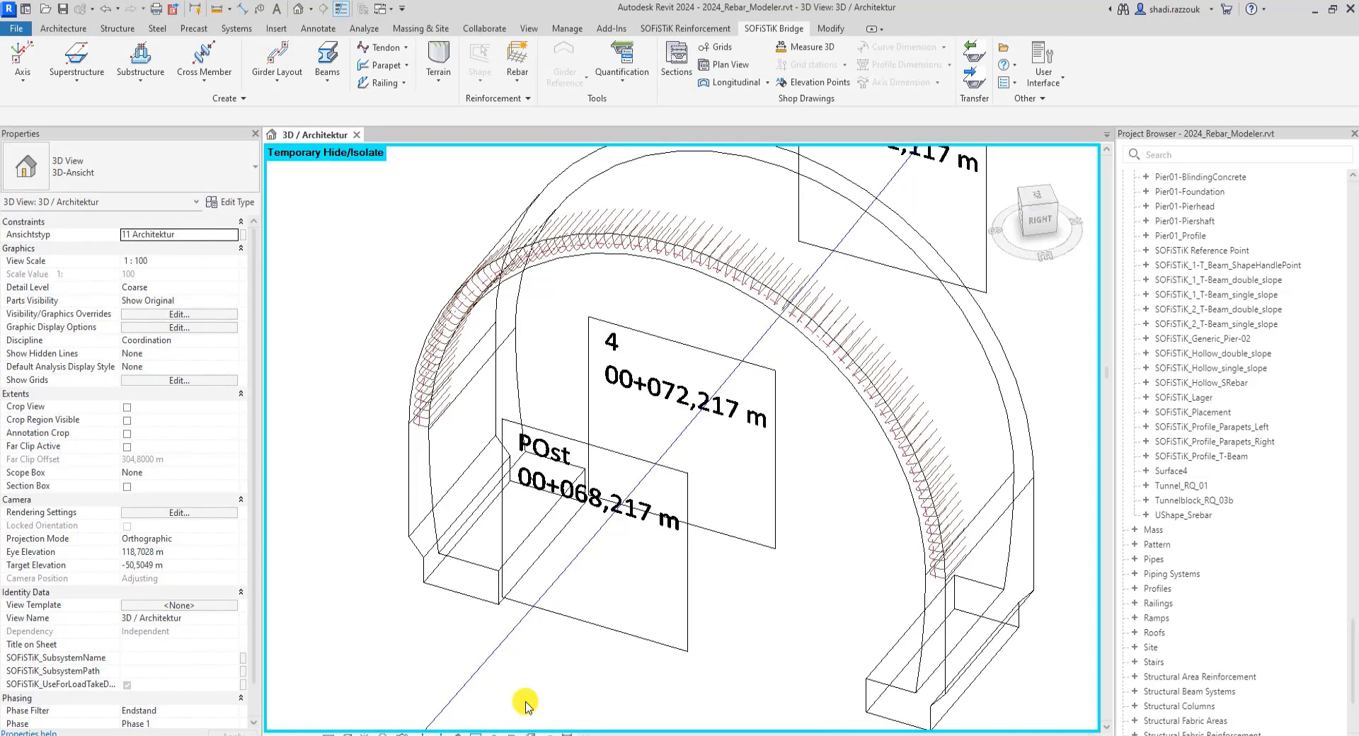
- Reset Temporary Hide/Isolate so every hidden tunnel element shows again
click(474, 732)
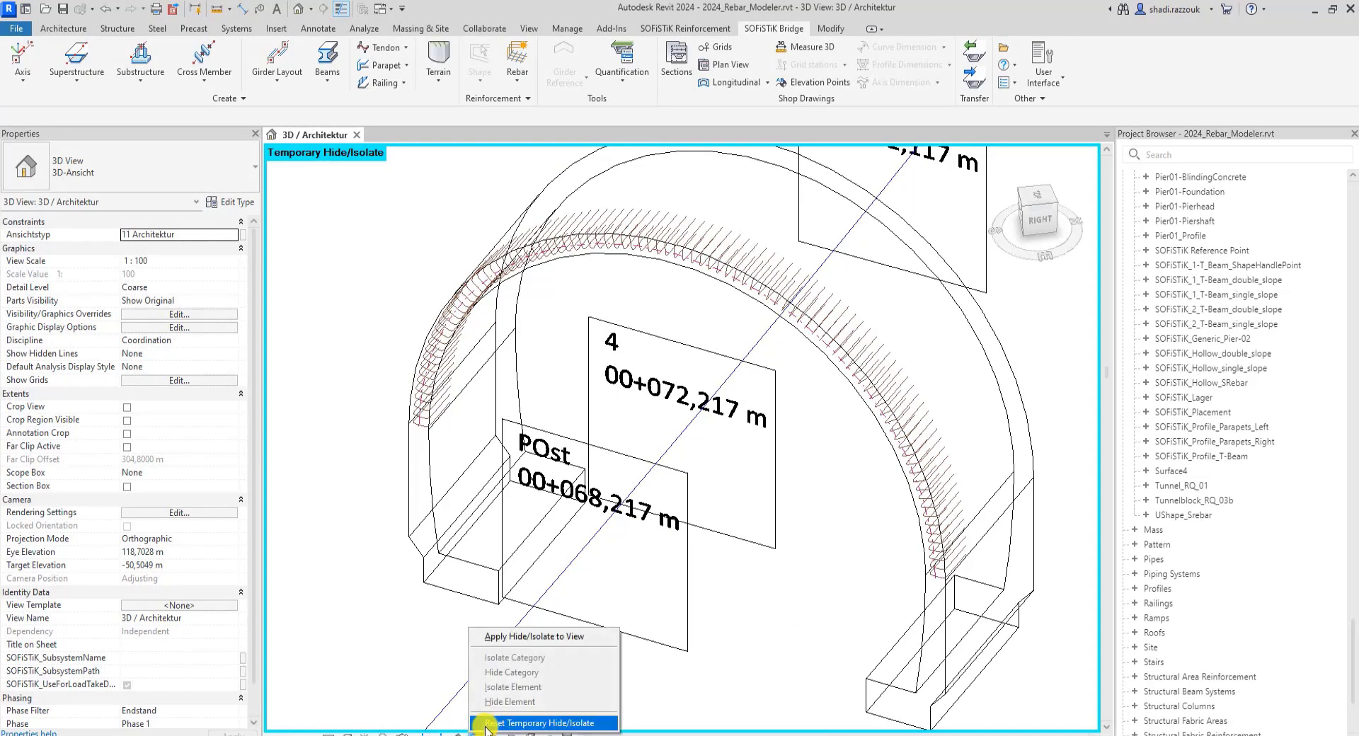
click(488, 723)
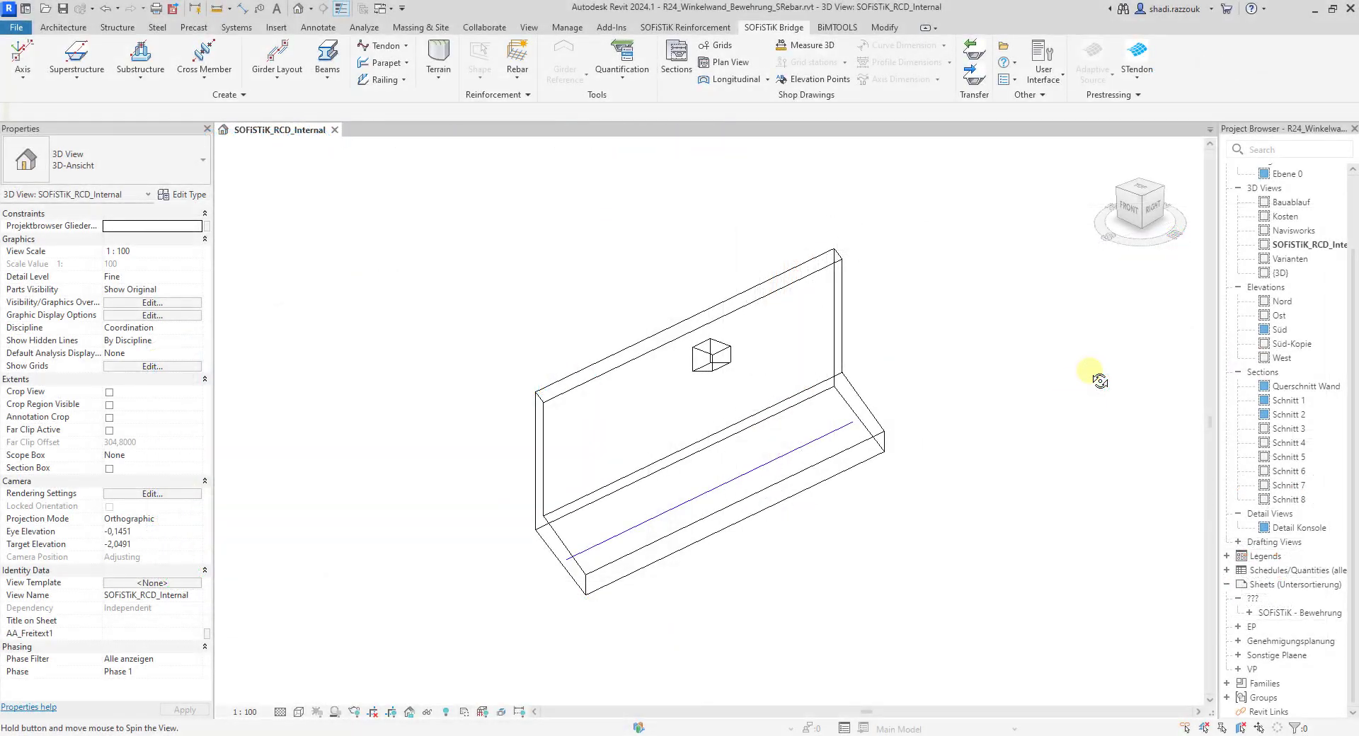
- Start a new rebar set guided by the footing line and hosted on the retaining wall
click(804, 454)
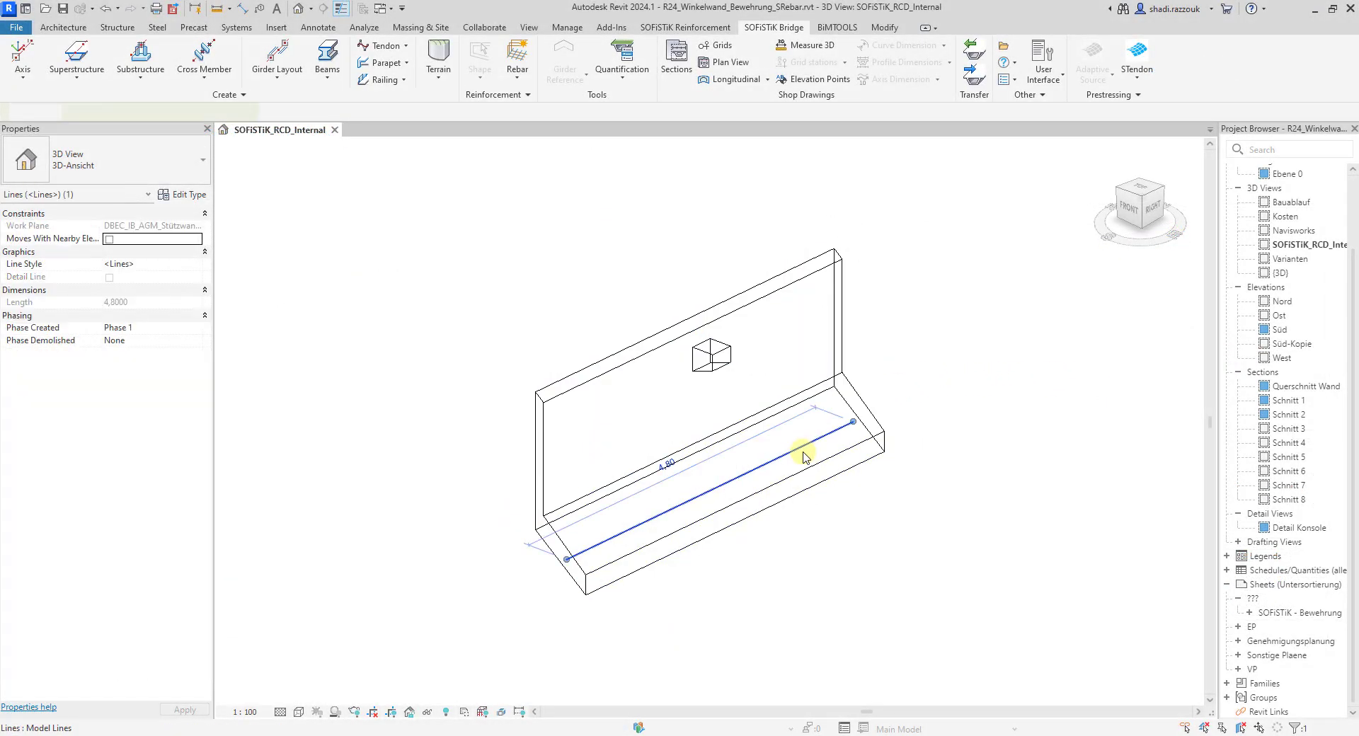
click(955, 354)
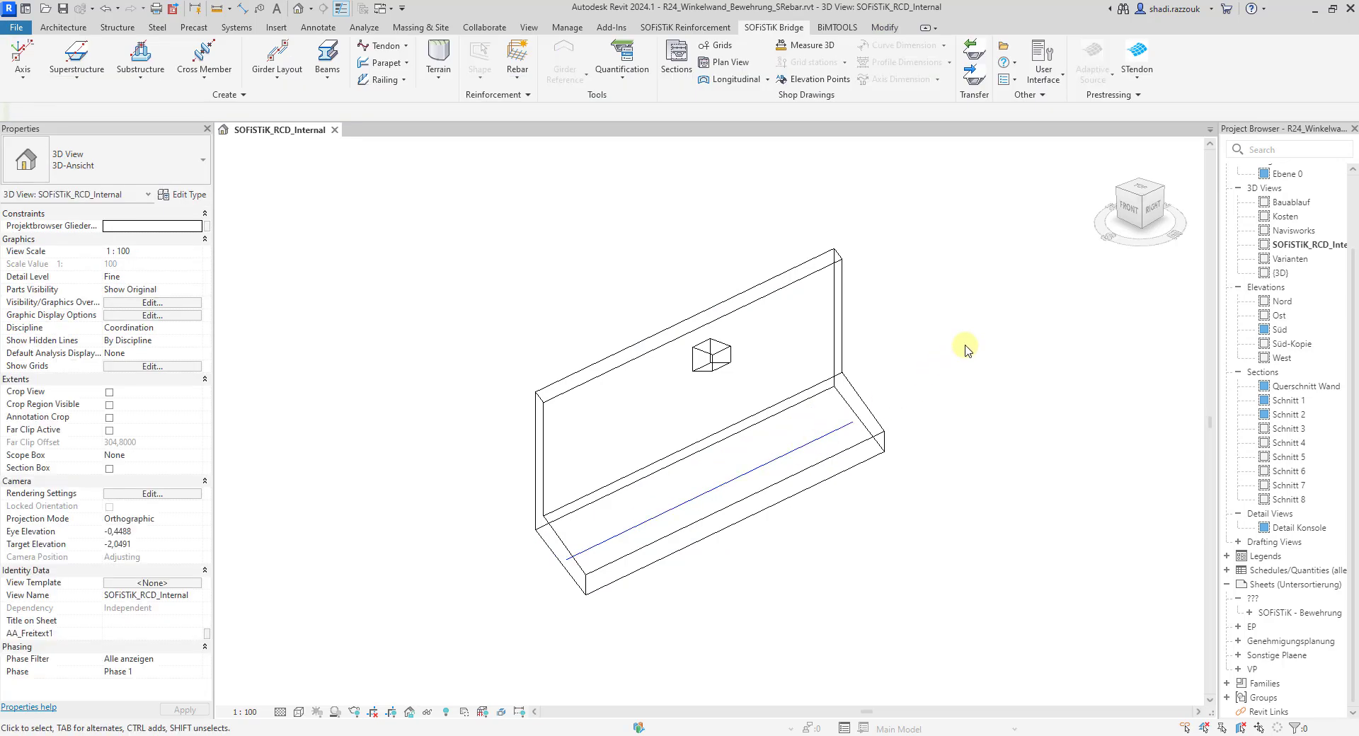
click(518, 67)
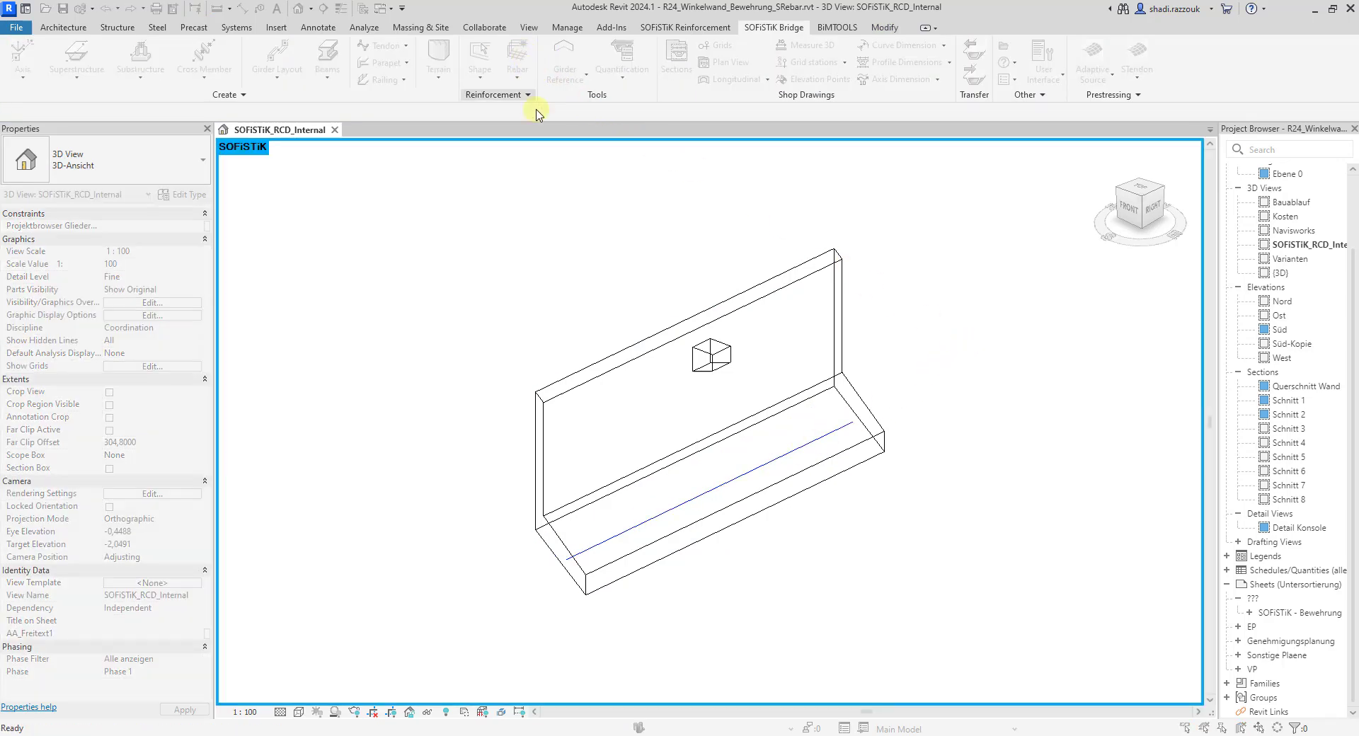
click(670, 508)
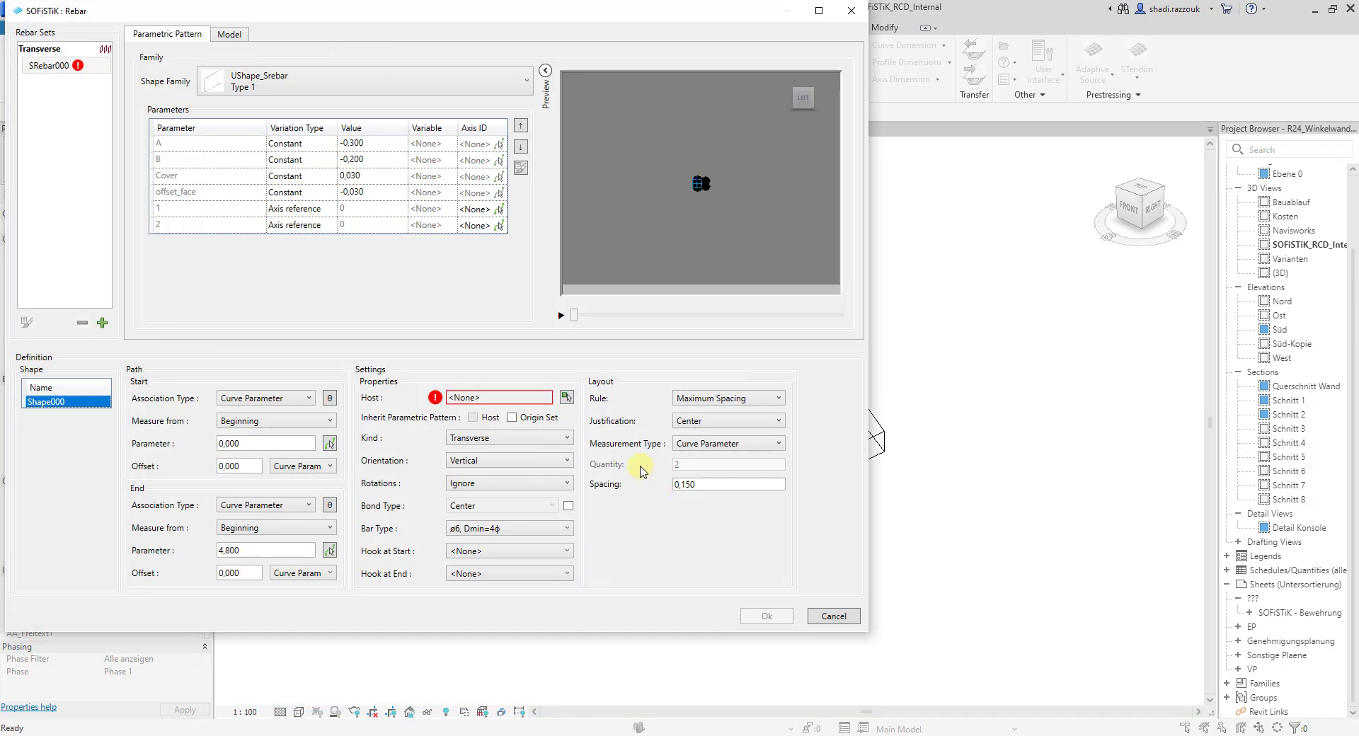
click(566, 397)
click(567, 389)
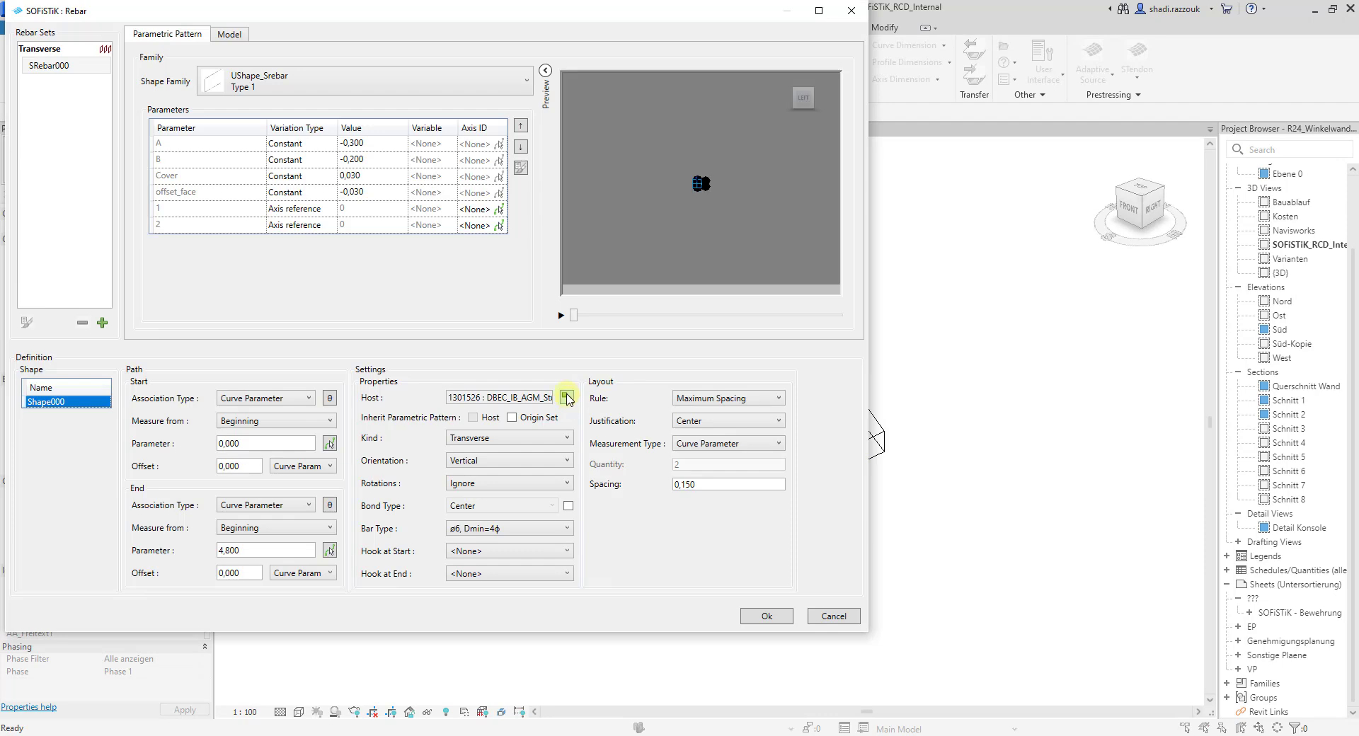
- Choose UShape_Srebar_YZ Type 1 with A = 0,200 and Offset_face = 0,030
click(471, 93)
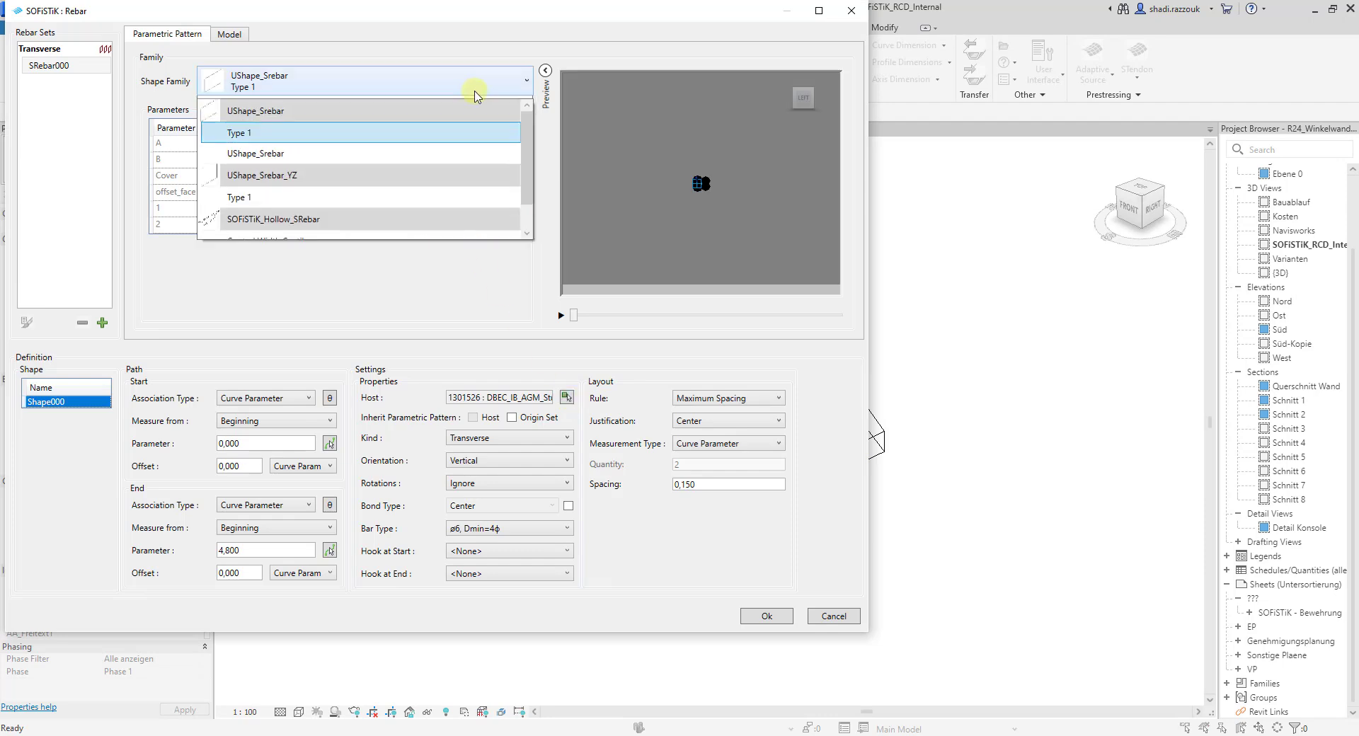
click(427, 175)
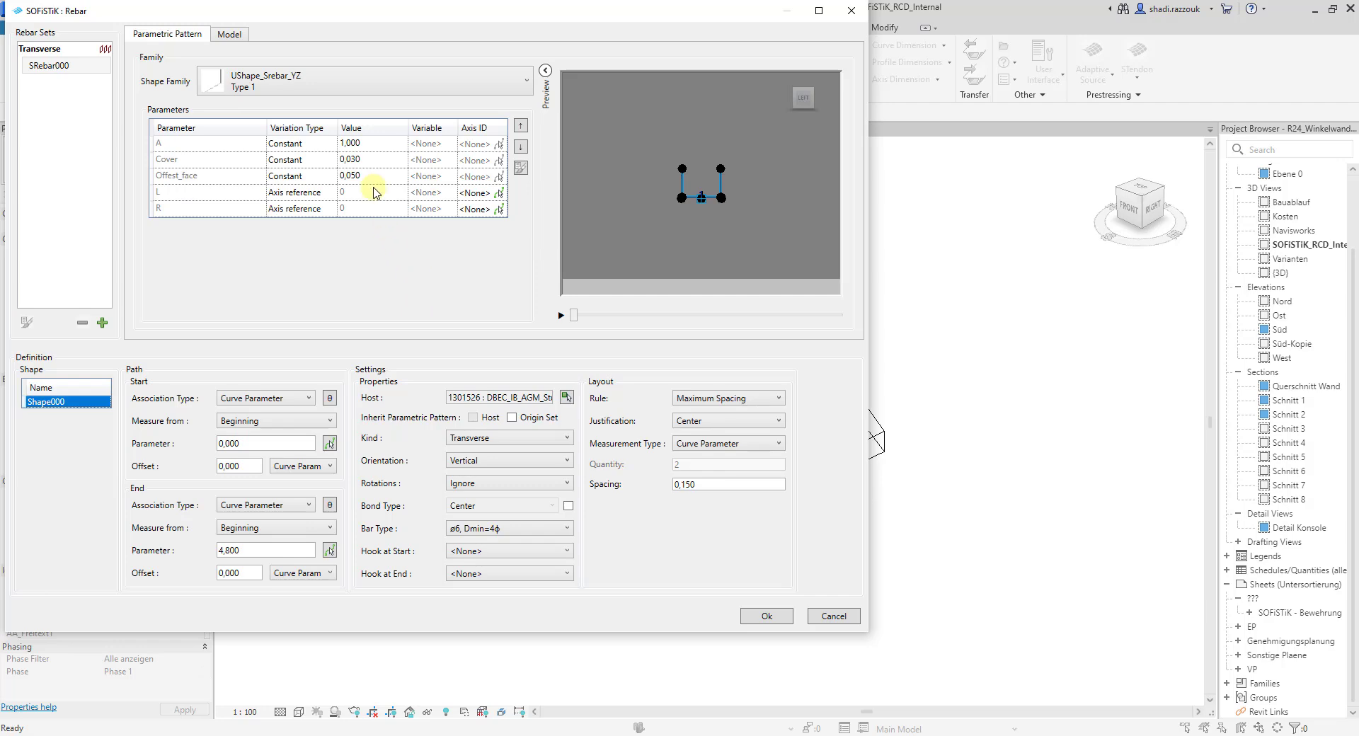
click(383, 144)
click(383, 144)
text(,2)
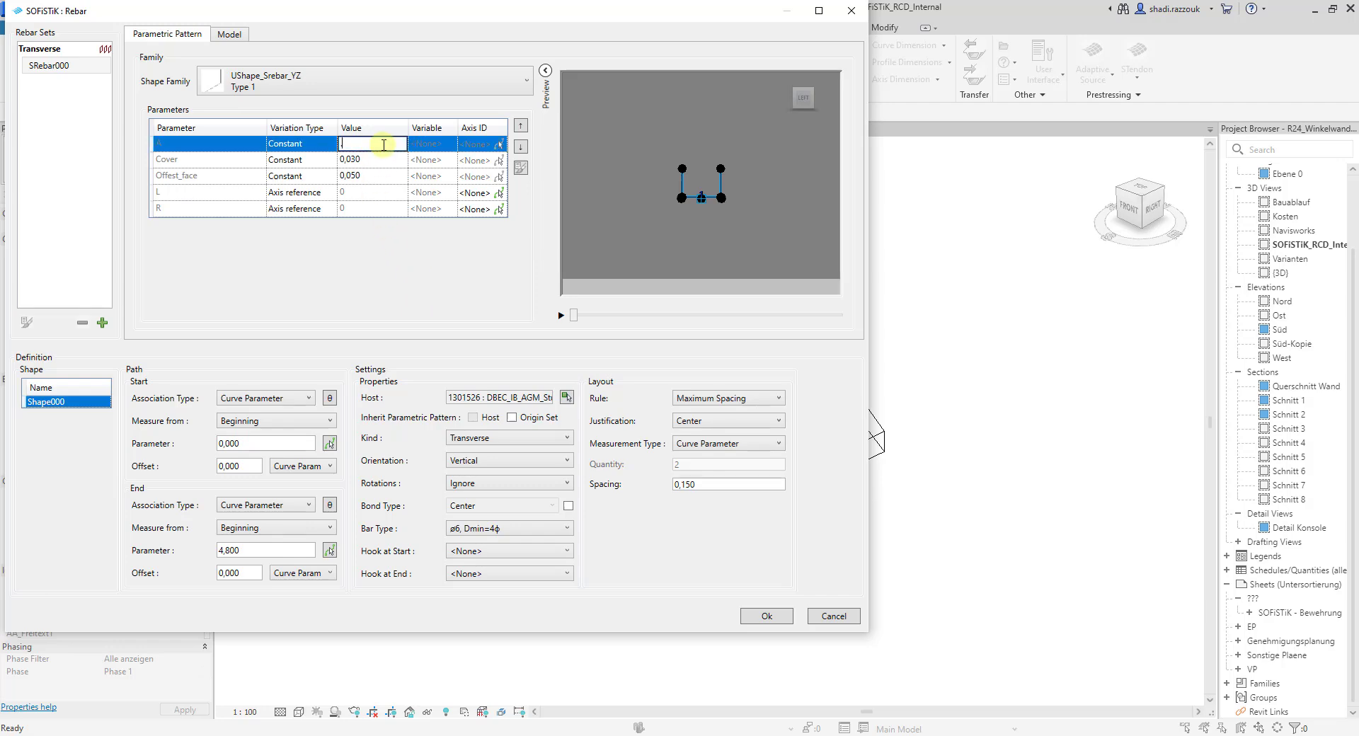
click(383, 163)
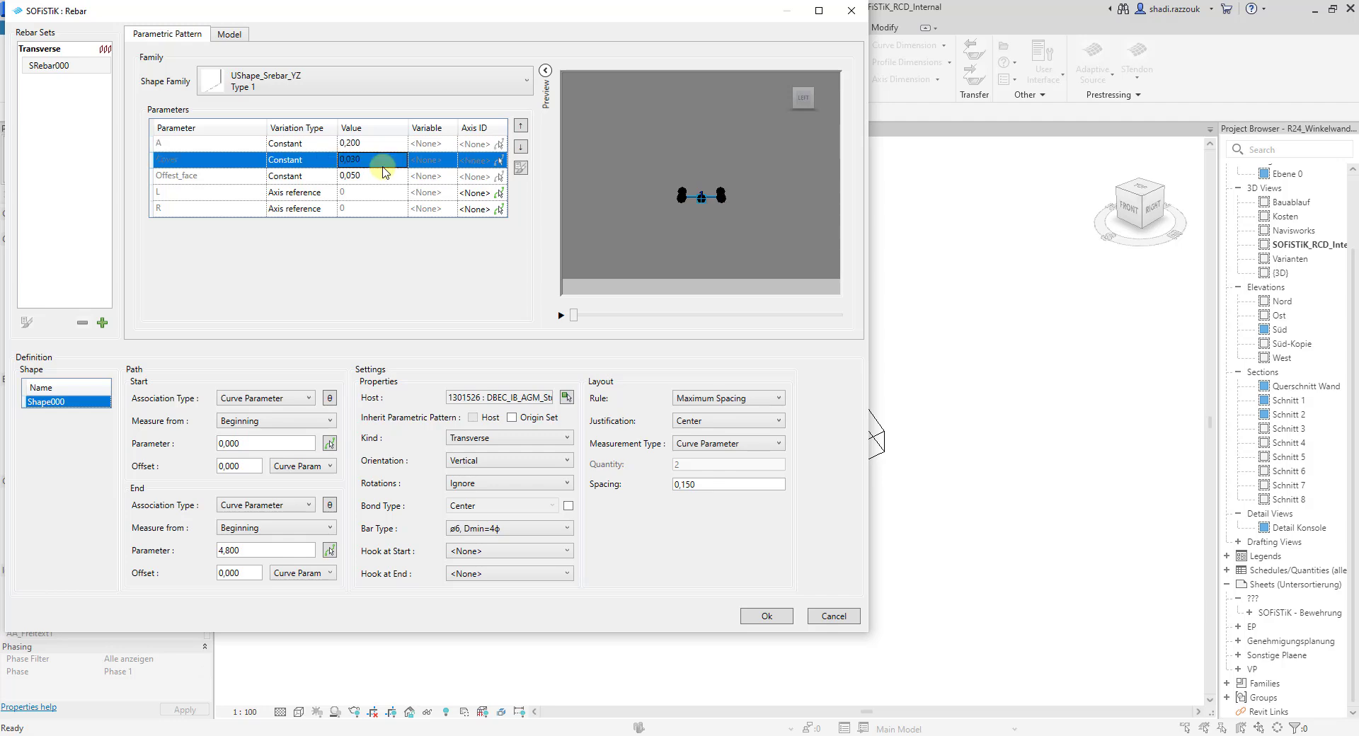
click(379, 176)
click(362, 177)
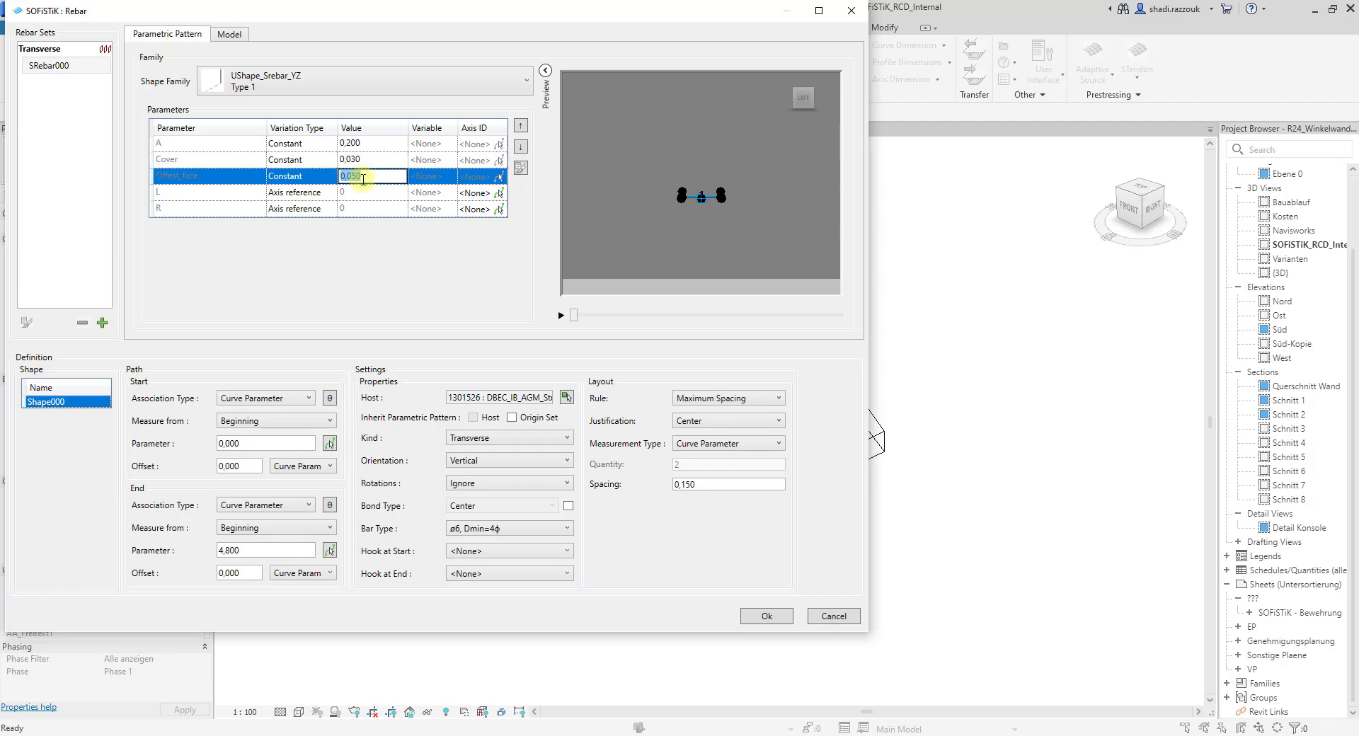
click(360, 181)
text(3)
click(388, 163)
click(655, 248)
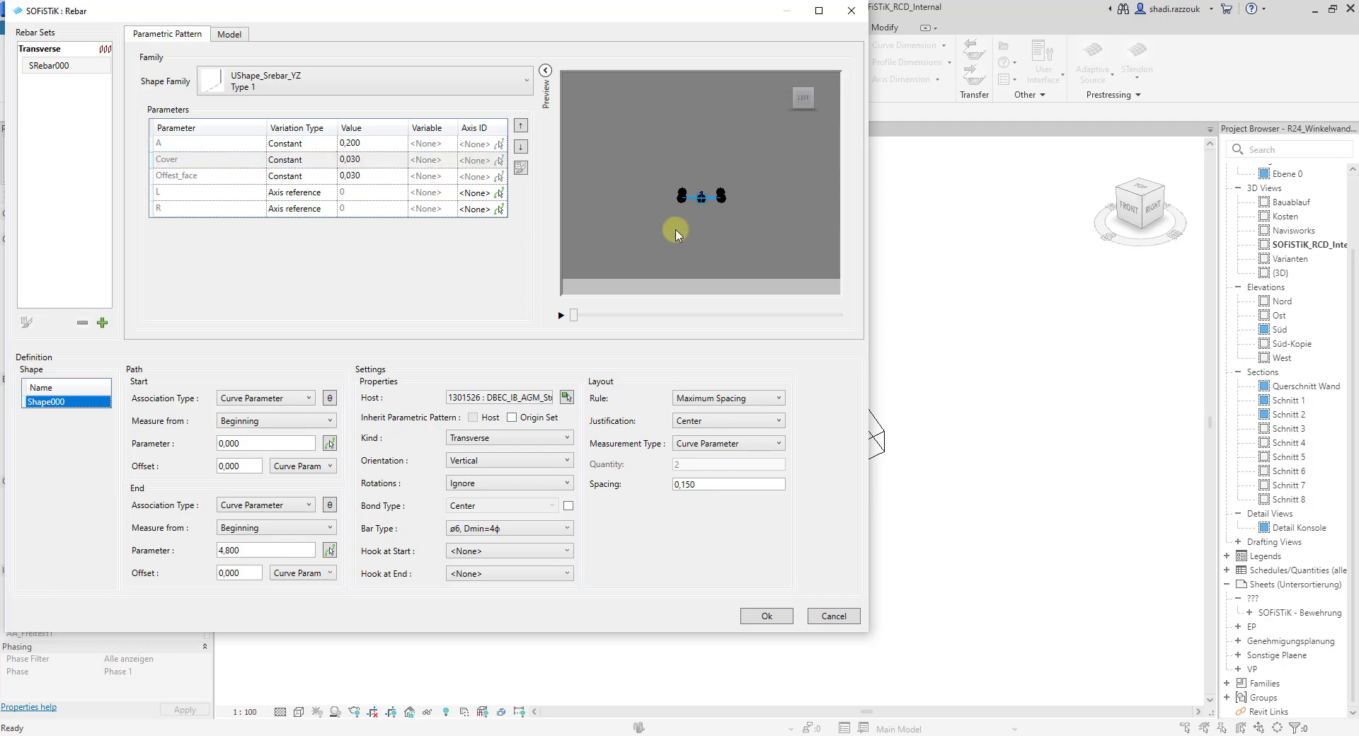
drag(676, 233, 701, 222)
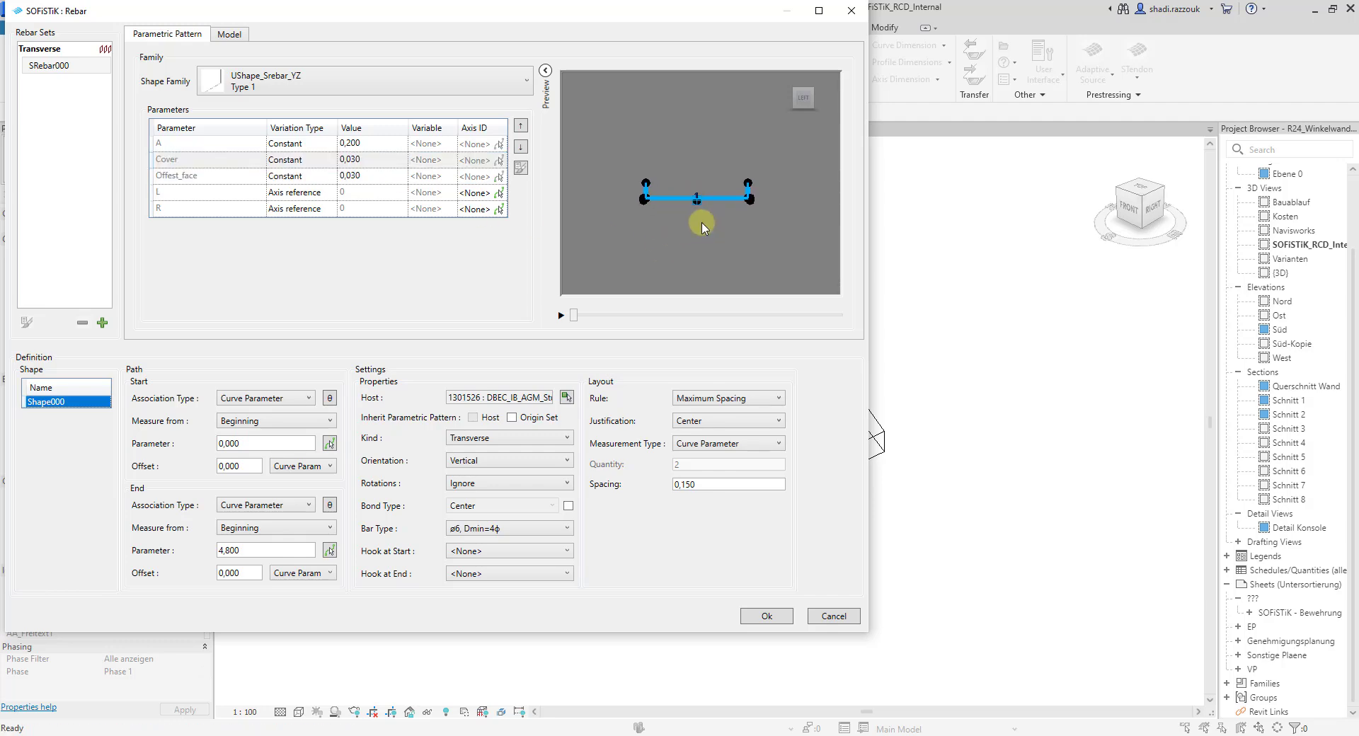
- Reference the base slab edges as the axes for the L and R legs
click(236, 197)
click(239, 205)
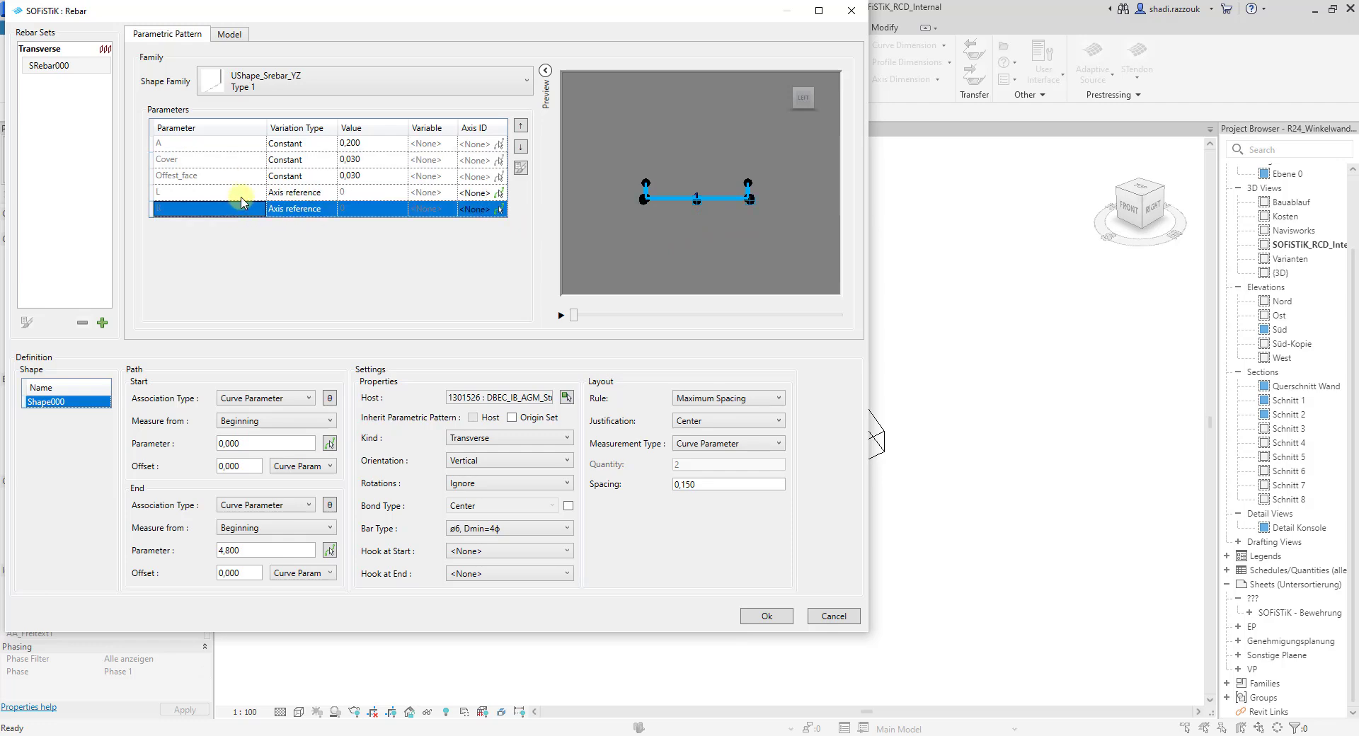
click(239, 196)
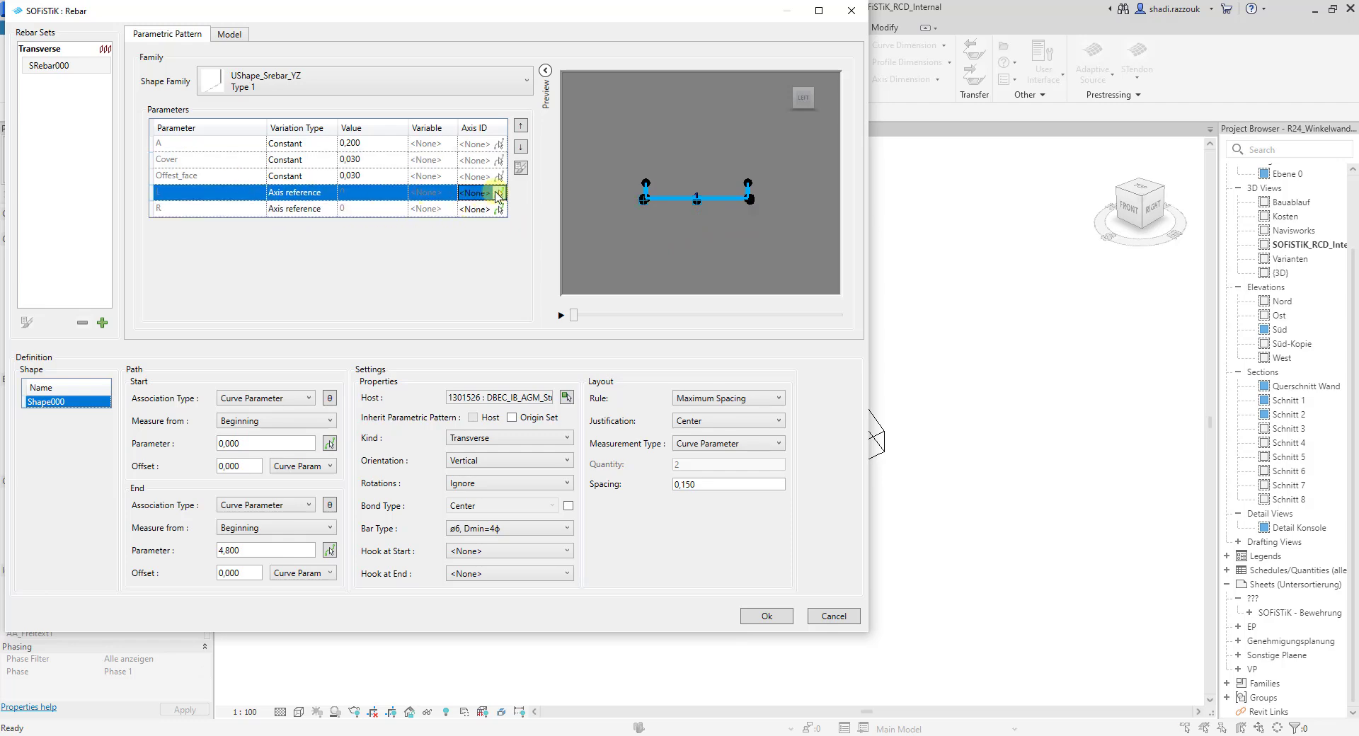
click(498, 195)
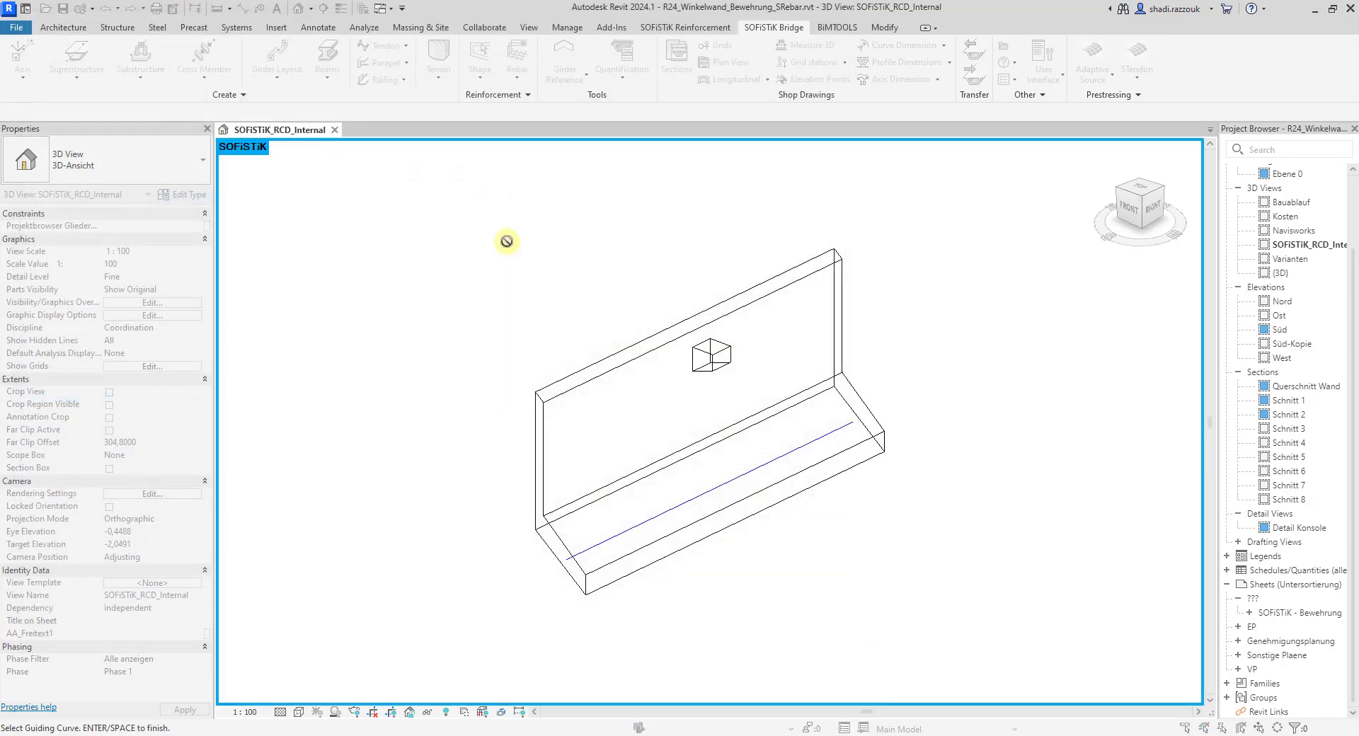
click(597, 500)
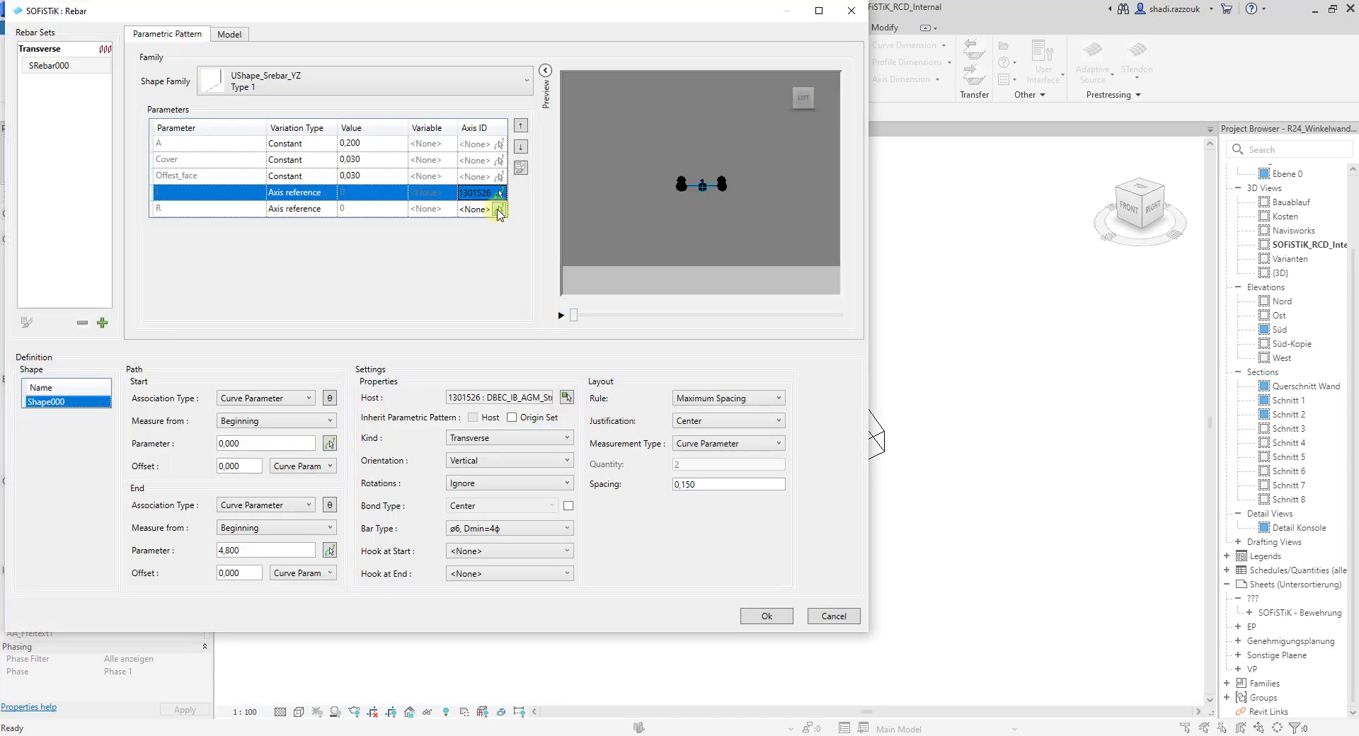
click(500, 211)
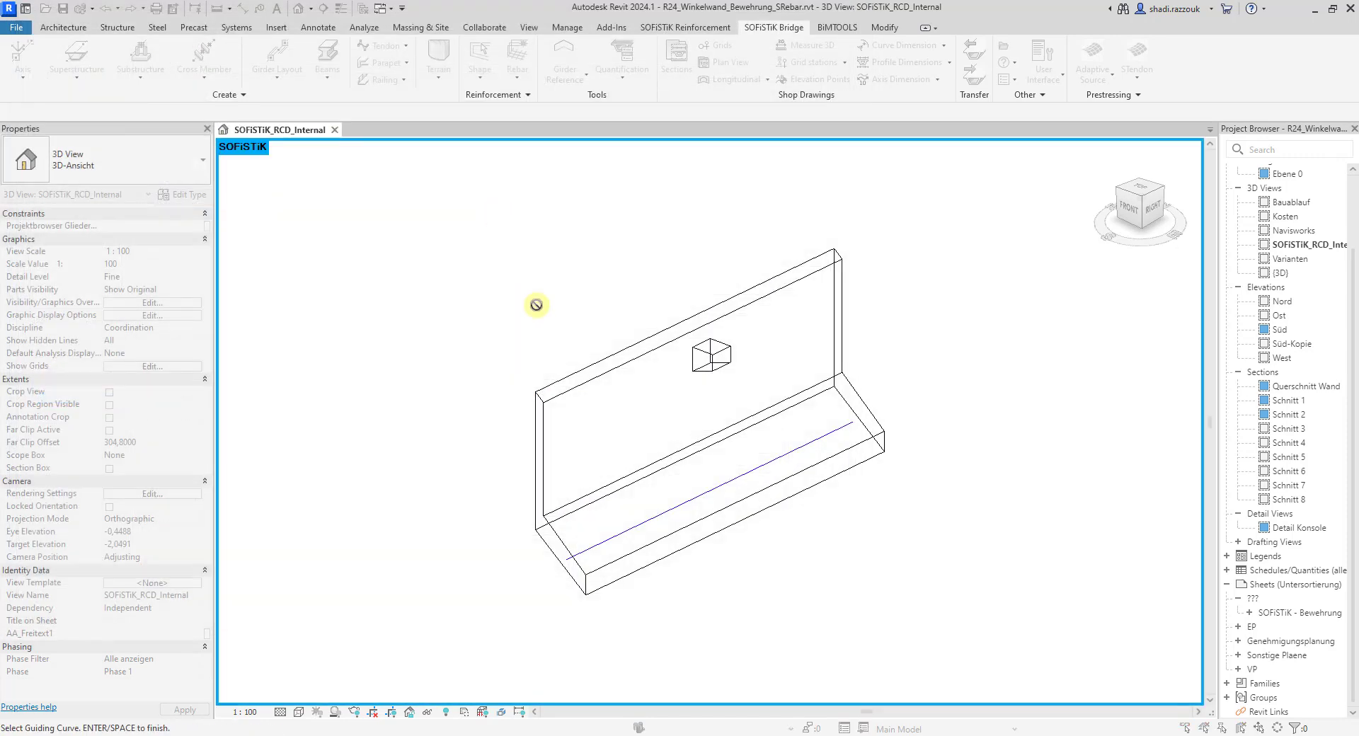
click(701, 546)
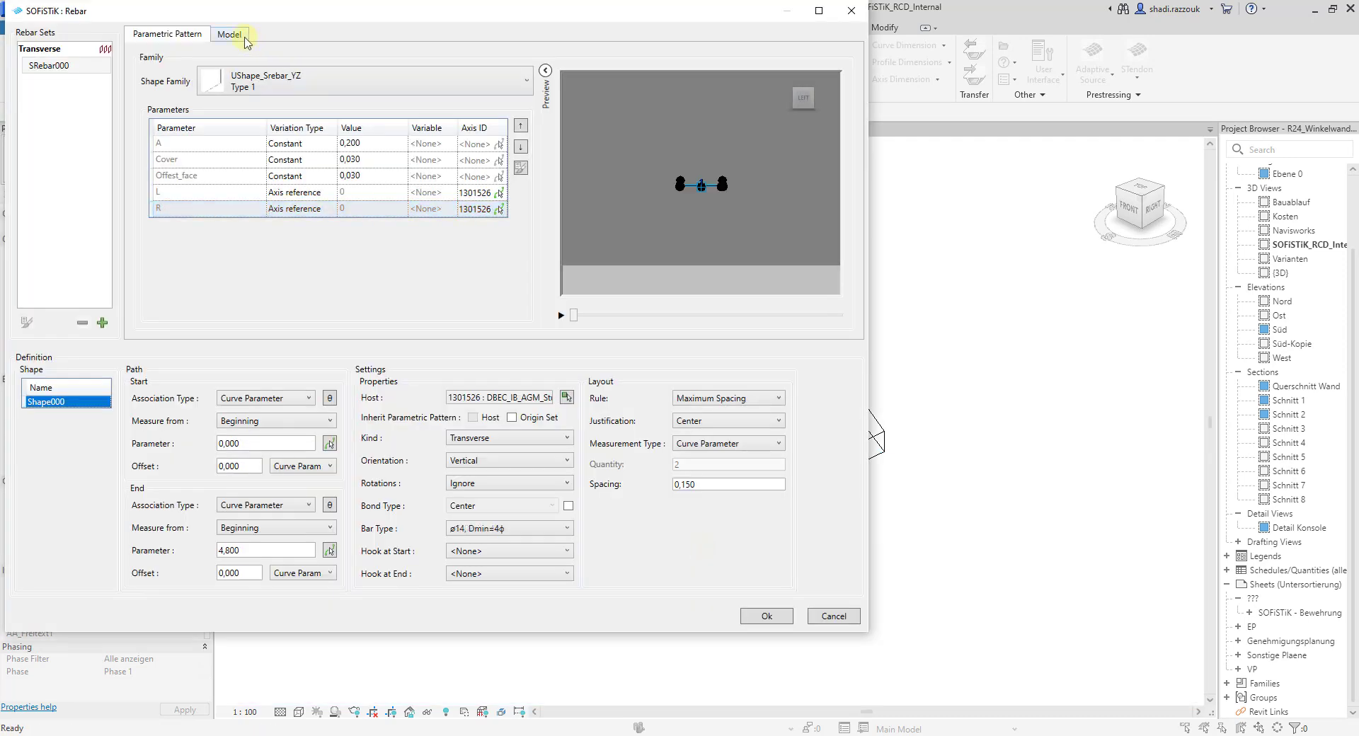
- Preview the set along its full length and end it at parameter 1.5
click(244, 39)
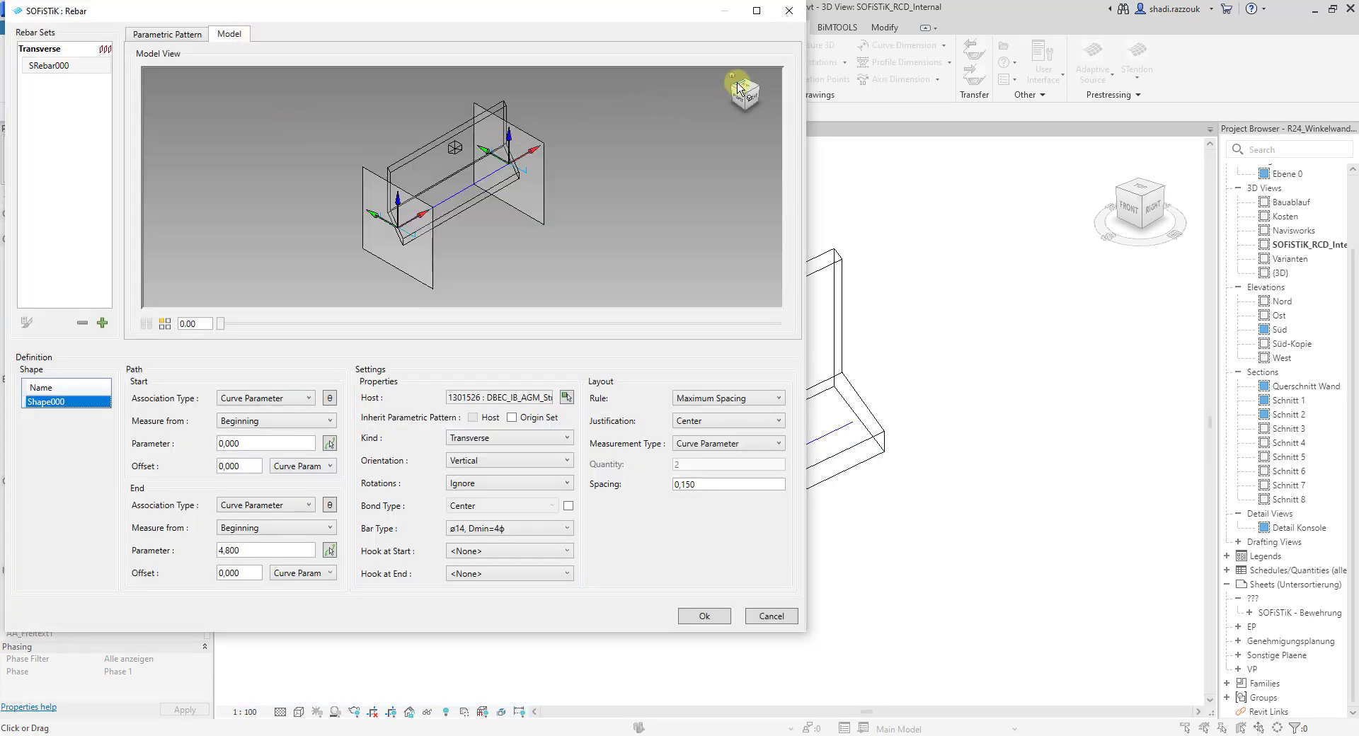
click(738, 88)
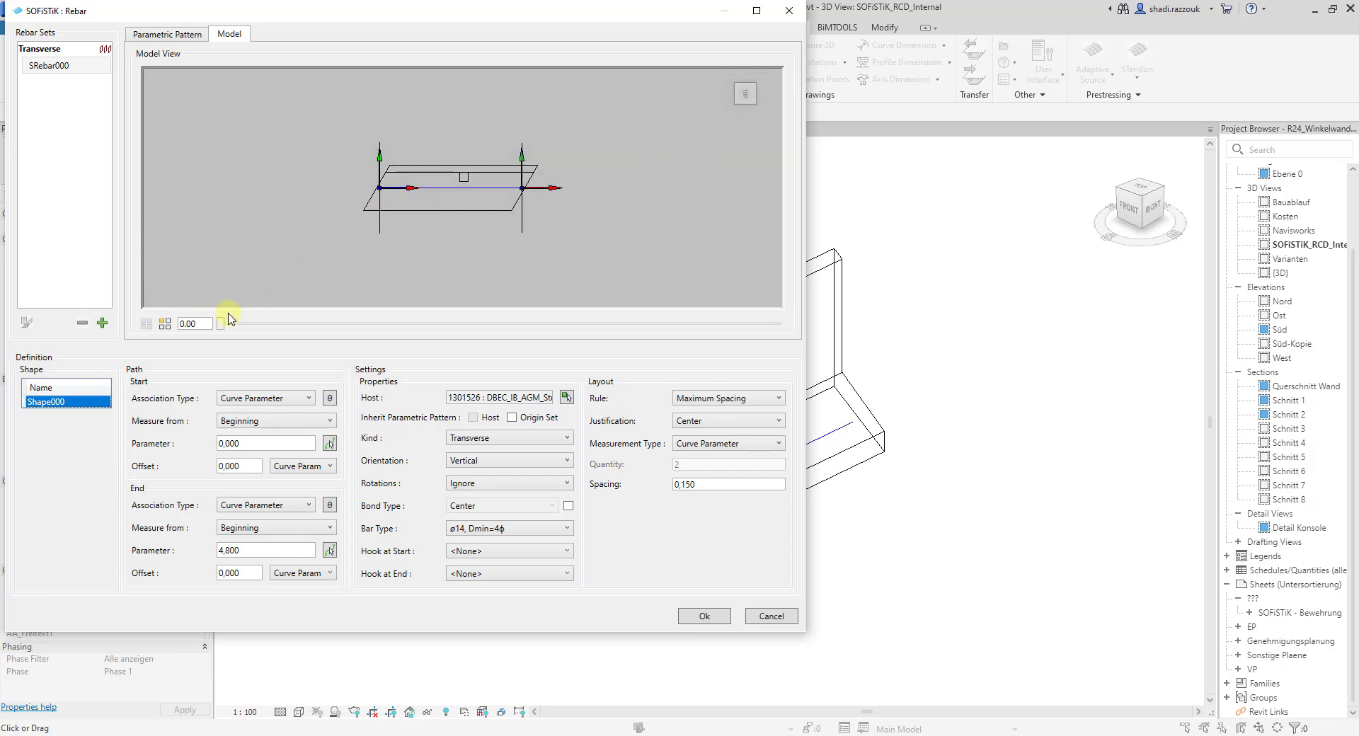
drag(221, 324, 781, 324)
scroll(379, 234, up, 2)
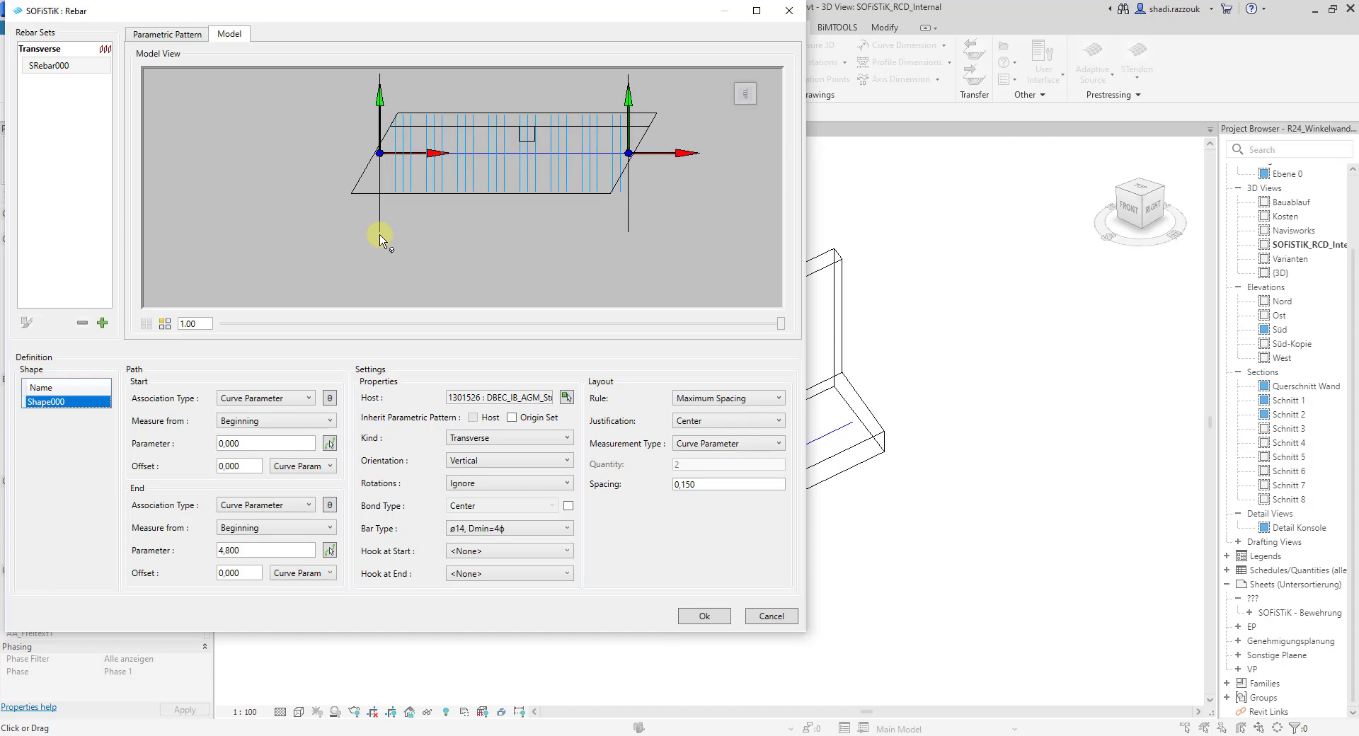
scroll(418, 247, up, 2)
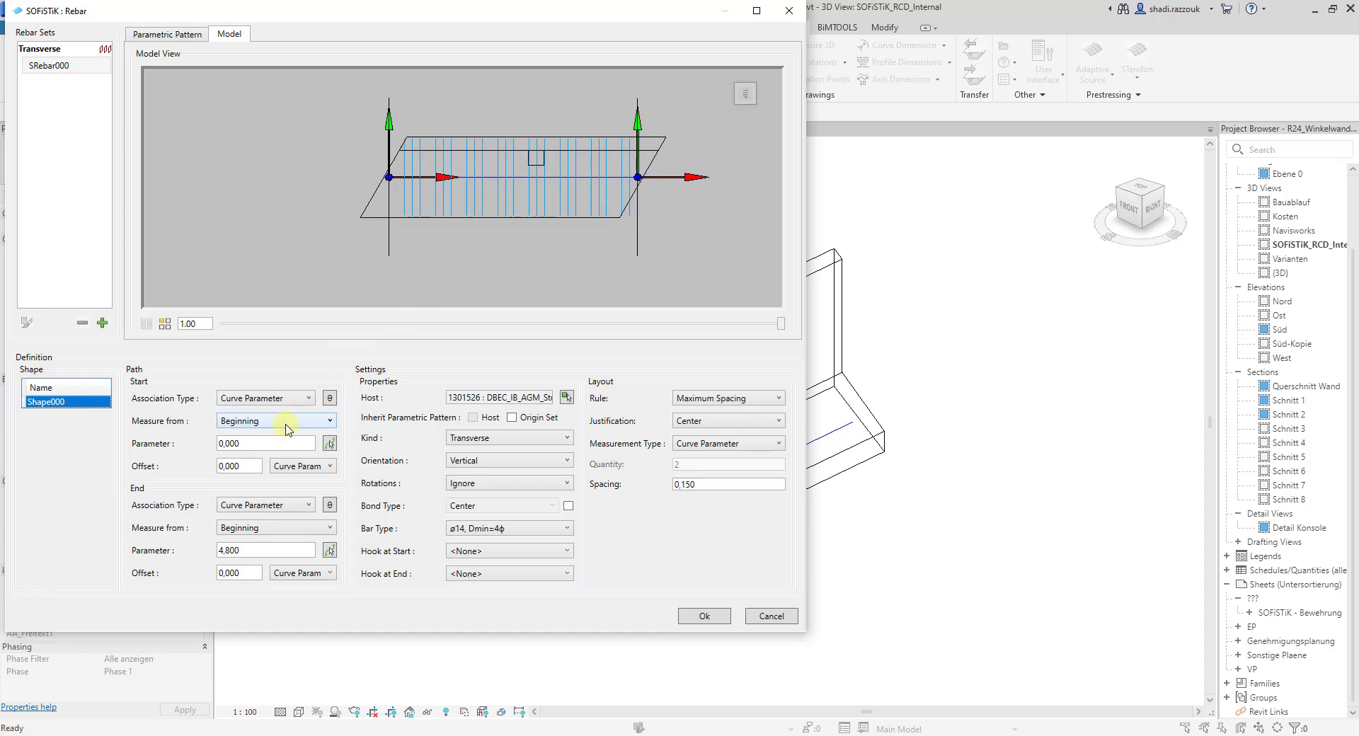
drag(255, 546, 198, 563)
text(1)
key(Tab)
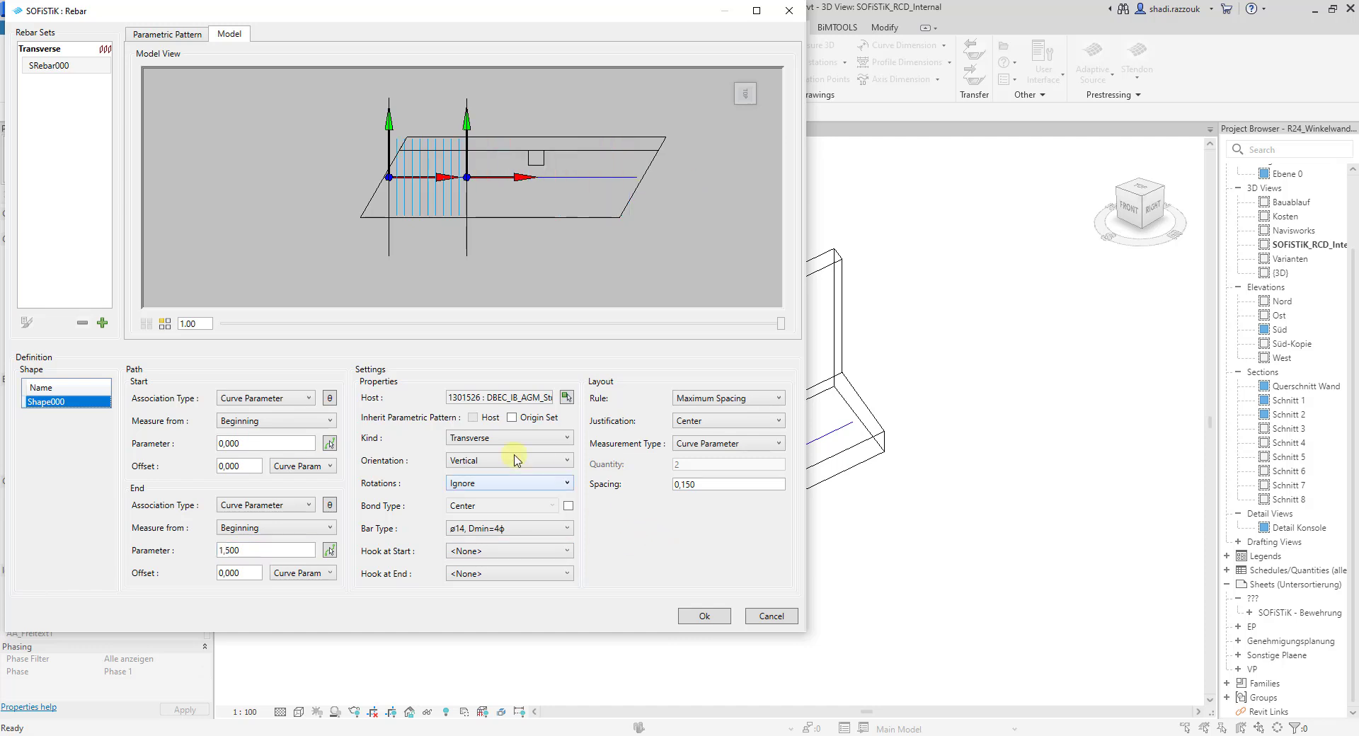
- Skew the set with a -30° start Z rotation using Shear Mapping
click(329, 397)
click(332, 417)
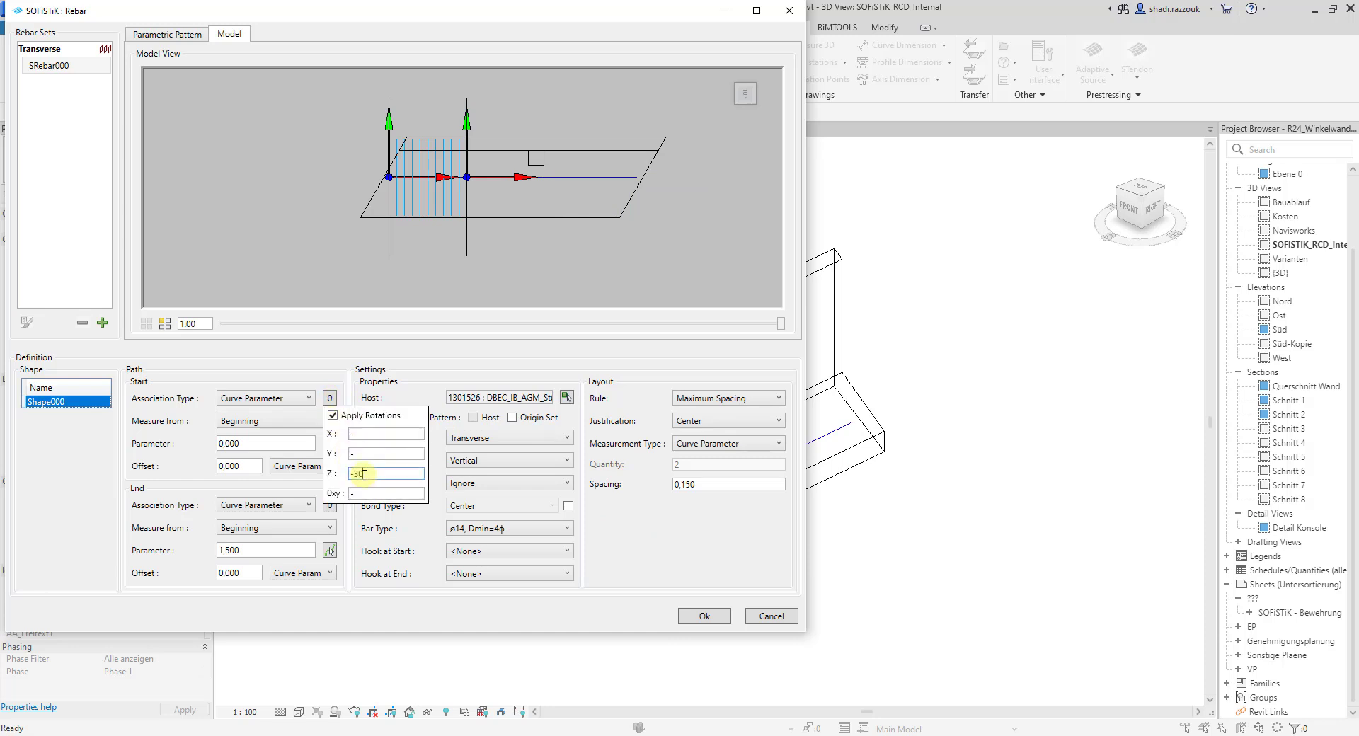
click(642, 549)
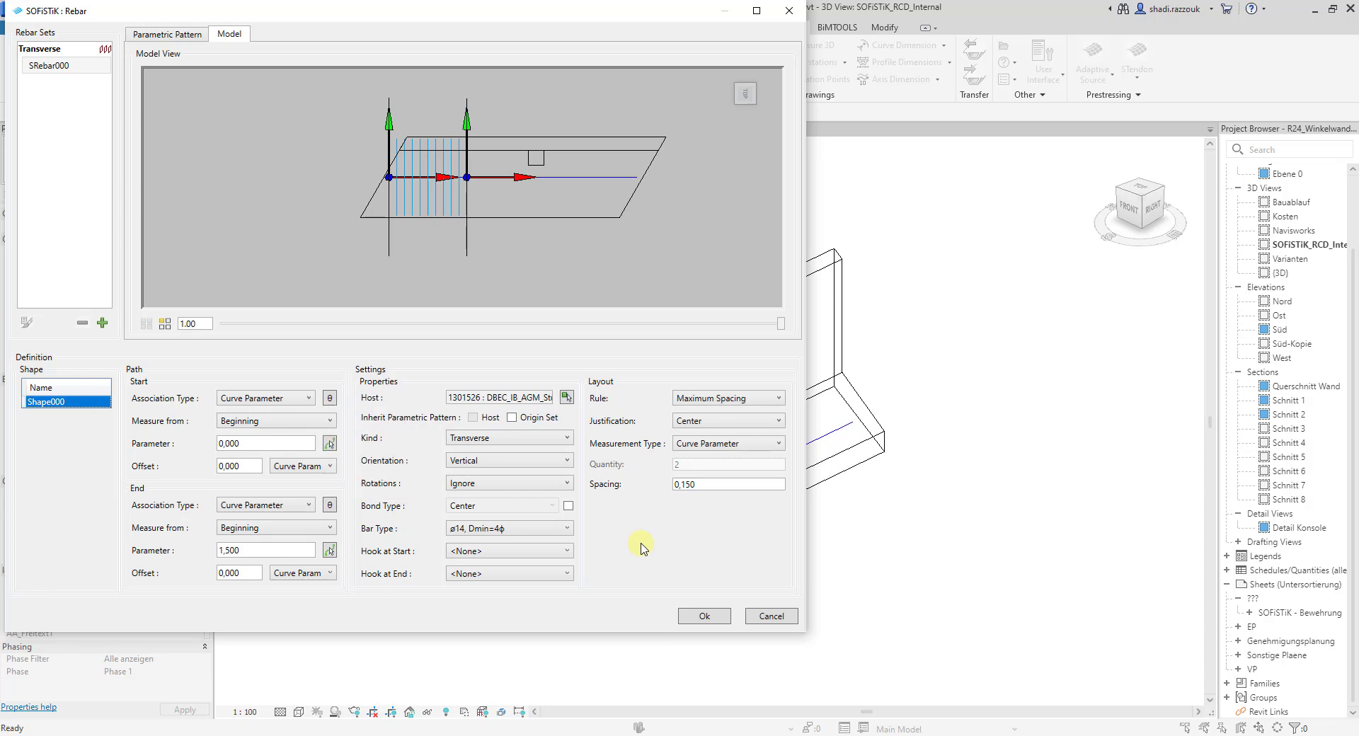
click(556, 484)
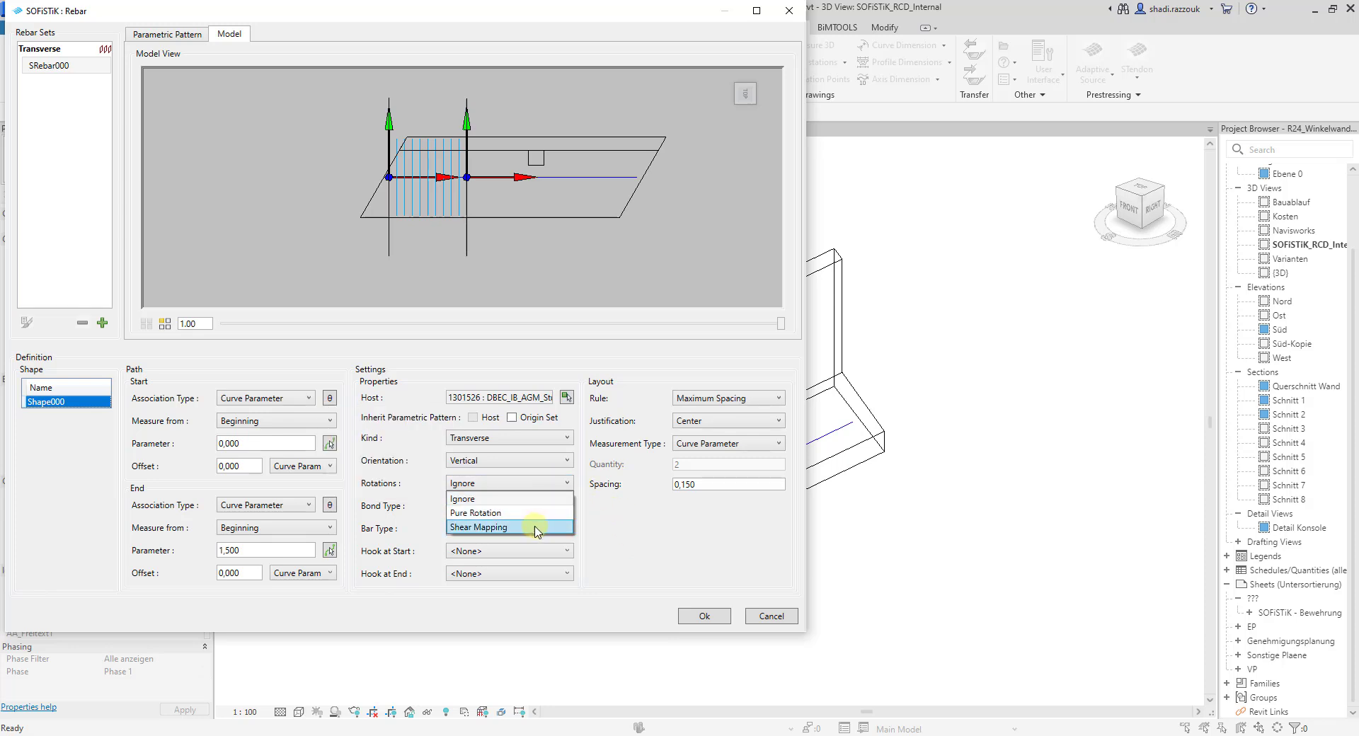
key(Return)
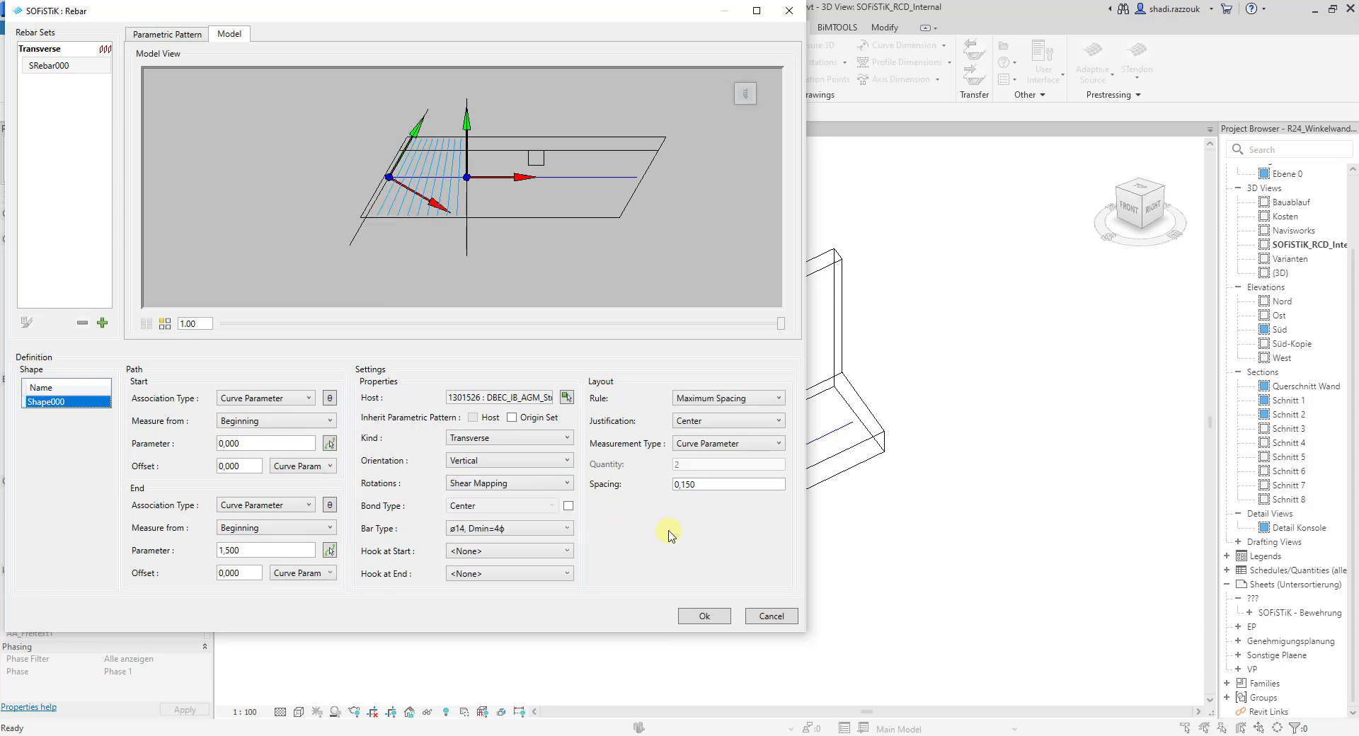
- Add set SRebar001 spanning parameter 1.6 to 3.5
click(107, 325)
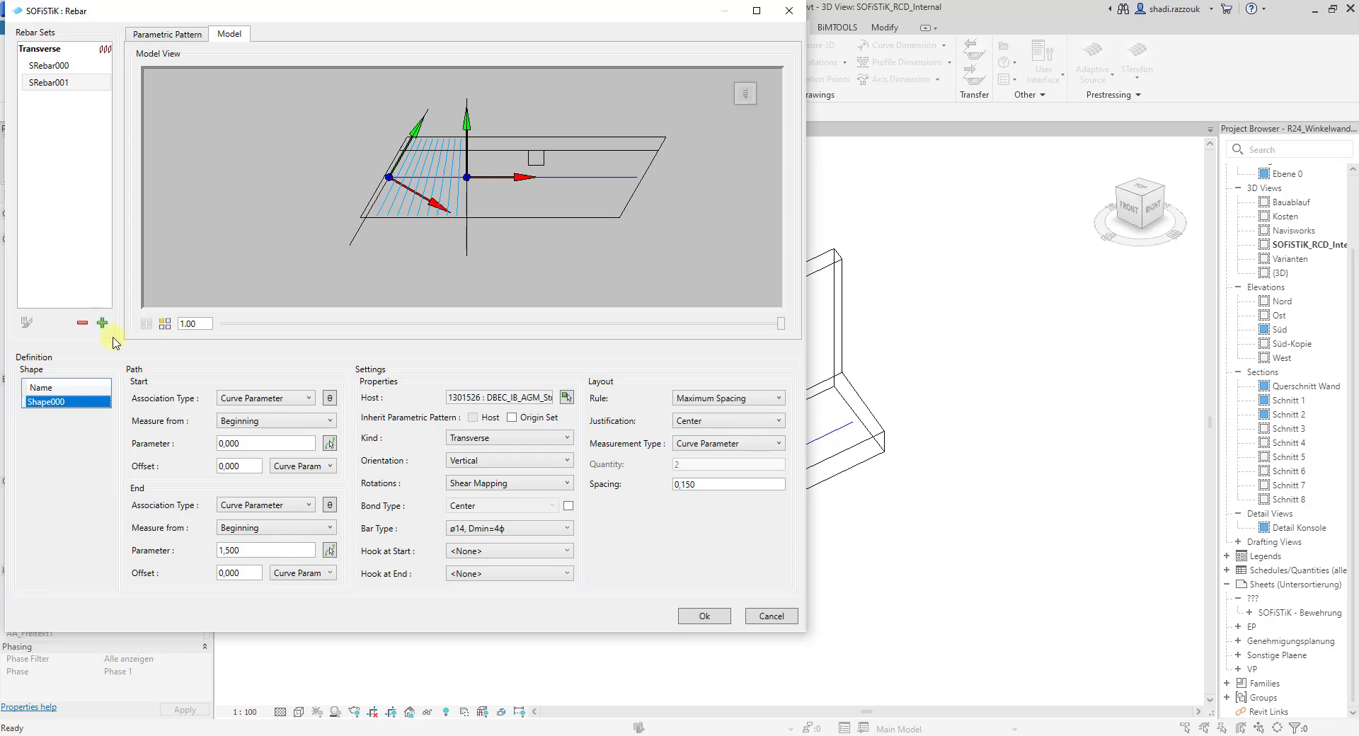
click(236, 443)
key(ctrl+a)
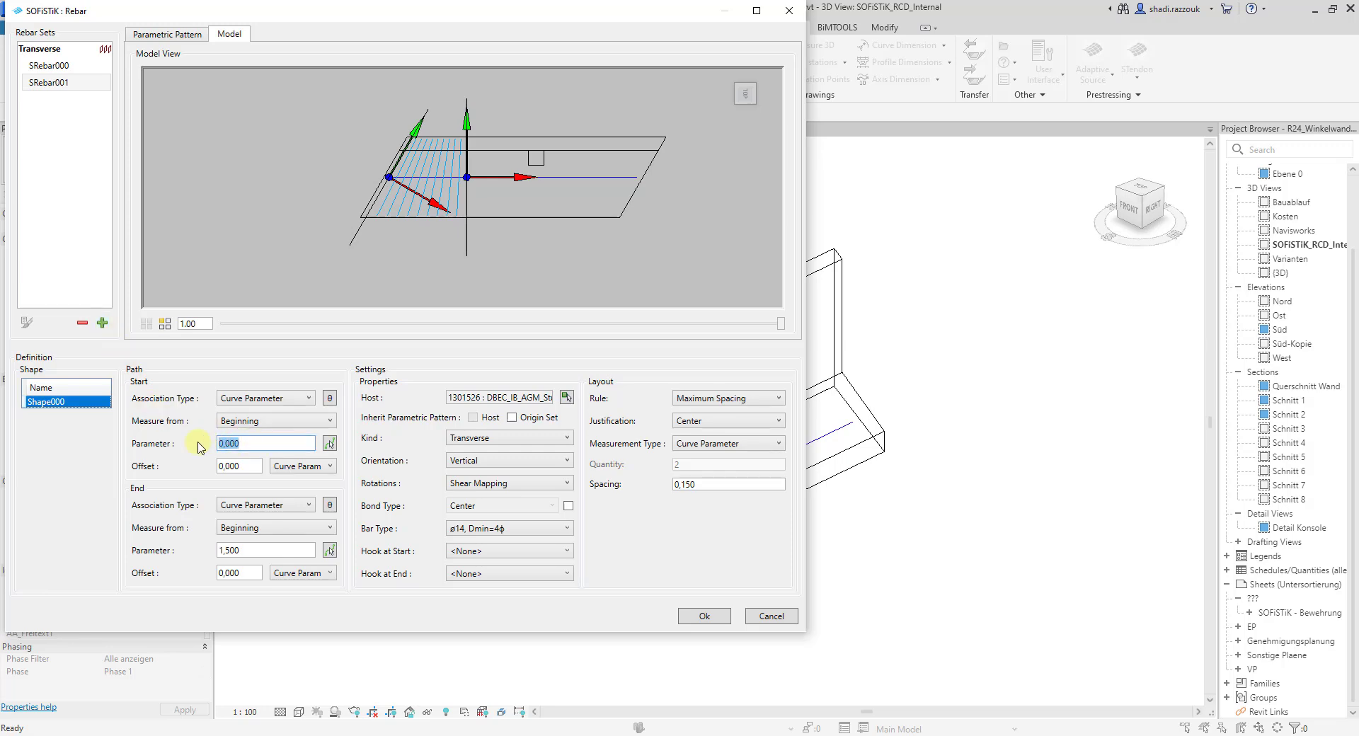
text(1)
click(253, 551)
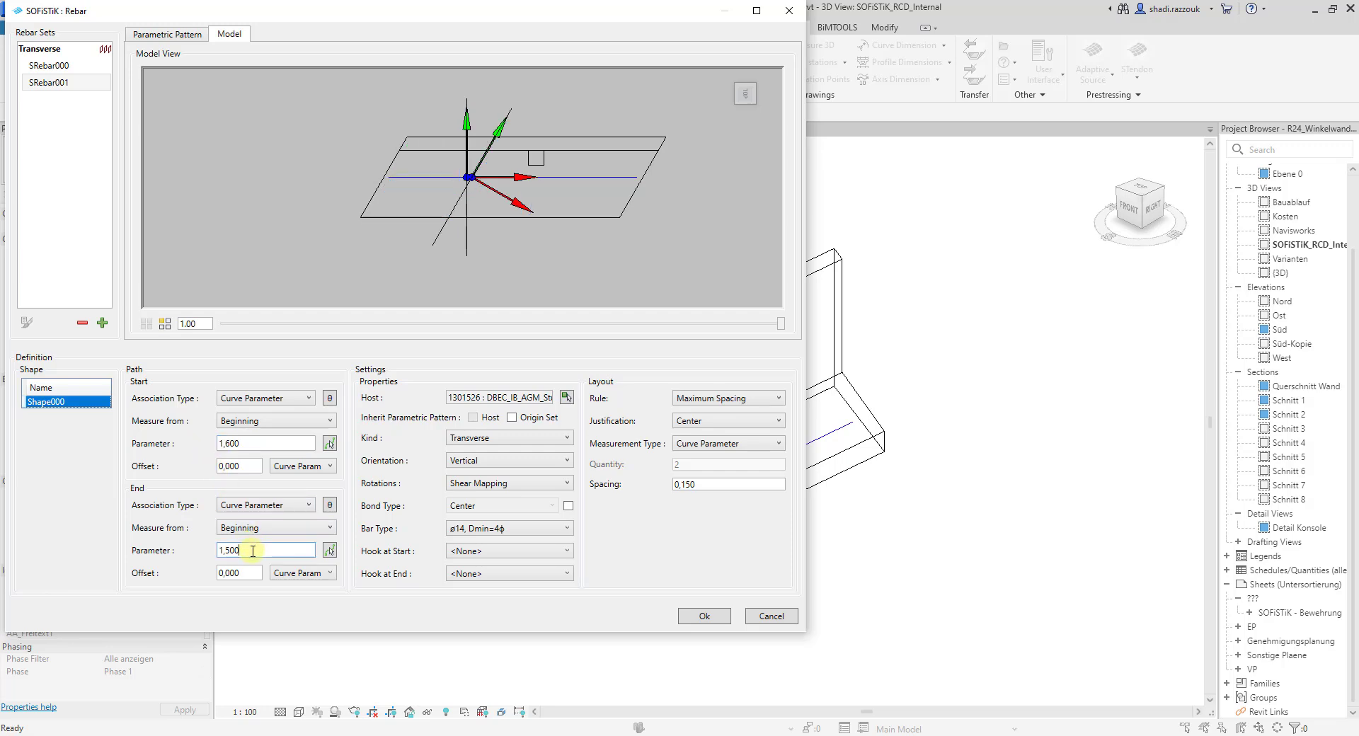
key(ctrl+a)
text(3.5)
key(Tab)
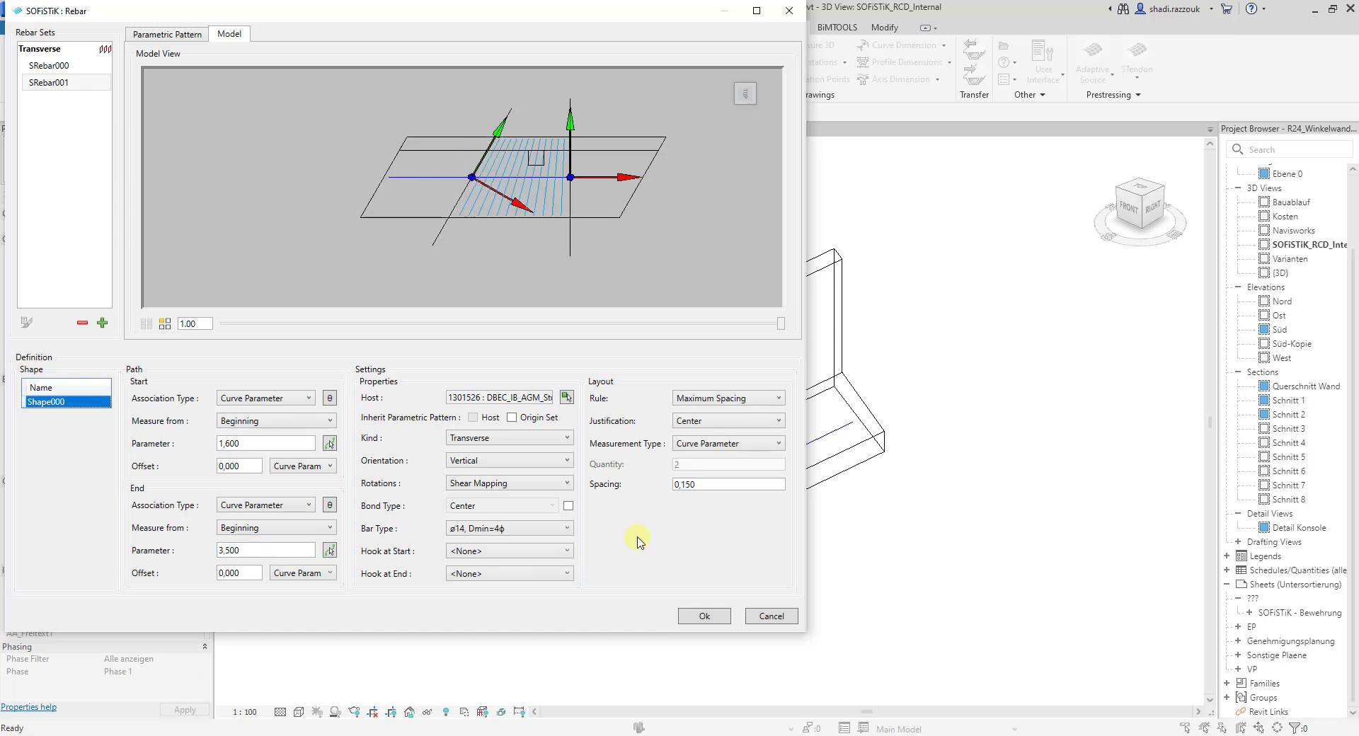
- Turn off the start rotation so SRebar001's bars stay straight
click(331, 398)
click(334, 417)
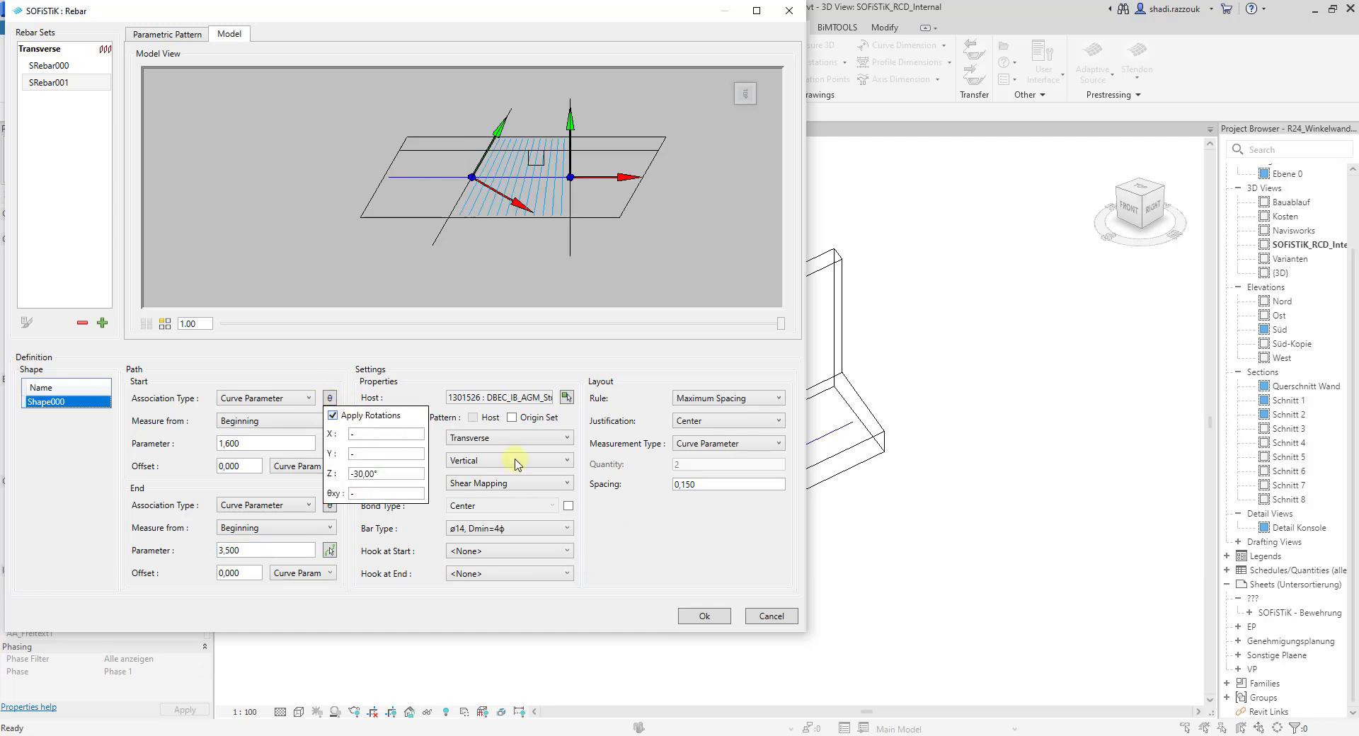
click(635, 542)
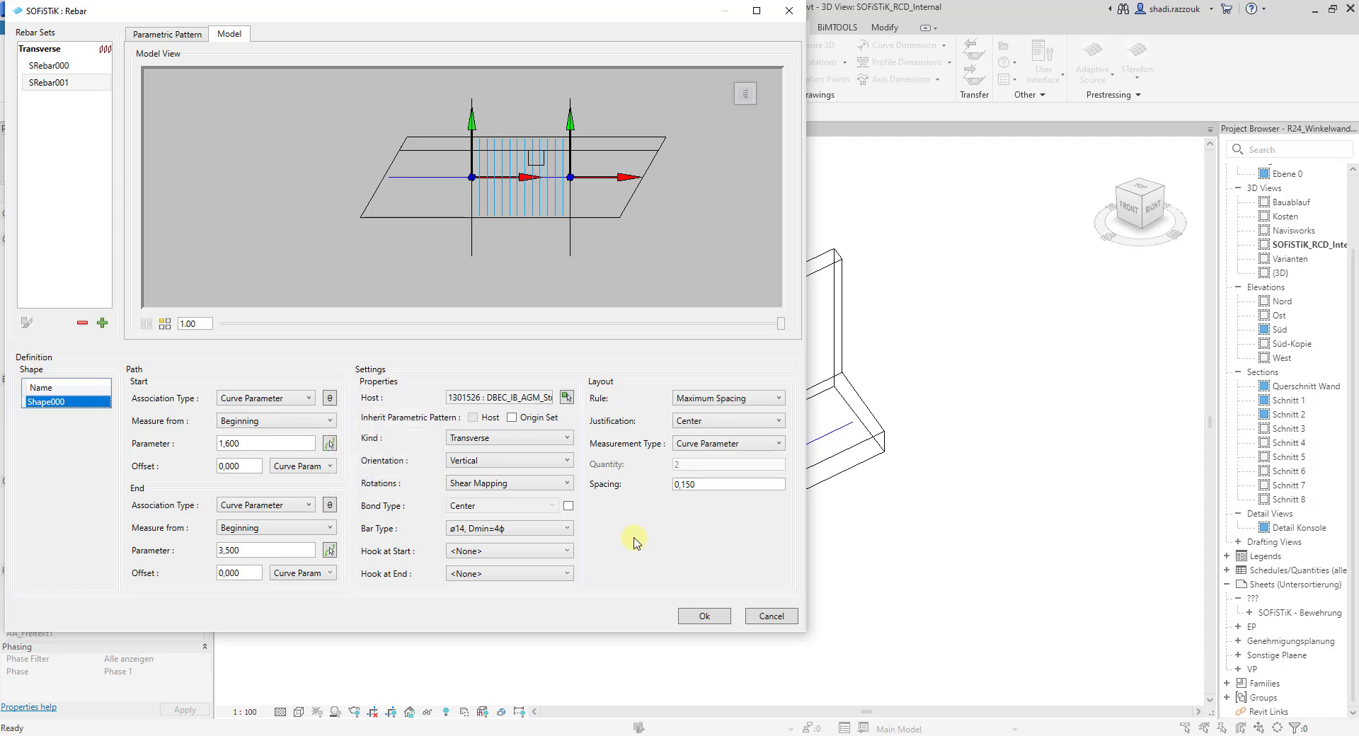
- Add set SRebar002 spanning parameter 3.6 to 4.8
click(103, 323)
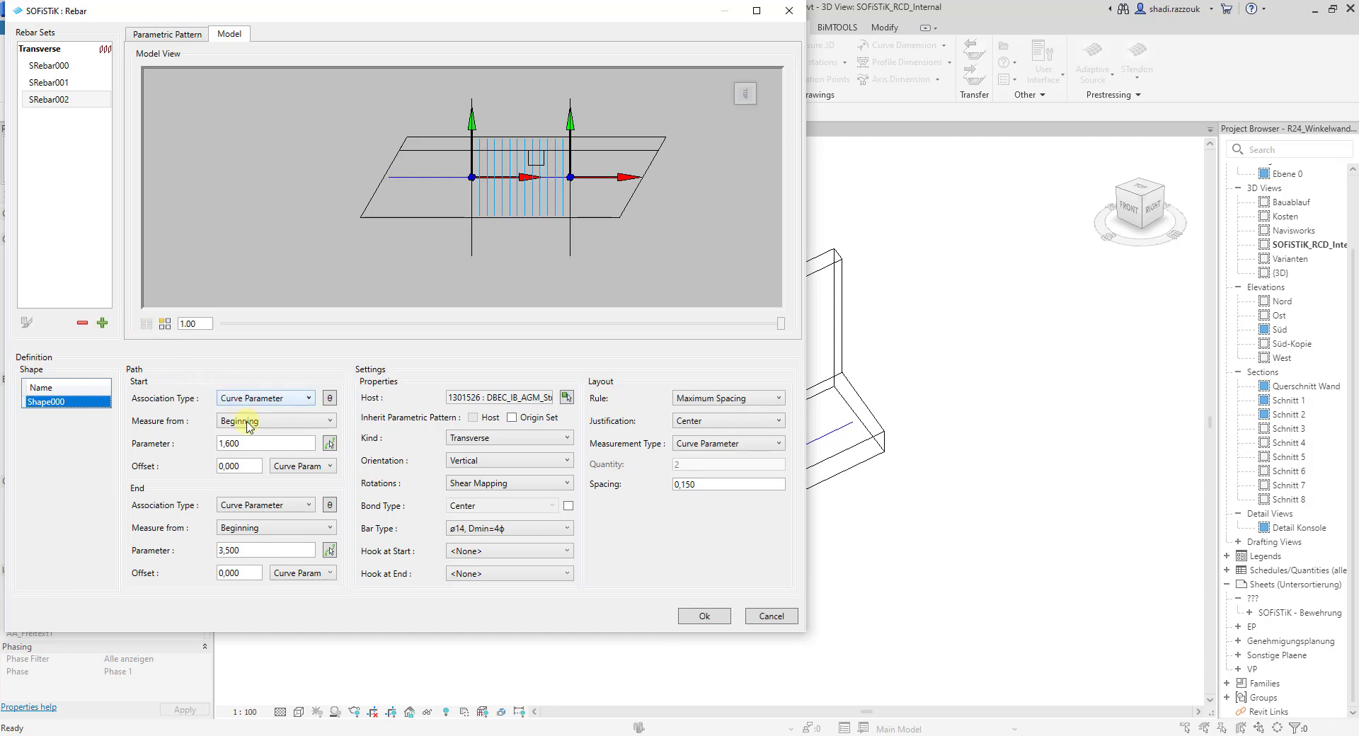
double_click(256, 443)
text(3)
double_click(237, 550)
text(4)
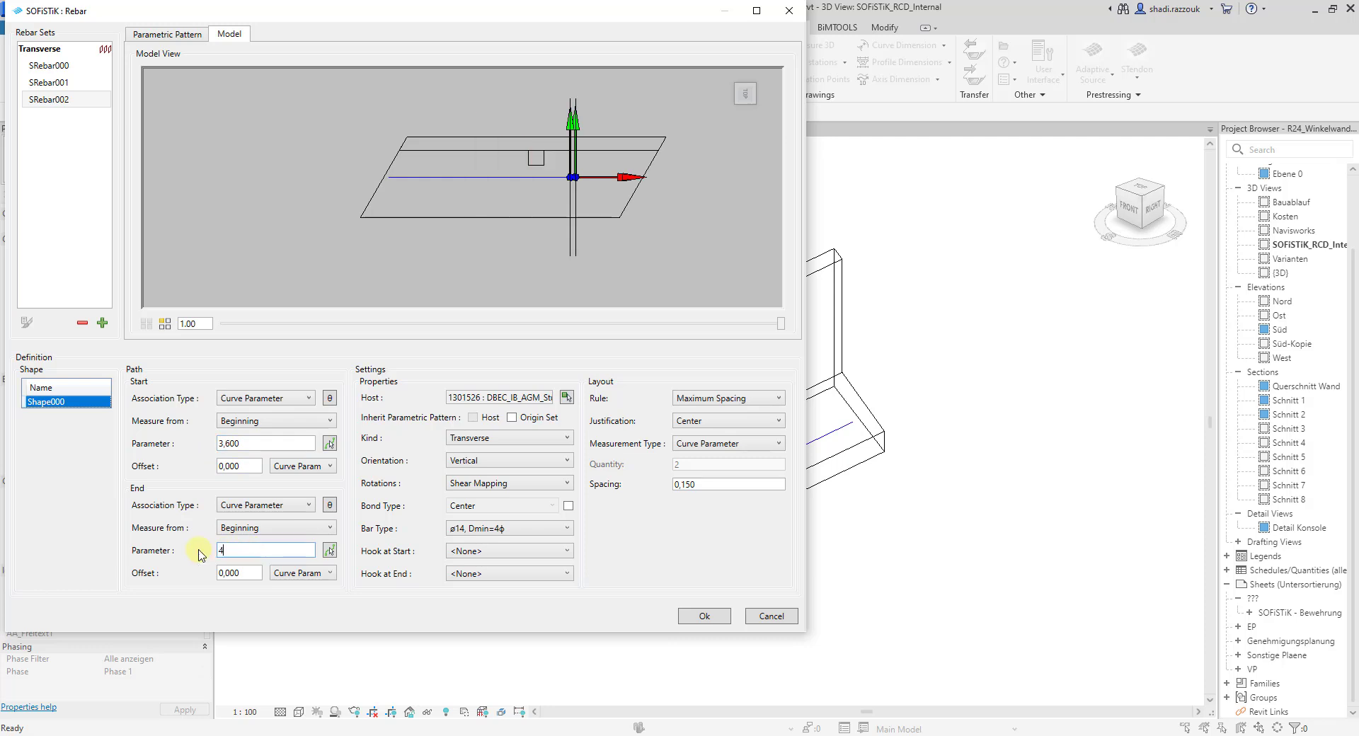
text(.8)
key(Return)
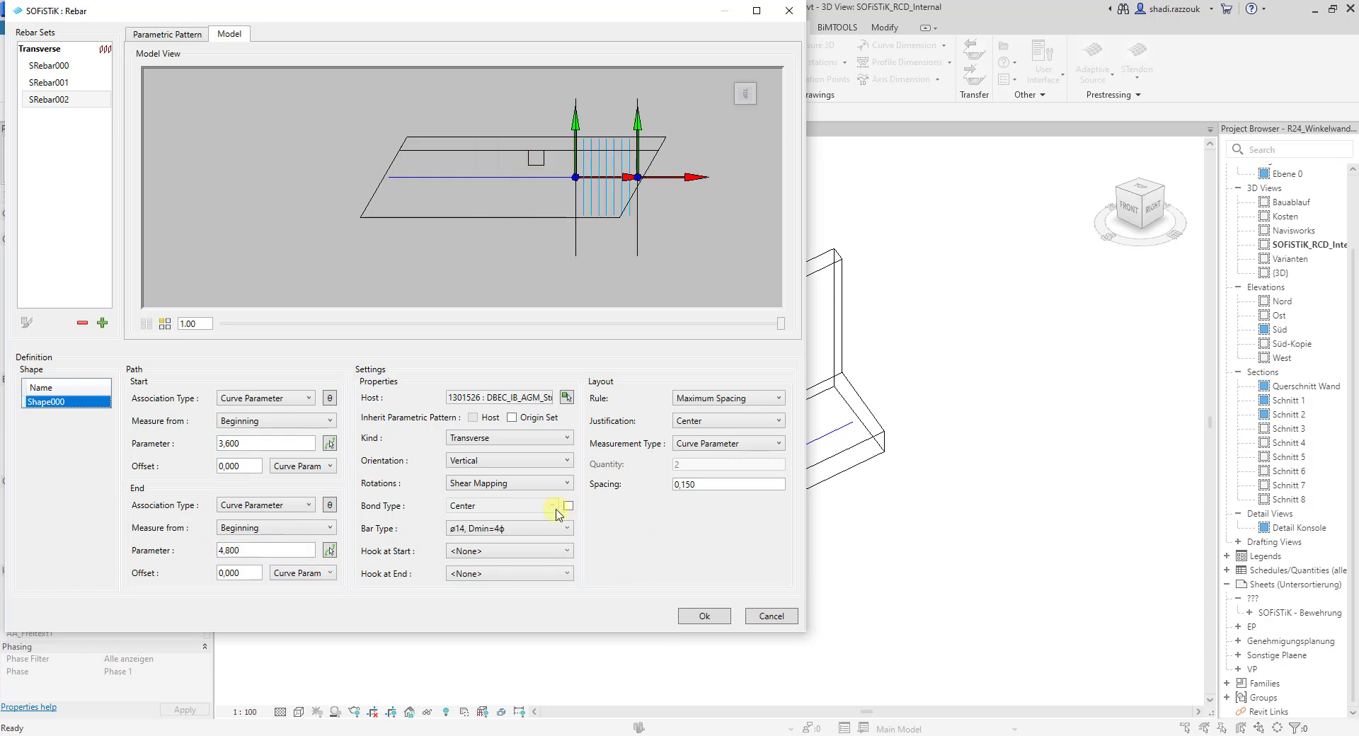
- Rotate SRebar002's end by -30° about Z
click(330, 505)
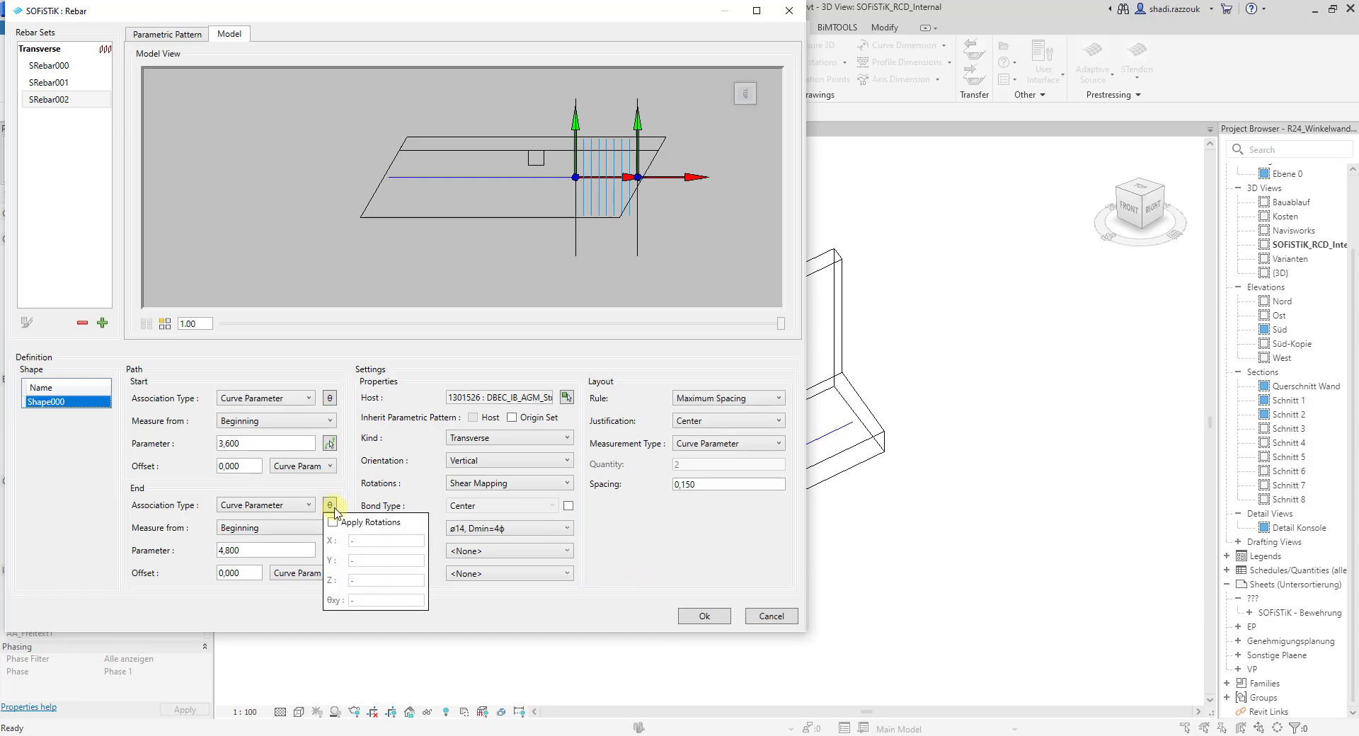
click(333, 523)
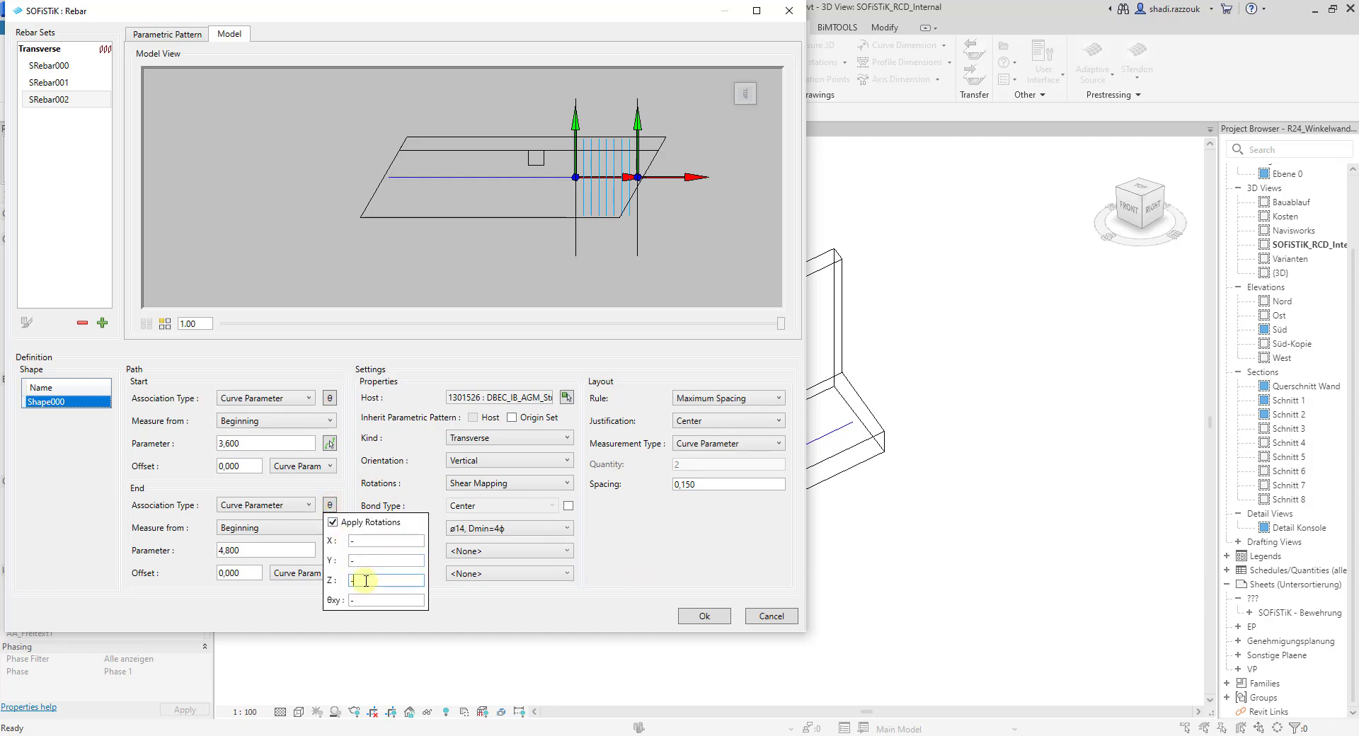
click(366, 581)
text(30)
key(Return)
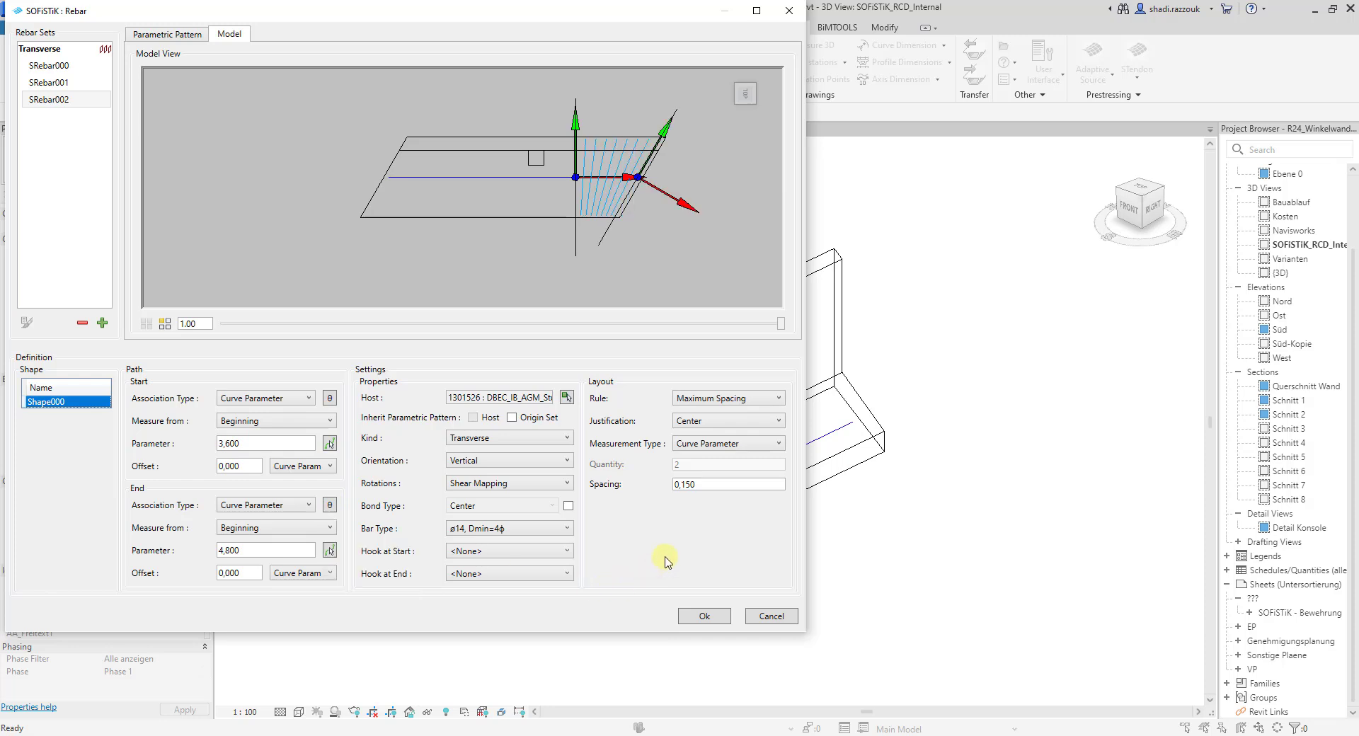
- Preview all three sets and create the U-bars along the footing
click(148, 327)
drag(507, 273, 602, 120)
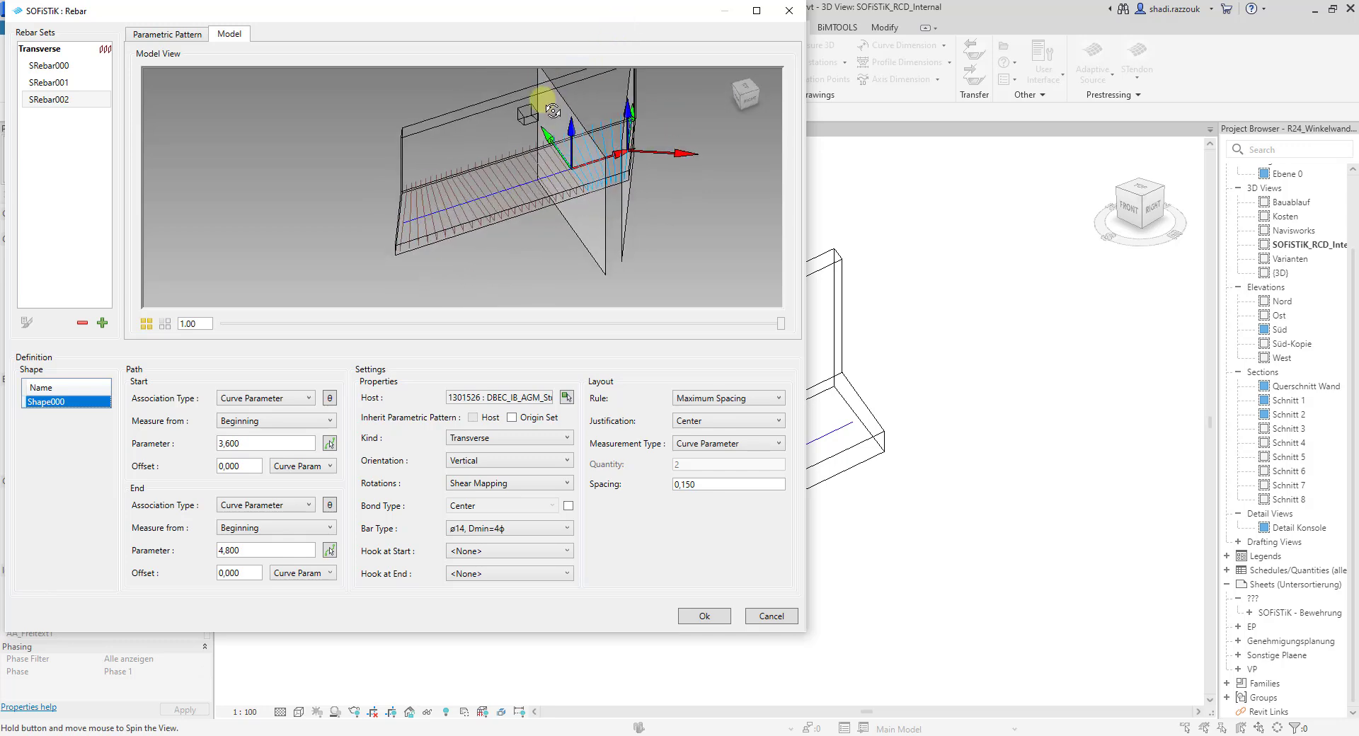
click(706, 615)
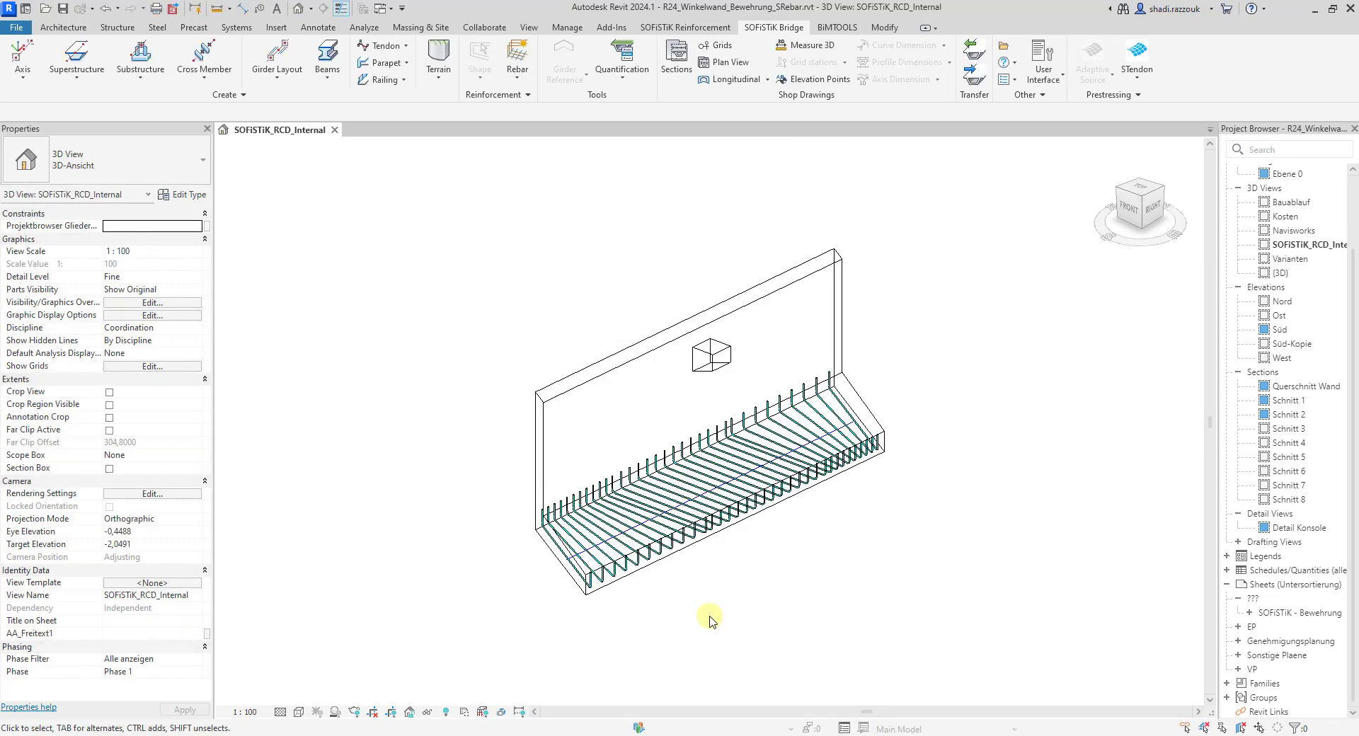
shift+middle_drag(712, 620, 861, 539)
drag(869, 531, 681, 614)
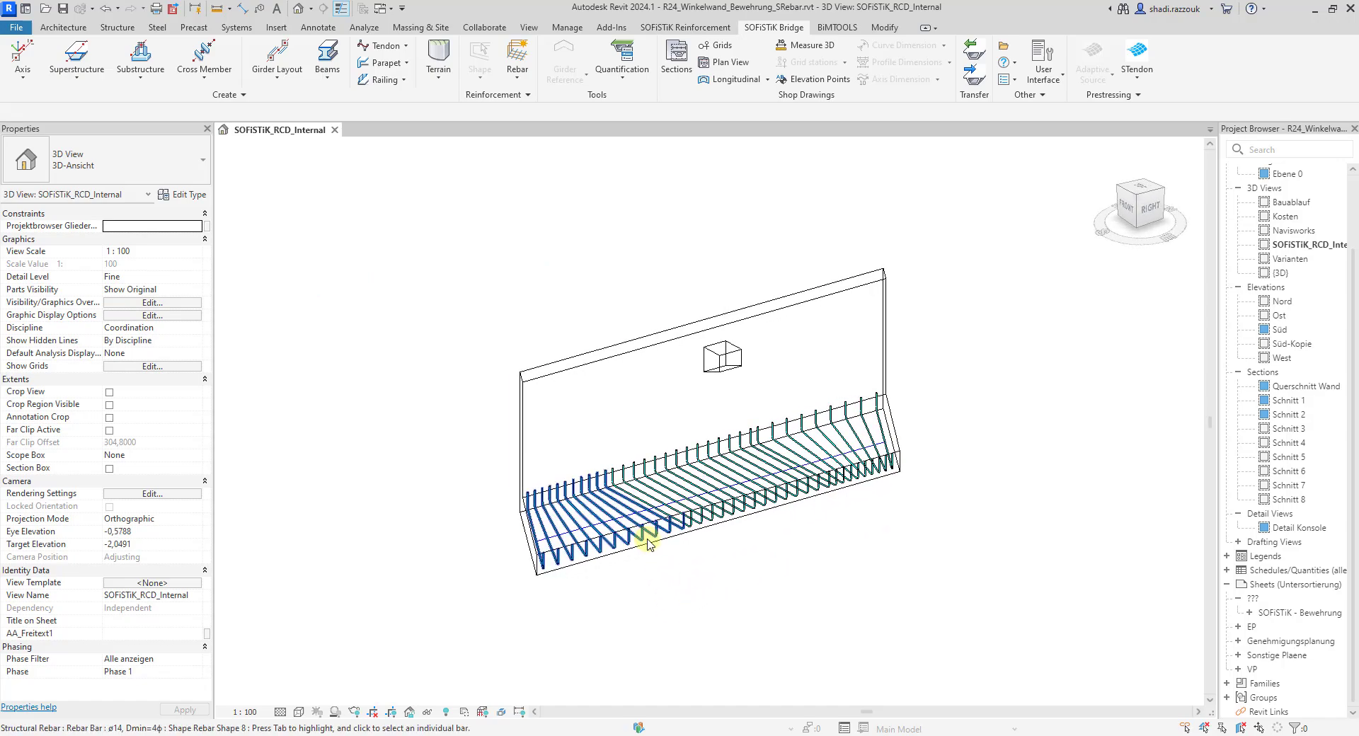